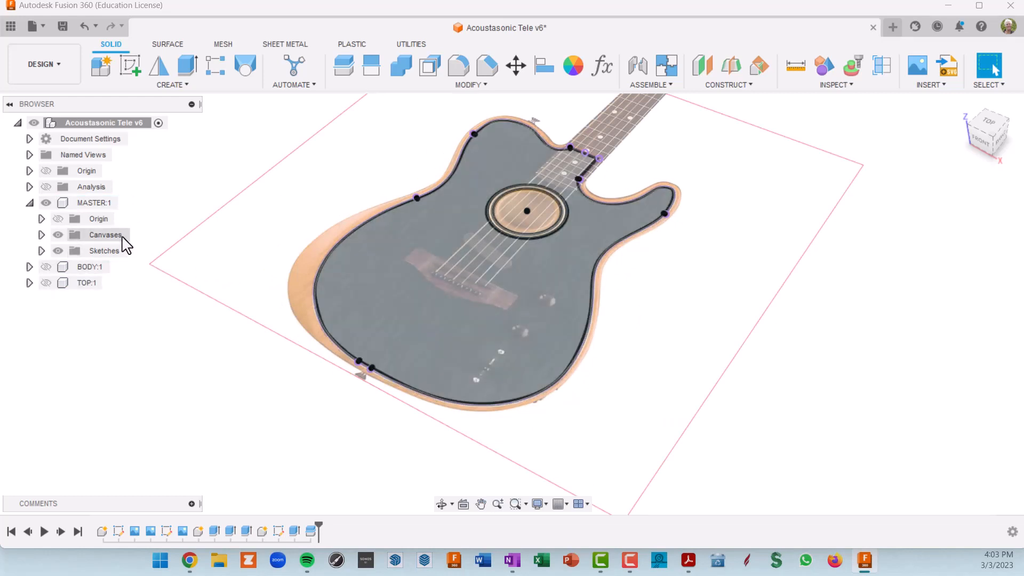
Step: Hide the MASTER component, show the BODY component and inspect the ledge running around the inside of its rim
{"action": "middle_click_drag", "start_coordinate": [794, 315], "coordinate": [857, 323]}
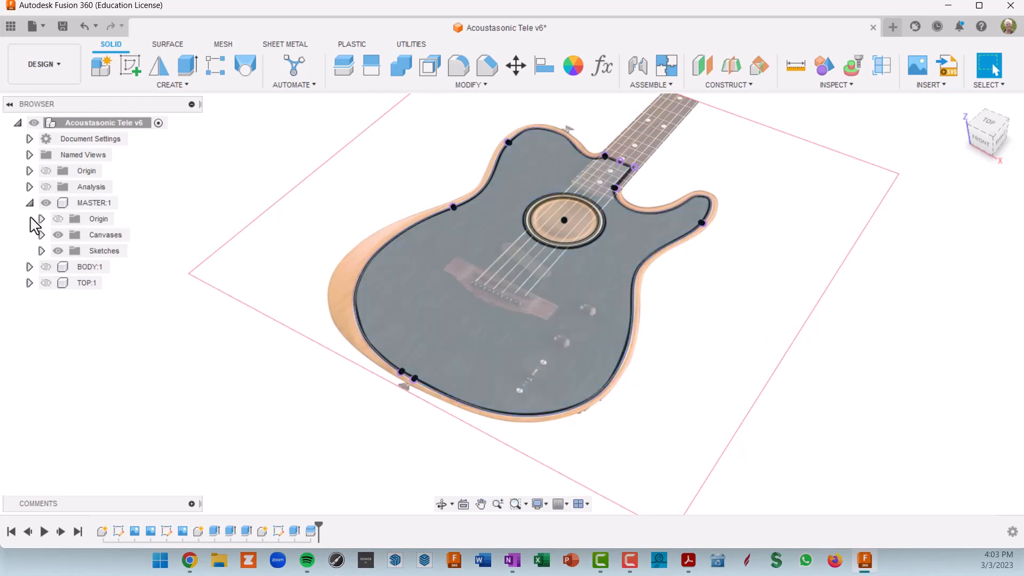
{"action": "left_click", "coordinate": [46, 203]}
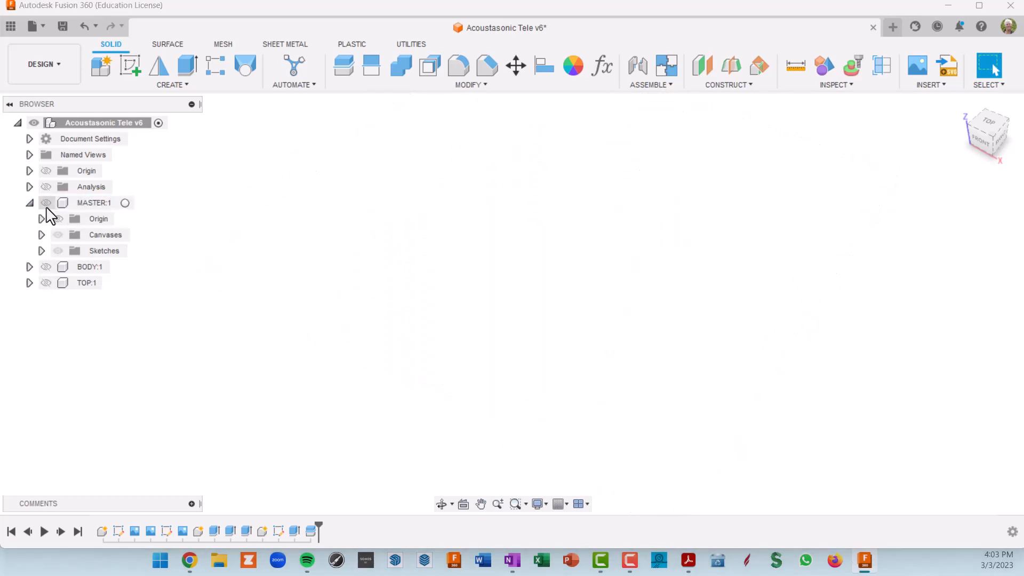
{"action": "left_click", "coordinate": [46, 267]}
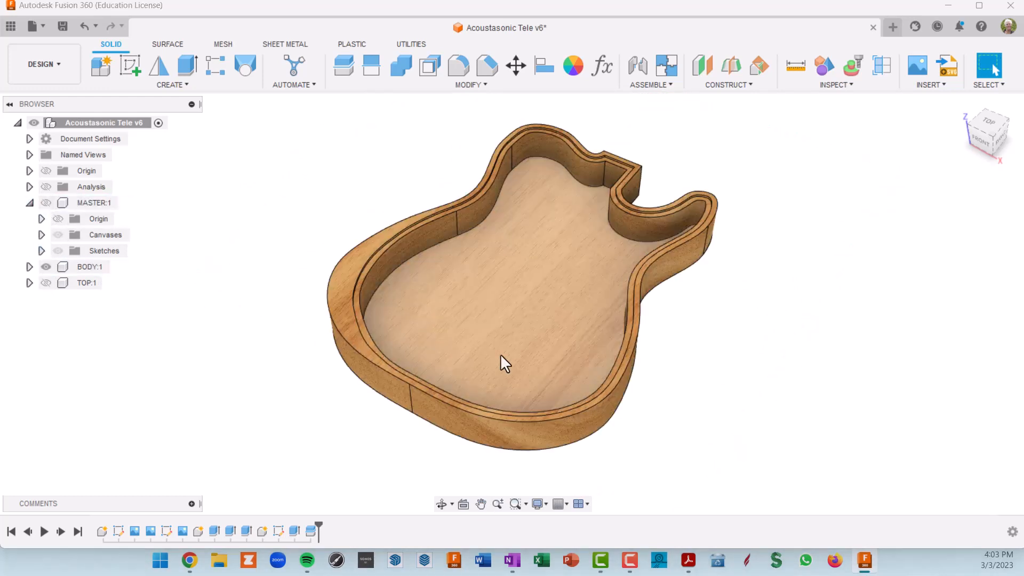
{"action": "mouse_move", "coordinate": [614, 406]}
{"action": "middle_mouse_down", "text": "shift"}
{"action": "mouse_move", "coordinate": [613, 347]}
{"action": "mouse_move", "coordinate": [648, 299]}
{"action": "mouse_move", "coordinate": [678, 376]}
{"action": "mouse_move", "coordinate": [626, 375]}
{"action": "mouse_move", "coordinate": [619, 388]}
{"action": "middle_mouse_up", "text": "shift"}
{"action": "scroll", "coordinate": [624, 367], "scroll_direction": "up", "scroll_amount": 8}
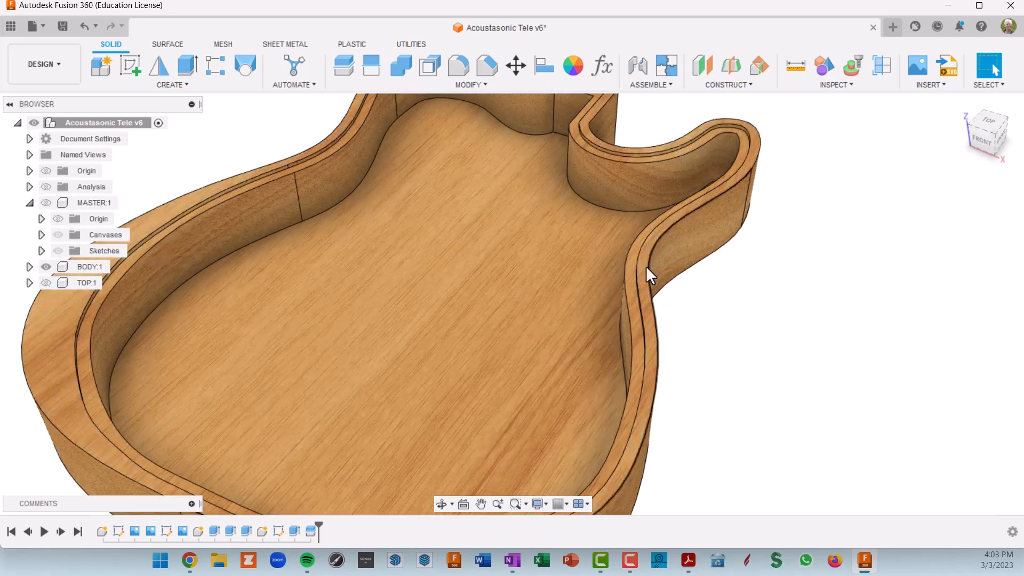
{"action": "left_click", "coordinate": [628, 267]}
{"action": "scroll", "coordinate": [632, 263], "scroll_direction": "down", "scroll_amount": 8}
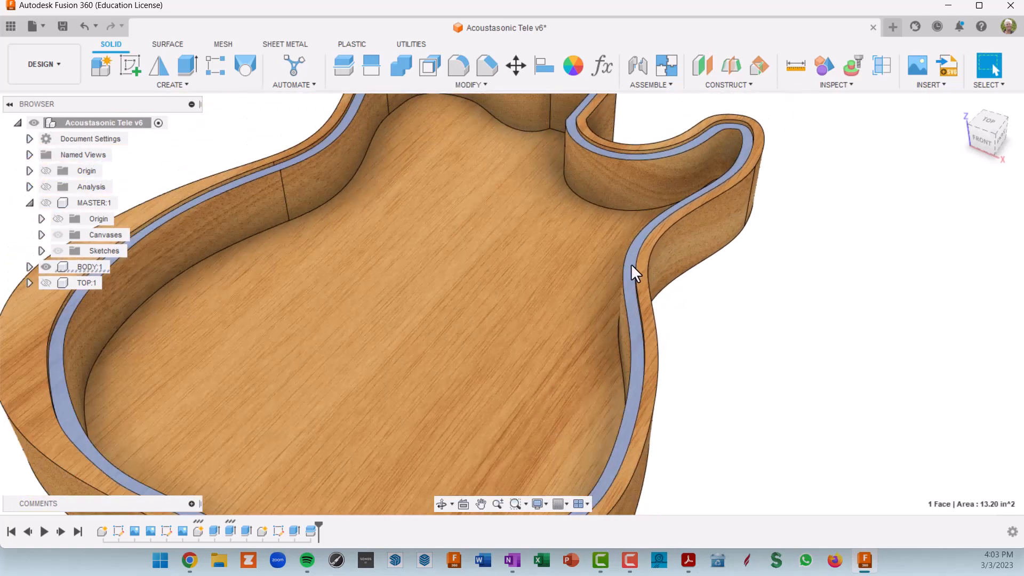
Step: Show the TOP component and hide the BODY component to view the guitar top on its own
{"action": "left_click", "coordinate": [80, 283]}
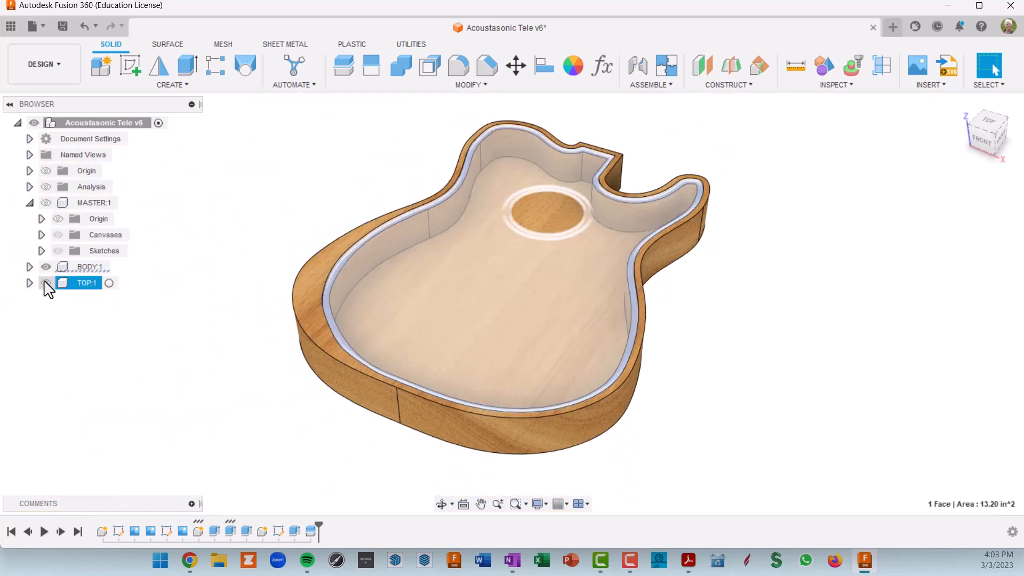
{"action": "left_click", "coordinate": [46, 283]}
{"action": "left_click", "coordinate": [45, 267]}
{"action": "middle_click_drag", "start_coordinate": [555, 310], "coordinate": [572, 339], "text": "shift"}
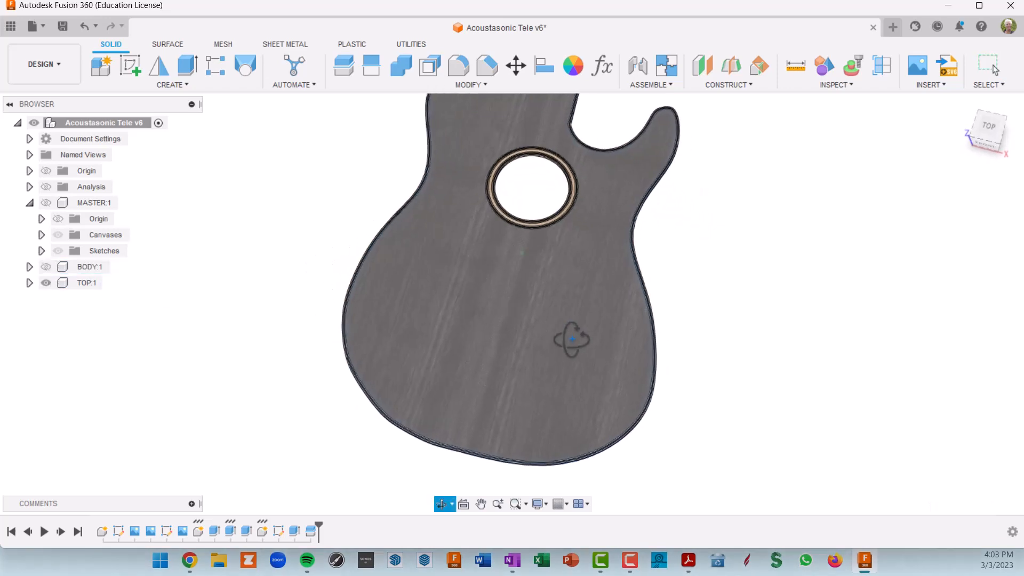
Step: Examine the layered binding strips along the outer edge of the guitar top near the waist
{"action": "scroll", "coordinate": [606, 247], "scroll_direction": "up", "scroll_amount": 6}
{"action": "middle_click_drag", "start_coordinate": [663, 293], "coordinate": [634, 254], "text": "shift"}
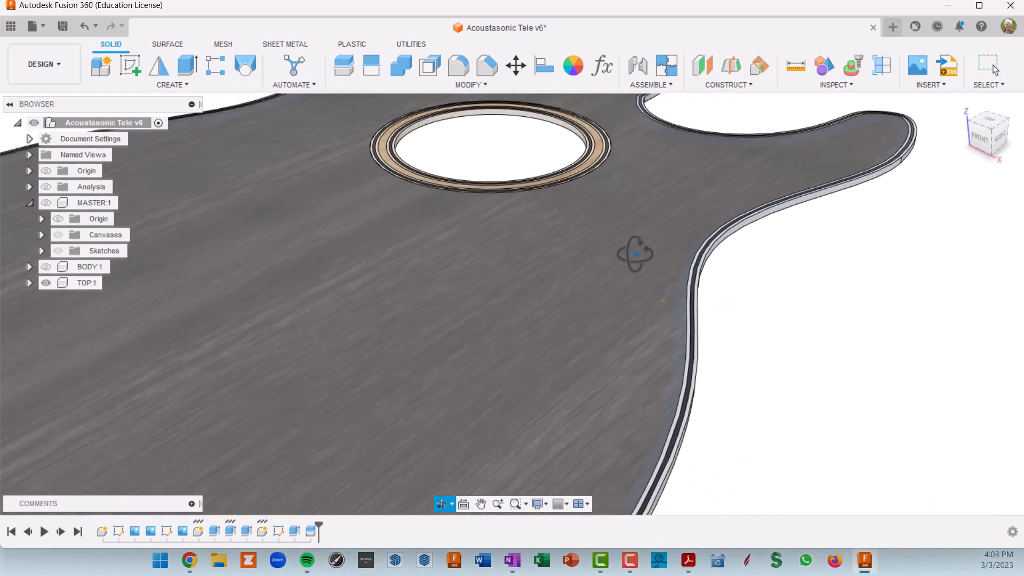
{"action": "scroll", "coordinate": [696, 307], "scroll_direction": "up", "scroll_amount": 4}
{"action": "middle_click_drag", "start_coordinate": [697, 308], "coordinate": [617, 331]}
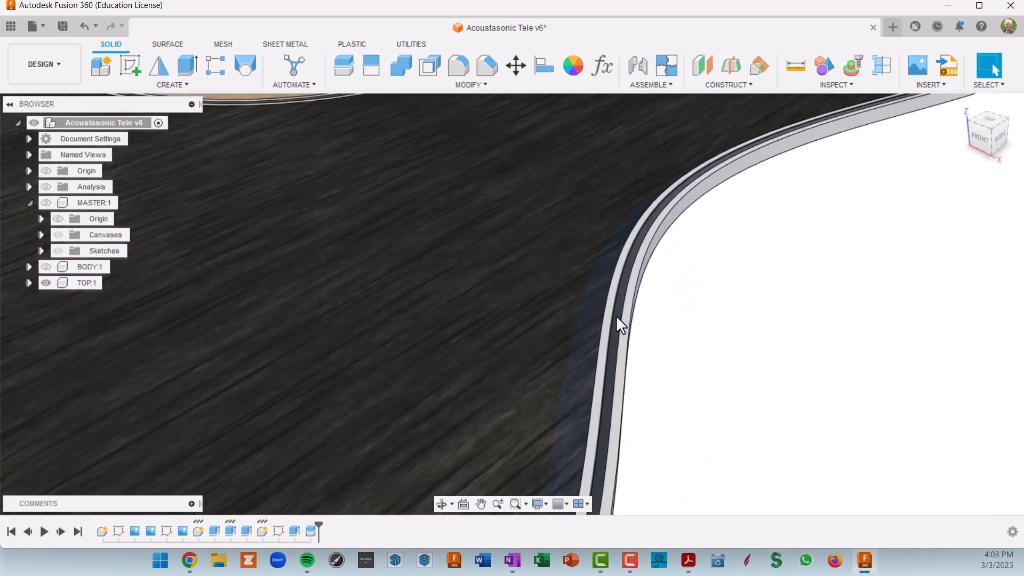
{"action": "scroll", "coordinate": [626, 300], "scroll_direction": "up", "scroll_amount": 3}
{"action": "scroll", "coordinate": [628, 301], "scroll_direction": "down", "scroll_amount": 3}
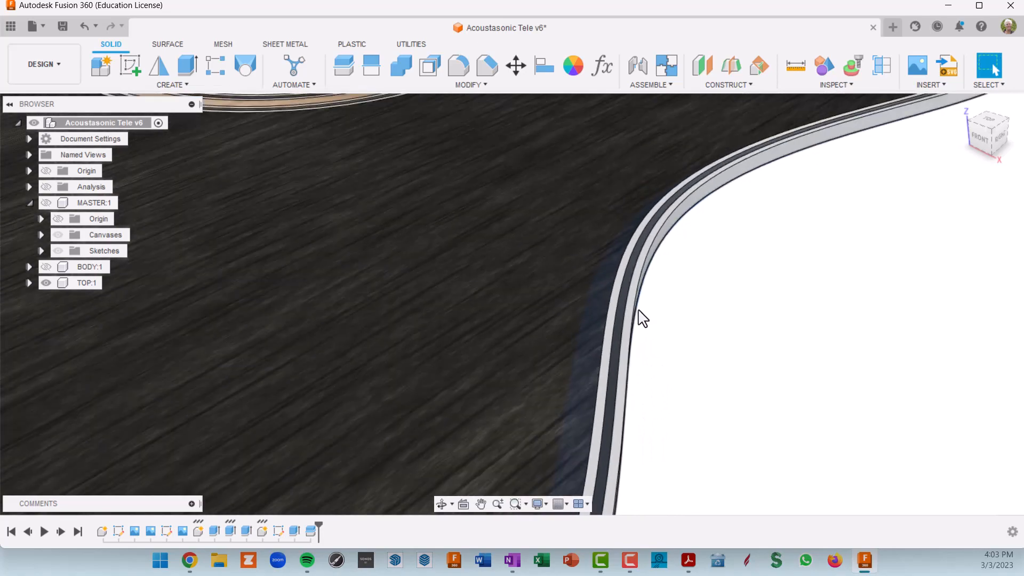
{"action": "scroll", "coordinate": [640, 316], "scroll_direction": "down", "scroll_amount": 4}
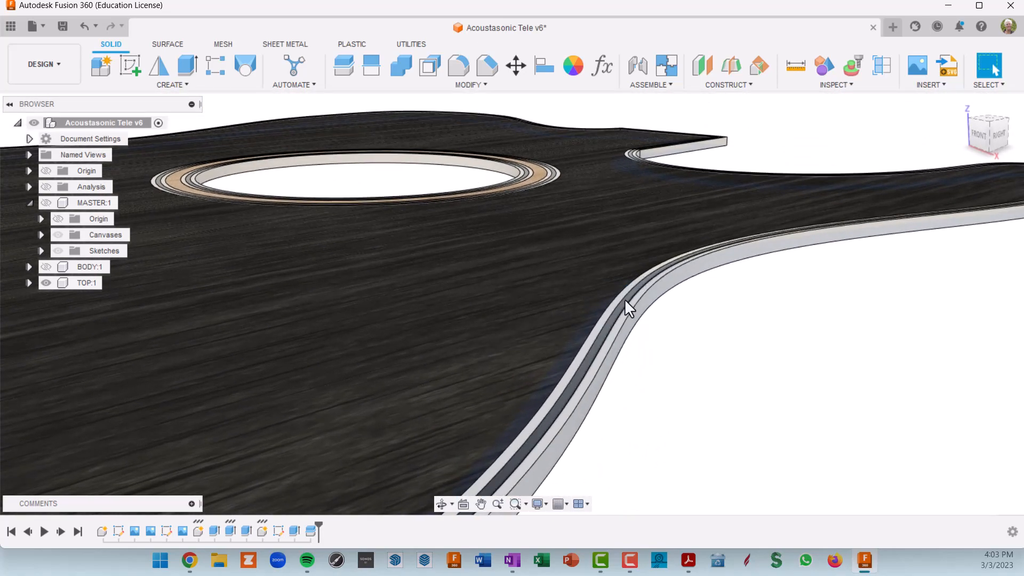
{"action": "scroll", "coordinate": [623, 299], "scroll_direction": "up", "scroll_amount": 1}
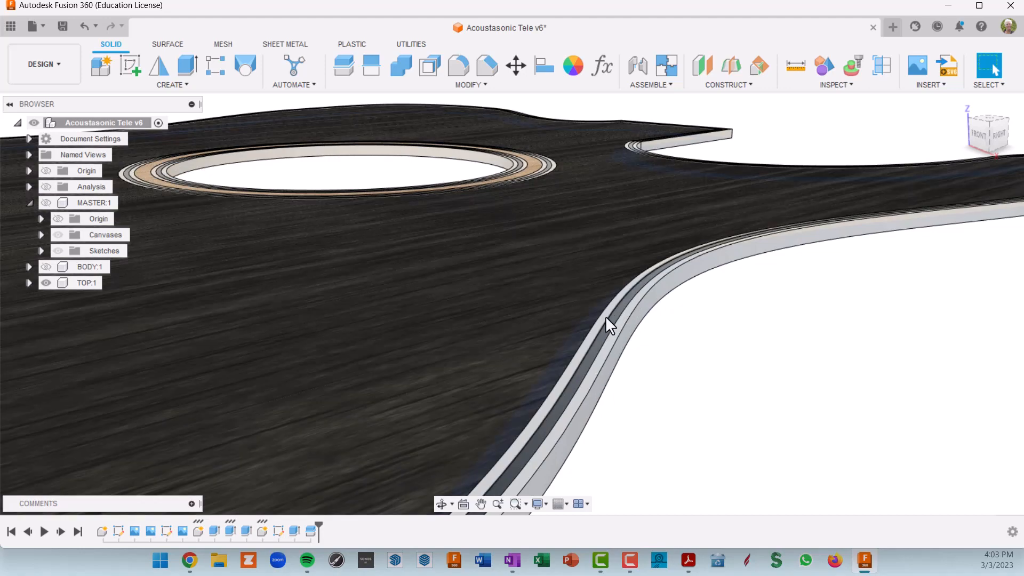
Step: Examine the concentric rosette rings around the soundhole of the guitar top
{"action": "middle_click_drag", "start_coordinate": [621, 328], "coordinate": [496, 212], "text": "shift"}
{"action": "scroll", "coordinate": [549, 239], "scroll_direction": "up", "scroll_amount": 8}
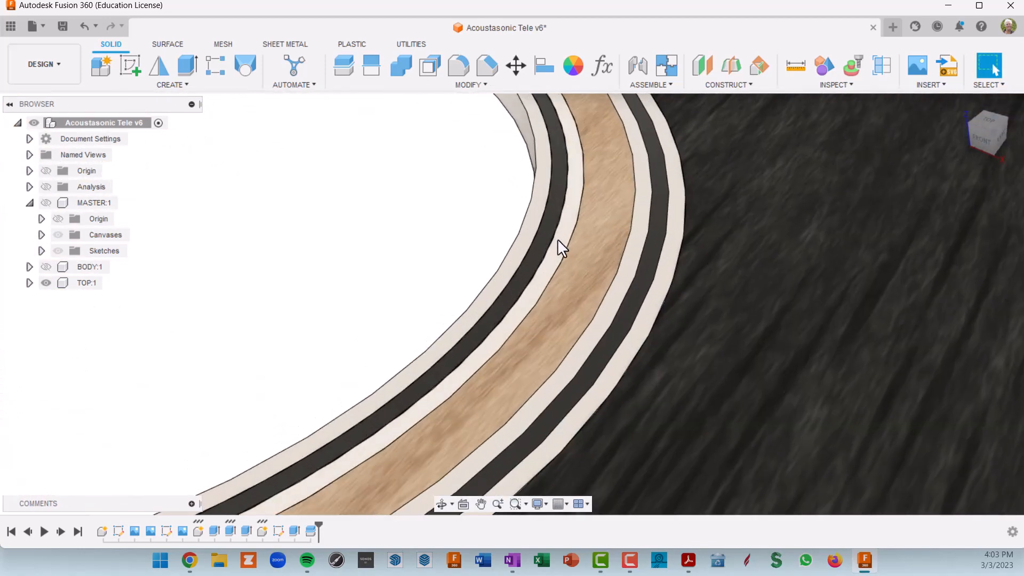
{"action": "scroll", "coordinate": [602, 248], "scroll_direction": "down", "scroll_amount": 6}
{"action": "scroll", "coordinate": [602, 241], "scroll_direction": "down", "scroll_amount": 3}
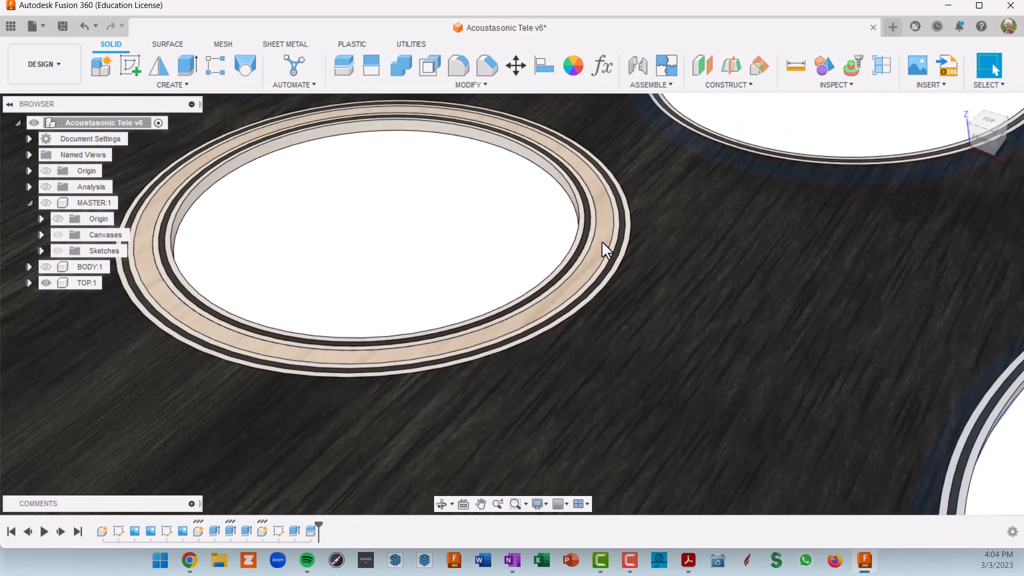
{"action": "scroll", "coordinate": [602, 241], "scroll_direction": "down", "scroll_amount": 10}
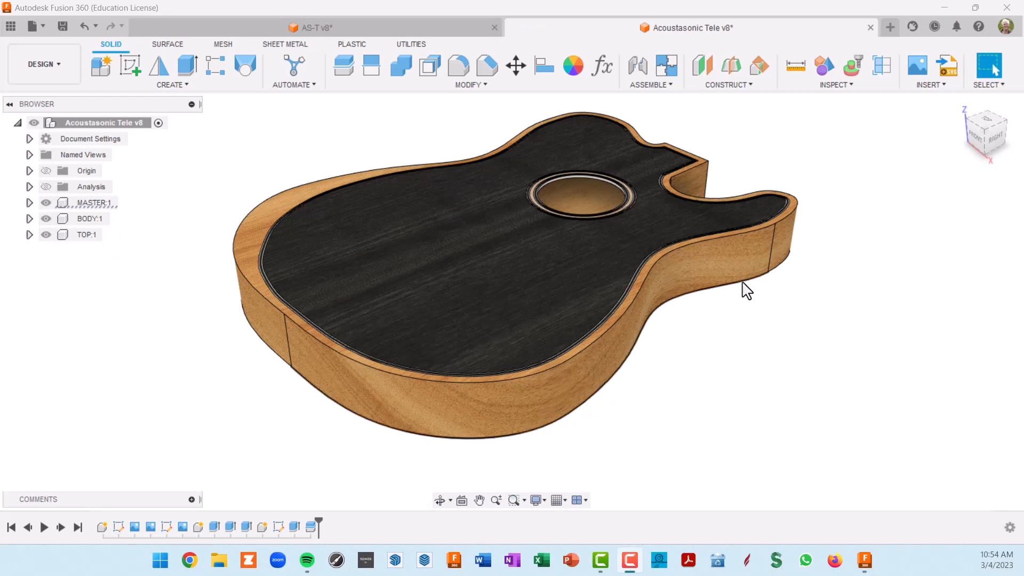
Step: Switch to the AS-T v8 design and view the sectioned body with the sound port inside it
{"action": "left_click", "coordinate": [436, 32]}
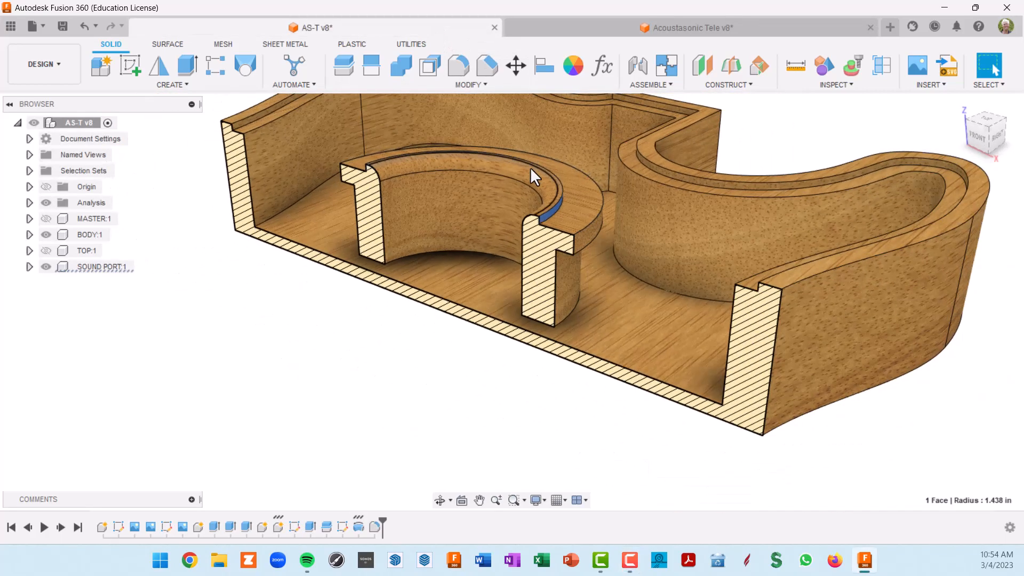
{"action": "middle_click_drag", "start_coordinate": [530, 169], "coordinate": [599, 223], "text": "shift"}
{"action": "scroll", "coordinate": [537, 280], "scroll_direction": "down", "scroll_amount": 3}
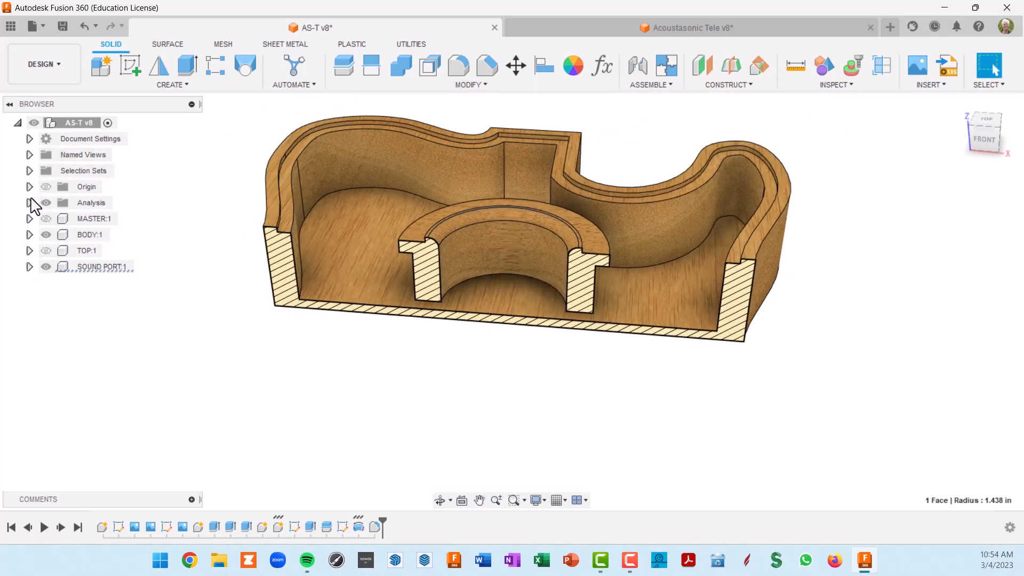
Step: Hide the section analysis and inspect the complete sound port inside the guitar body
{"action": "left_click", "coordinate": [46, 203]}
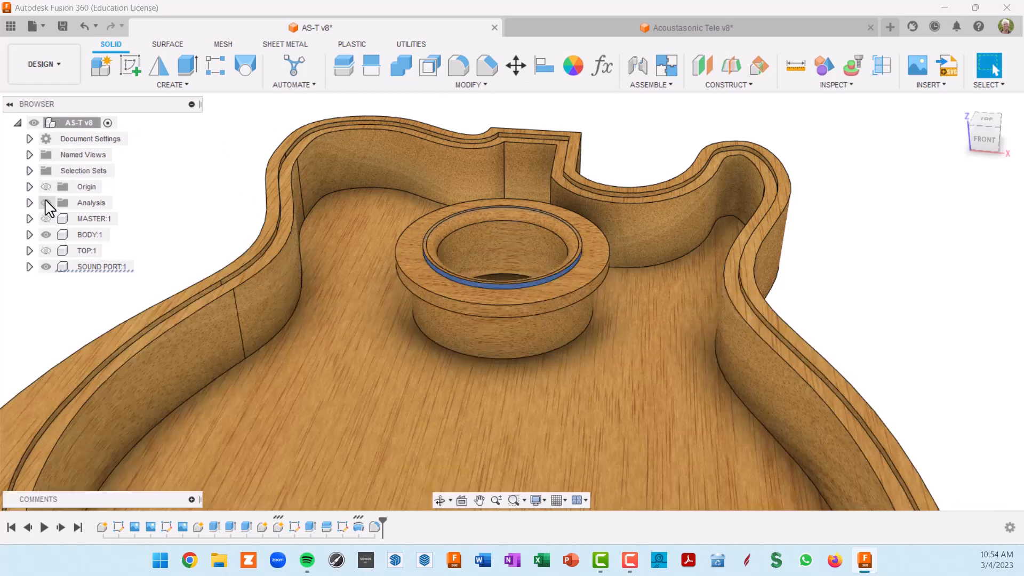
{"action": "scroll", "coordinate": [619, 296], "scroll_direction": "down", "scroll_amount": 2}
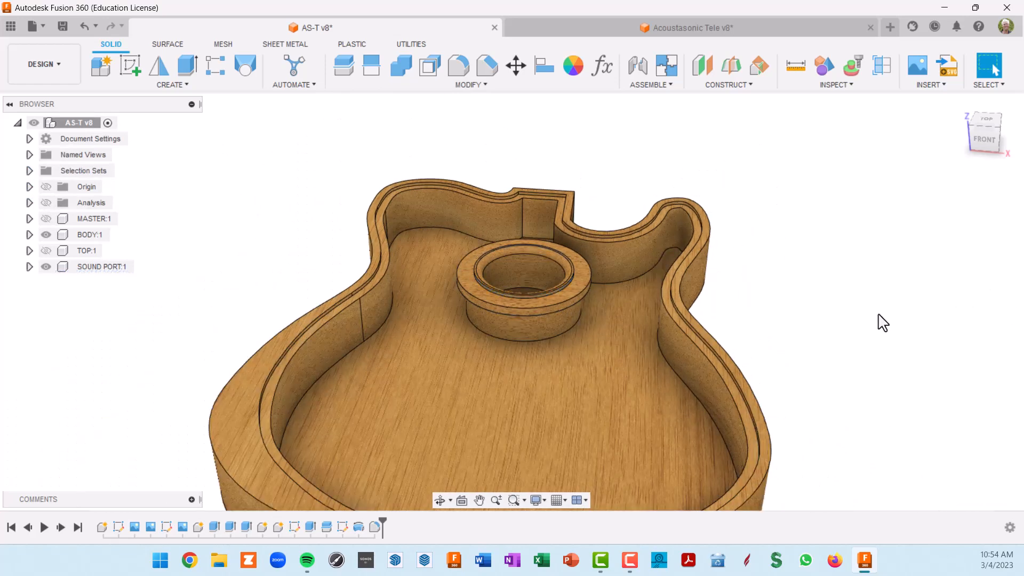
{"action": "middle_click_drag", "start_coordinate": [571, 299], "coordinate": [629, 241], "text": "shift"}
{"action": "scroll", "coordinate": [530, 267], "scroll_direction": "up", "scroll_amount": 5}
{"action": "scroll", "coordinate": [585, 207], "scroll_direction": "up", "scroll_amount": 3}
{"action": "scroll", "coordinate": [604, 299], "scroll_direction": "down", "scroll_amount": 1}
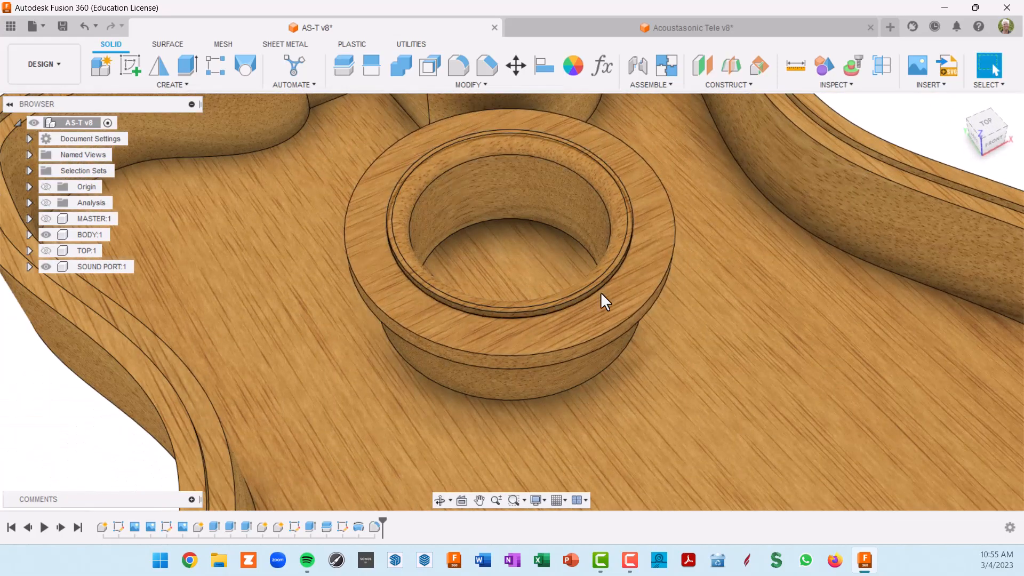
Step: Examine the sound port's outer wall, flange and rounded inner lip from above and from the side
{"action": "middle_click_drag", "start_coordinate": [603, 299], "coordinate": [657, 353], "text": "shift"}
{"action": "scroll", "coordinate": [659, 352], "scroll_direction": "up", "scroll_amount": 2}
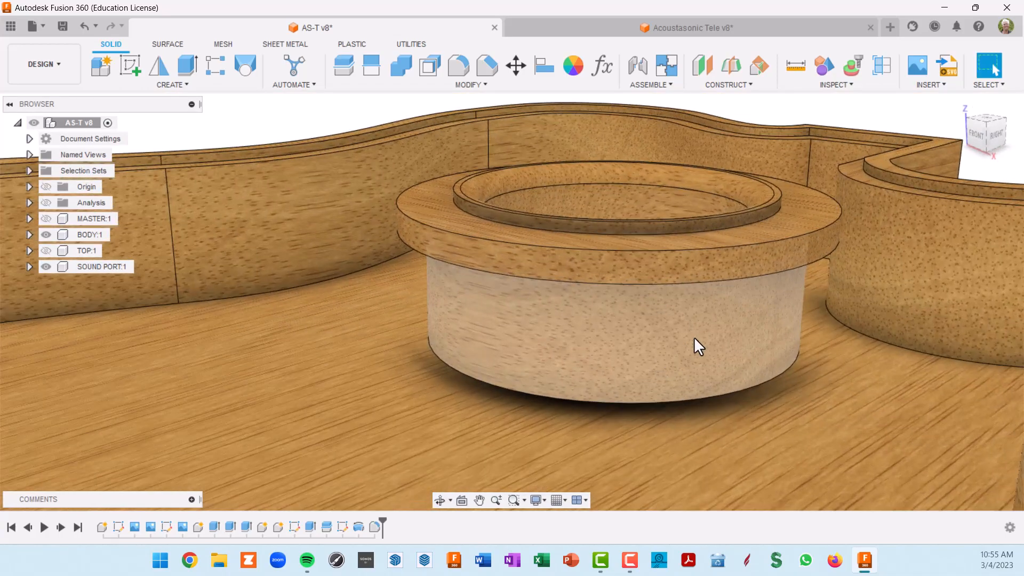
{"action": "scroll", "coordinate": [697, 333], "scroll_direction": "down", "scroll_amount": 2}
{"action": "middle_click_drag", "start_coordinate": [698, 339], "coordinate": [730, 292], "text": "shift"}
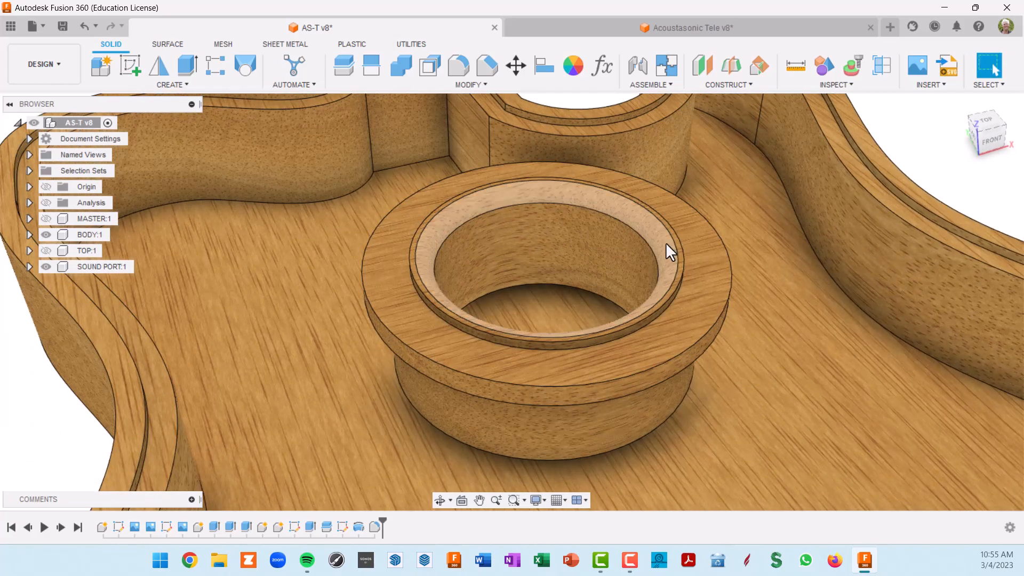
{"action": "scroll", "coordinate": [652, 222], "scroll_direction": "up", "scroll_amount": 3}
{"action": "scroll", "coordinate": [652, 221], "scroll_direction": "up", "scroll_amount": 2}
{"action": "scroll", "coordinate": [343, 354], "scroll_direction": "down", "scroll_amount": 2}
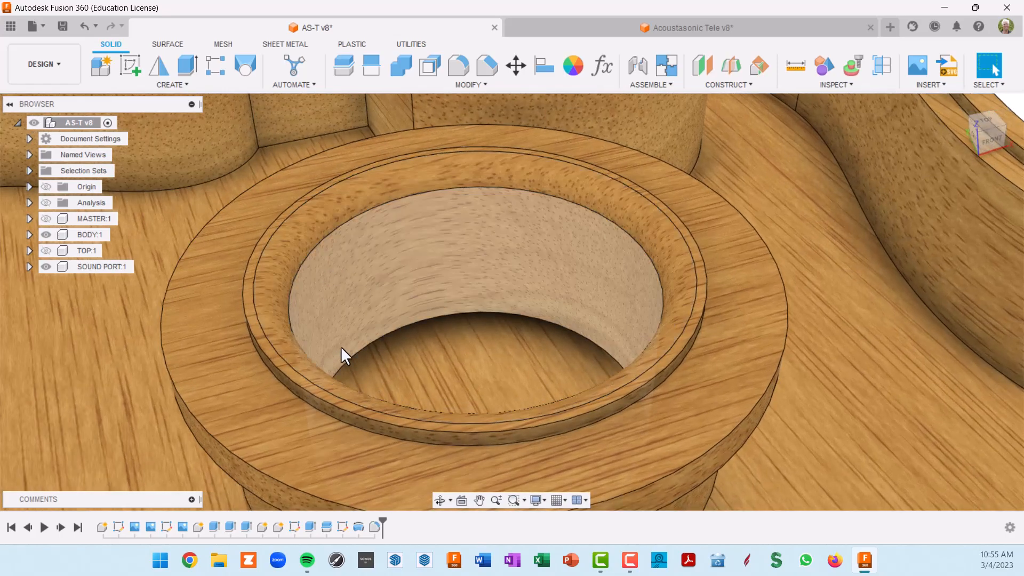
{"action": "scroll", "coordinate": [583, 213], "scroll_direction": "down", "scroll_amount": 5}
{"action": "middle_click_drag", "start_coordinate": [581, 207], "coordinate": [544, 267], "text": "shift"}
{"action": "scroll", "coordinate": [619, 346], "scroll_direction": "up", "scroll_amount": 8}
{"action": "scroll", "coordinate": [597, 288], "scroll_direction": "down", "scroll_amount": 5}
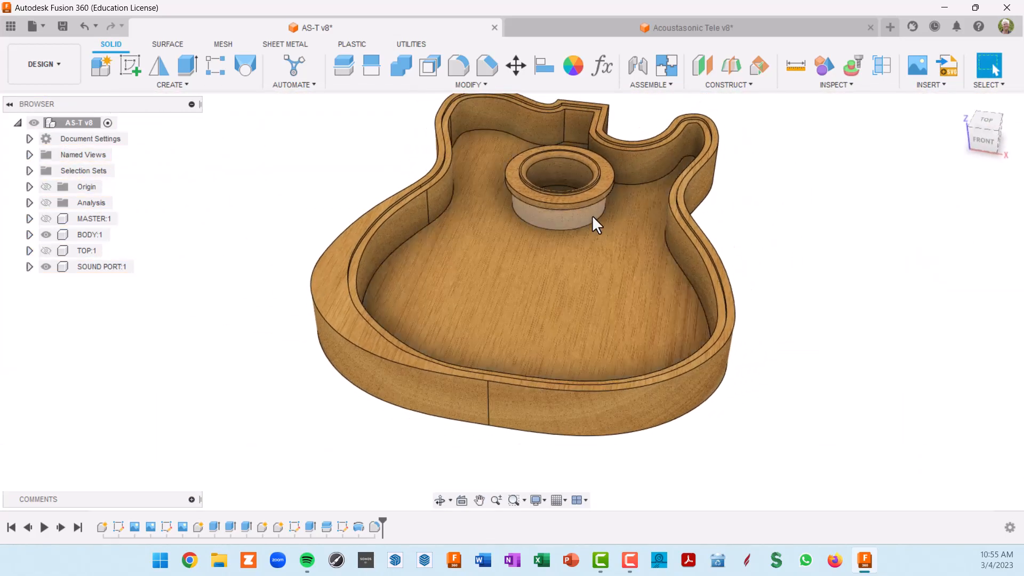
{"action": "scroll", "coordinate": [592, 216], "scroll_direction": "up", "scroll_amount": 4}
{"action": "scroll", "coordinate": [592, 216], "scroll_direction": "down", "scroll_amount": 4}
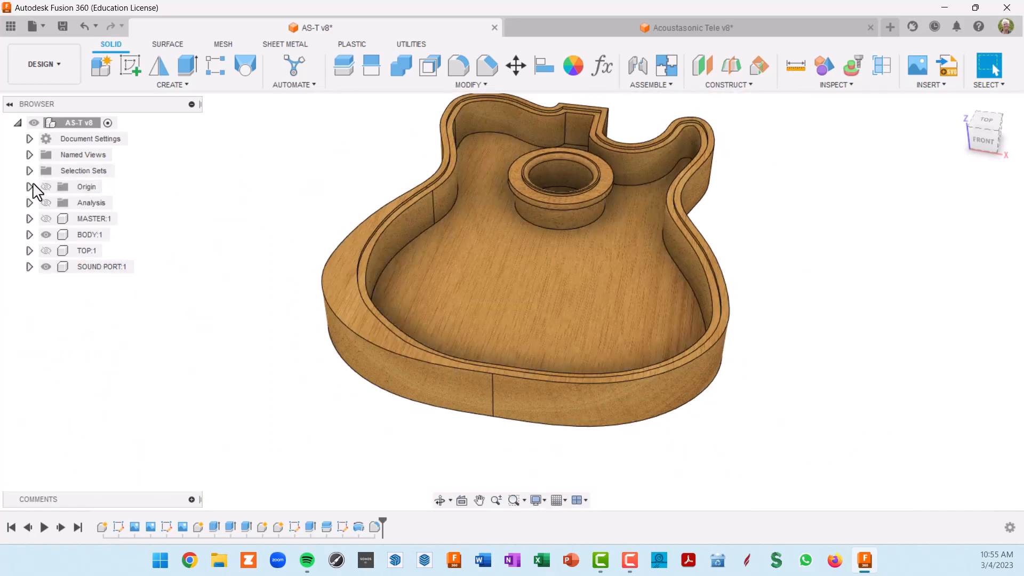
Step: Show the section analysis again and inspect the cross-section of the sound port against the body floor
{"action": "left_click", "coordinate": [45, 203]}
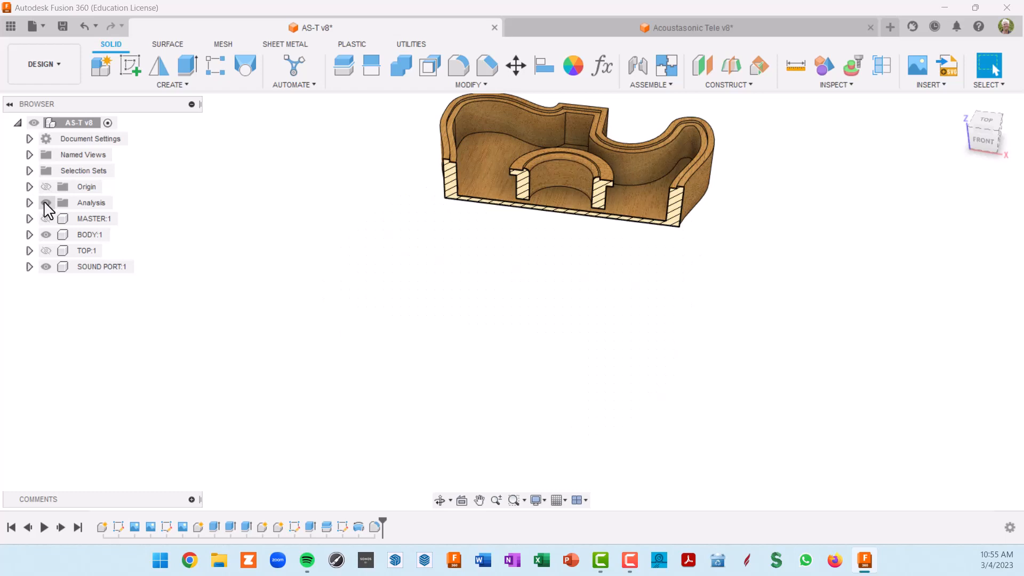
{"action": "scroll", "coordinate": [544, 240], "scroll_direction": "up", "scroll_amount": 3}
{"action": "middle_click_drag", "start_coordinate": [544, 241], "coordinate": [676, 221], "text": "shift"}
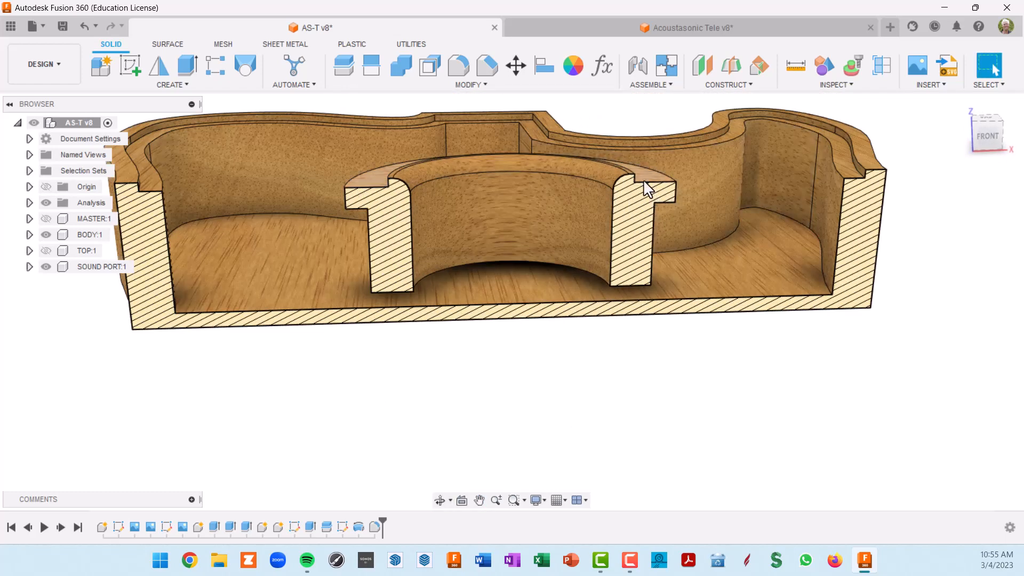
{"action": "scroll", "coordinate": [636, 177], "scroll_direction": "up", "scroll_amount": 3}
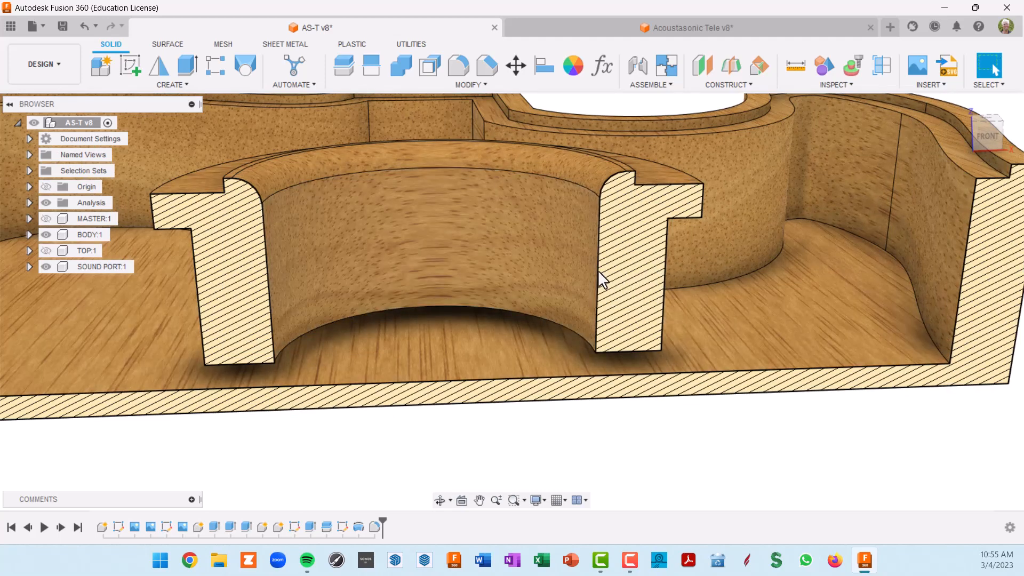
{"action": "scroll", "coordinate": [662, 268], "scroll_direction": "down", "scroll_amount": 5}
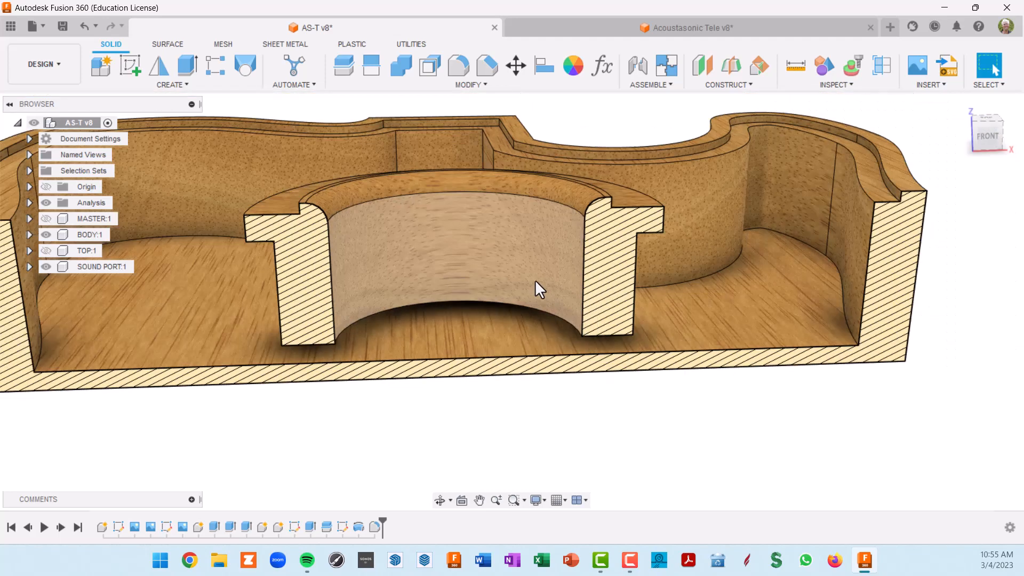
{"action": "middle_click_drag", "start_coordinate": [579, 288], "coordinate": [617, 290], "text": "shift"}
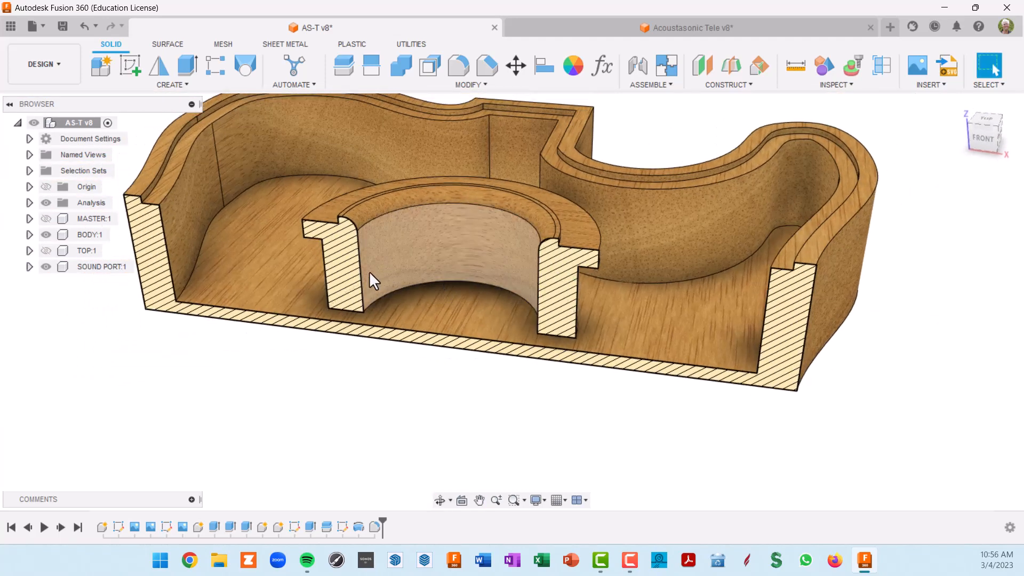
Step: Examine the sectioned sound port wall up close, including its flange, raised step and rounded inner edge
{"action": "scroll", "coordinate": [598, 247], "scroll_direction": "up", "scroll_amount": 5}
{"action": "mouse_move", "coordinate": [599, 247]}
{"action": "middle_mouse_down", "text": "shift"}
{"action": "mouse_move", "coordinate": [572, 258]}
{"action": "mouse_move", "coordinate": [596, 246]}
{"action": "middle_mouse_up", "text": "shift"}
{"action": "scroll", "coordinate": [577, 276], "scroll_direction": "up", "scroll_amount": 3}
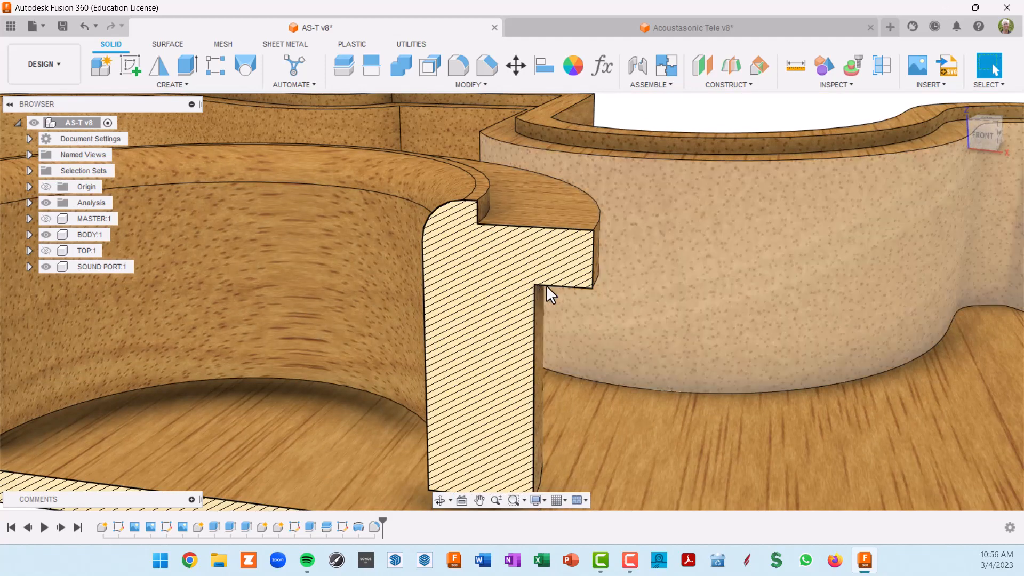
{"action": "scroll", "coordinate": [555, 295], "scroll_direction": "down", "scroll_amount": 3}
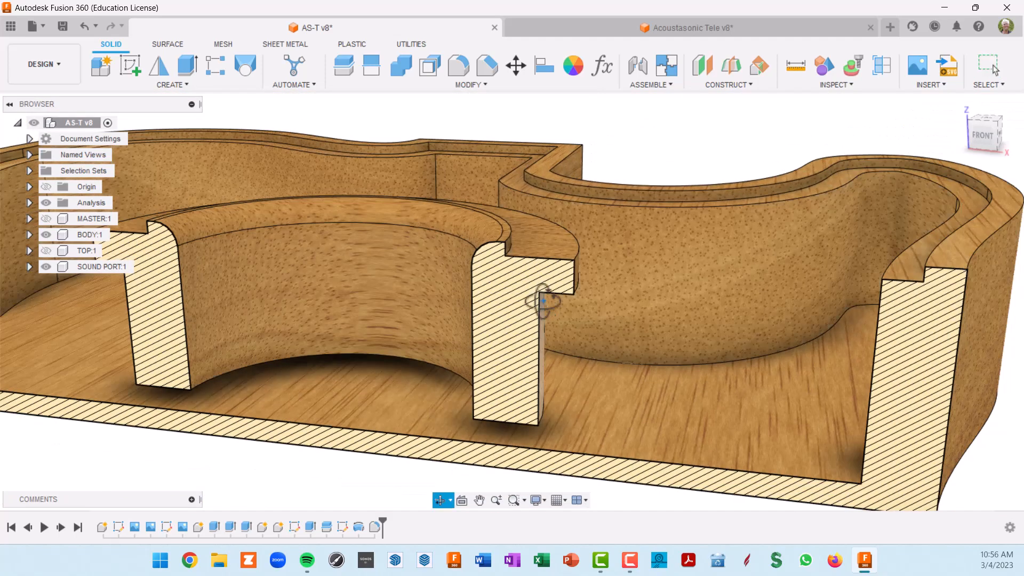
{"action": "scroll", "coordinate": [544, 302], "scroll_direction": "down", "scroll_amount": 5}
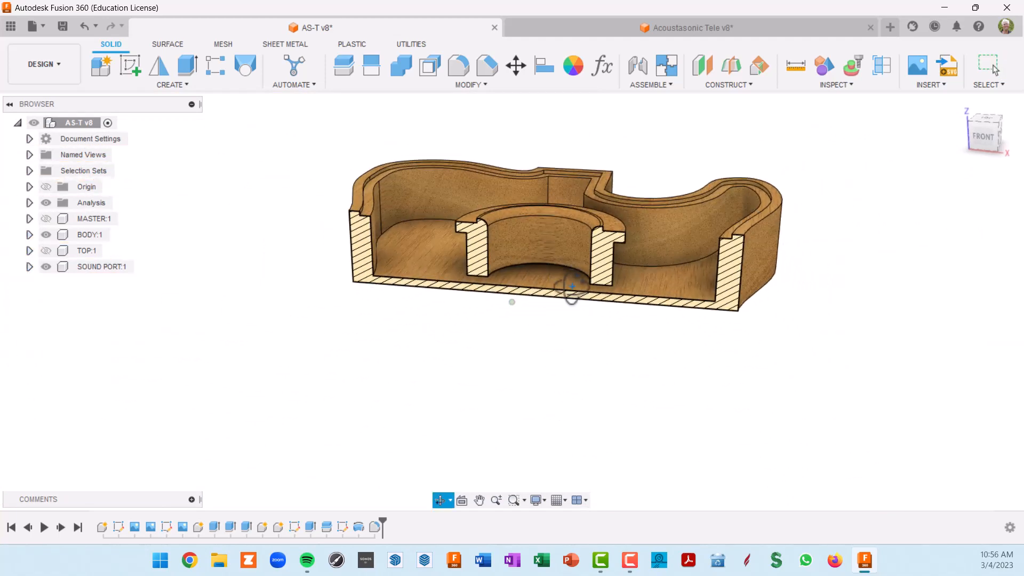
{"action": "middle_click_drag", "start_coordinate": [572, 287], "coordinate": [565, 308], "text": "shift"}
{"action": "scroll", "coordinate": [577, 270], "scroll_direction": "up", "scroll_amount": 3}
{"action": "scroll", "coordinate": [515, 277], "scroll_direction": "up", "scroll_amount": 3}
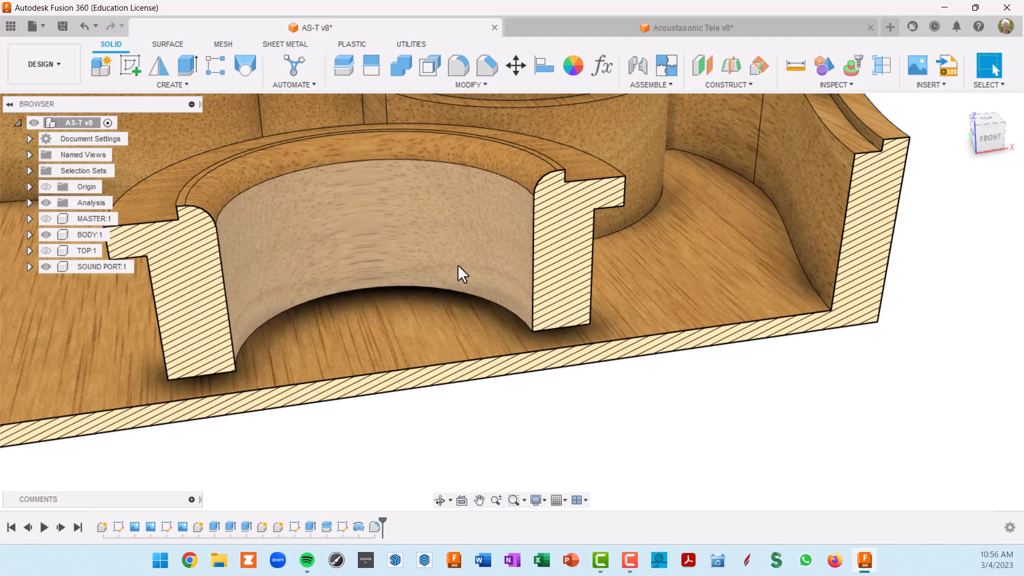
{"action": "scroll", "coordinate": [565, 177], "scroll_direction": "up", "scroll_amount": 5}
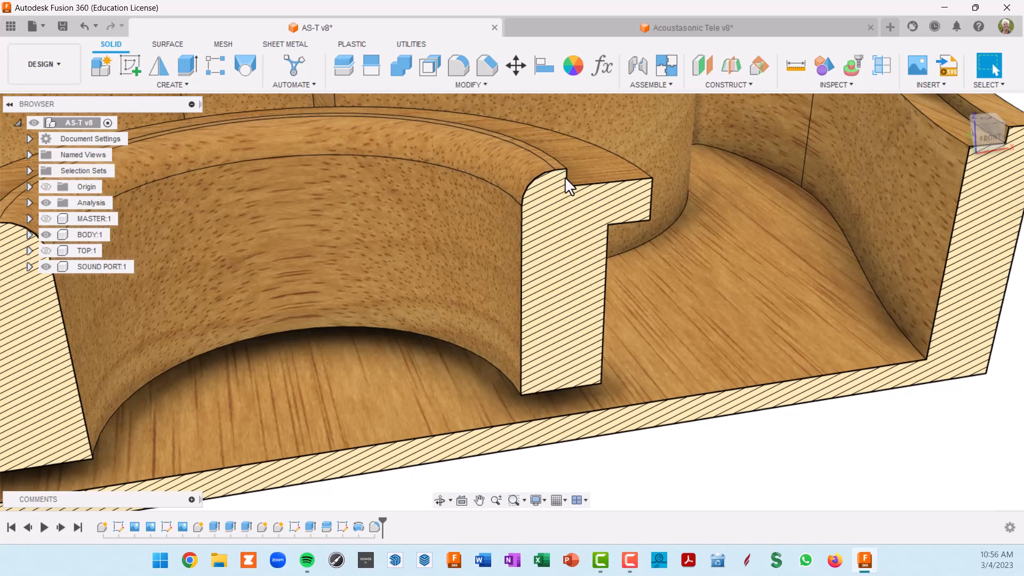
Step: Examine the sectioned sound port's raised step, ledge and inner wall up close from several angles
{"action": "scroll", "coordinate": [563, 173], "scroll_direction": "up", "scroll_amount": 4}
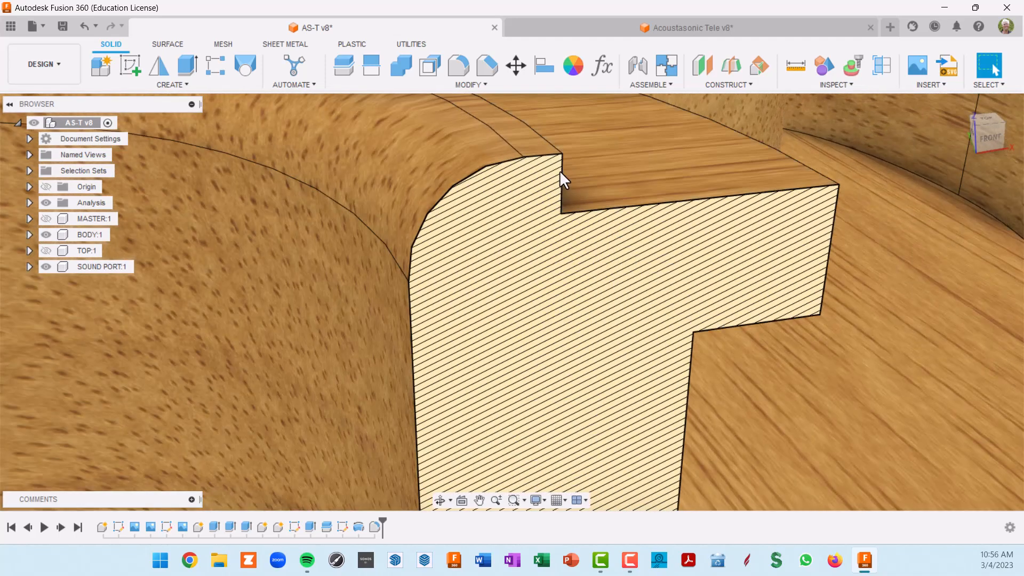
{"action": "scroll", "coordinate": [565, 184], "scroll_direction": "up", "scroll_amount": 4}
{"action": "middle_click_drag", "start_coordinate": [566, 185], "coordinate": [504, 181], "text": "shift"}
{"action": "scroll", "coordinate": [450, 149], "scroll_direction": "down", "scroll_amount": 4}
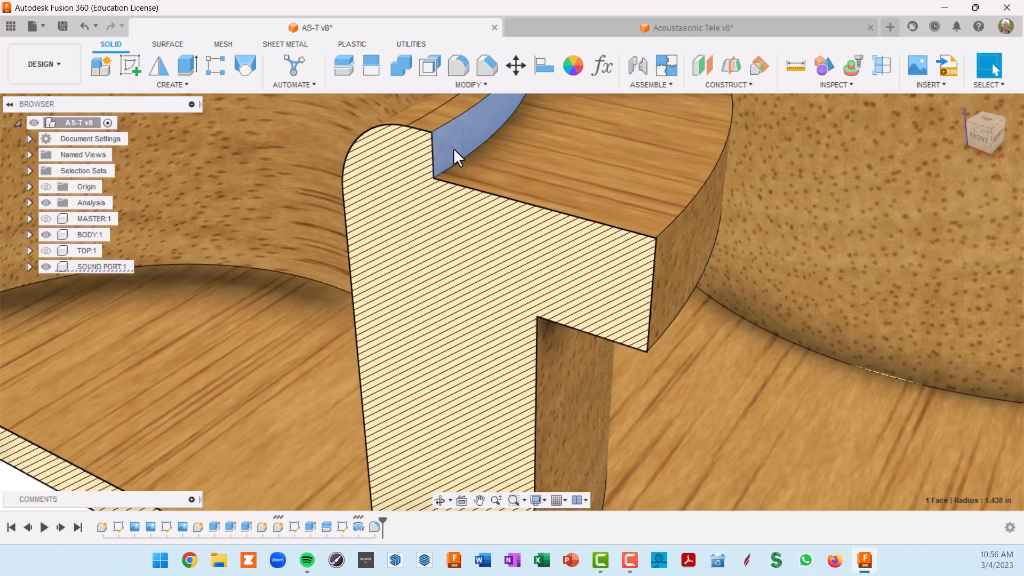
{"action": "scroll", "coordinate": [454, 148], "scroll_direction": "down", "scroll_amount": 3}
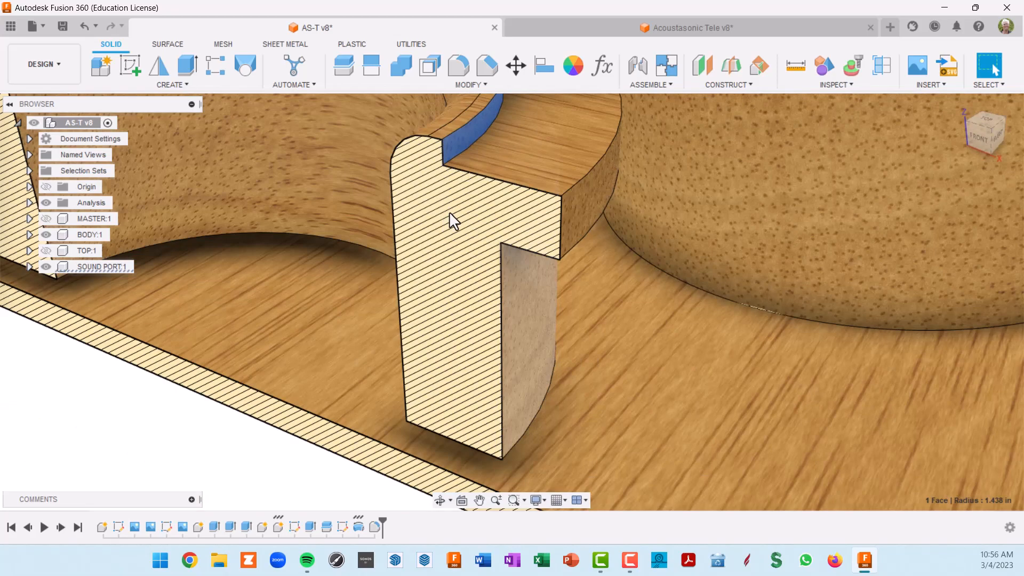
{"action": "middle_click_drag", "start_coordinate": [449, 213], "coordinate": [501, 213], "text": "shift"}
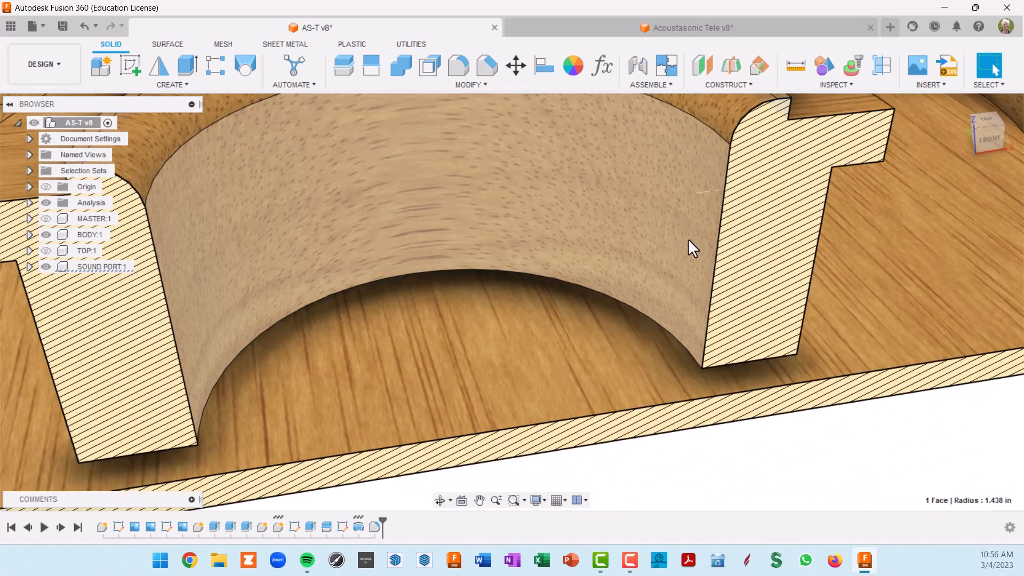
{"action": "left_click", "coordinate": [689, 238]}
{"action": "scroll", "coordinate": [691, 243], "scroll_direction": "down", "scroll_amount": 3}
{"action": "mouse_move", "coordinate": [693, 246]}
{"action": "middle_mouse_down", "text": "shift"}
{"action": "mouse_move", "coordinate": [622, 229]}
{"action": "mouse_move", "coordinate": [560, 270]}
{"action": "mouse_move", "coordinate": [557, 255]}
{"action": "middle_mouse_up", "text": "shift"}
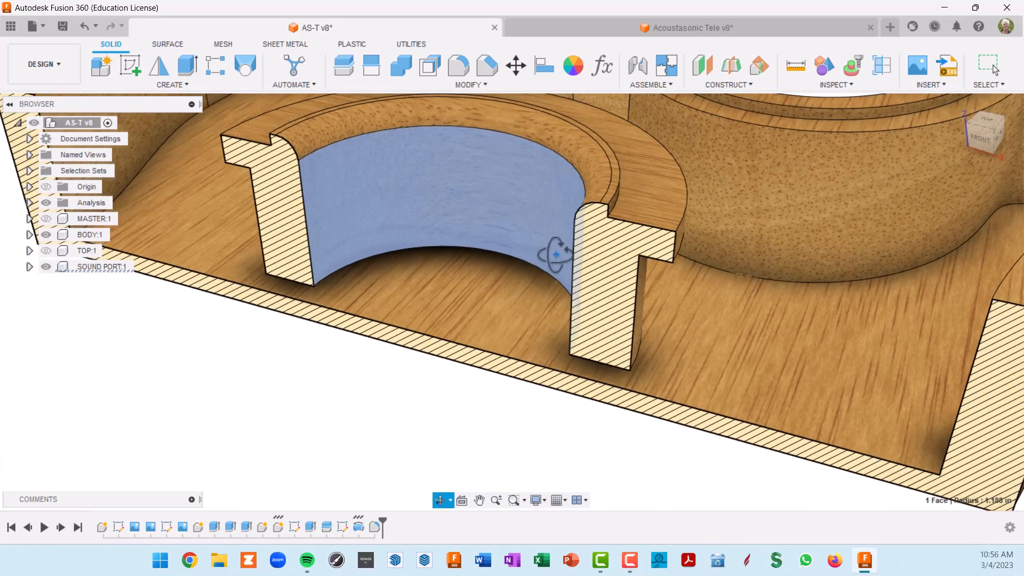
Step: Switch to the Acoustasonic Tele design and delete its soundPortDiam user parameter
{"action": "left_click", "coordinate": [601, 31]}
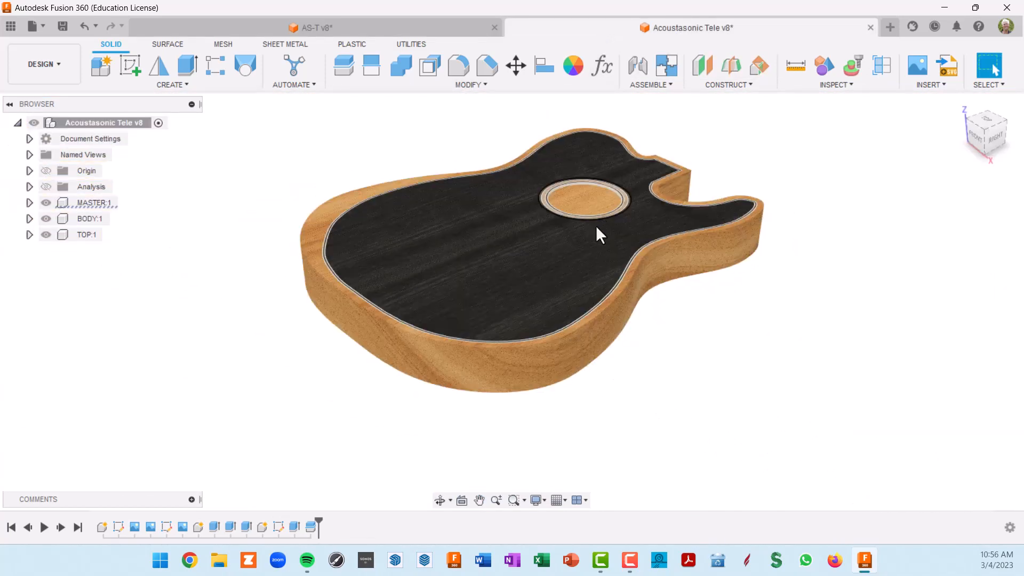
{"action": "mouse_move", "coordinate": [596, 225]}
{"action": "middle_mouse_down", "text": "shift"}
{"action": "mouse_move", "coordinate": [667, 237]}
{"action": "mouse_move", "coordinate": [606, 242]}
{"action": "middle_mouse_up", "text": "shift"}
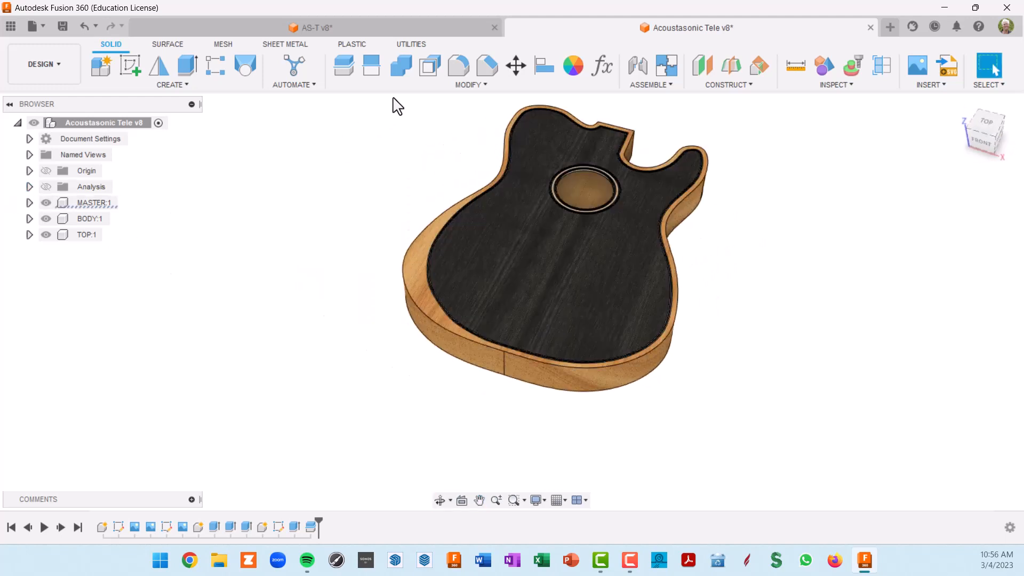
{"action": "left_click", "coordinate": [601, 69]}
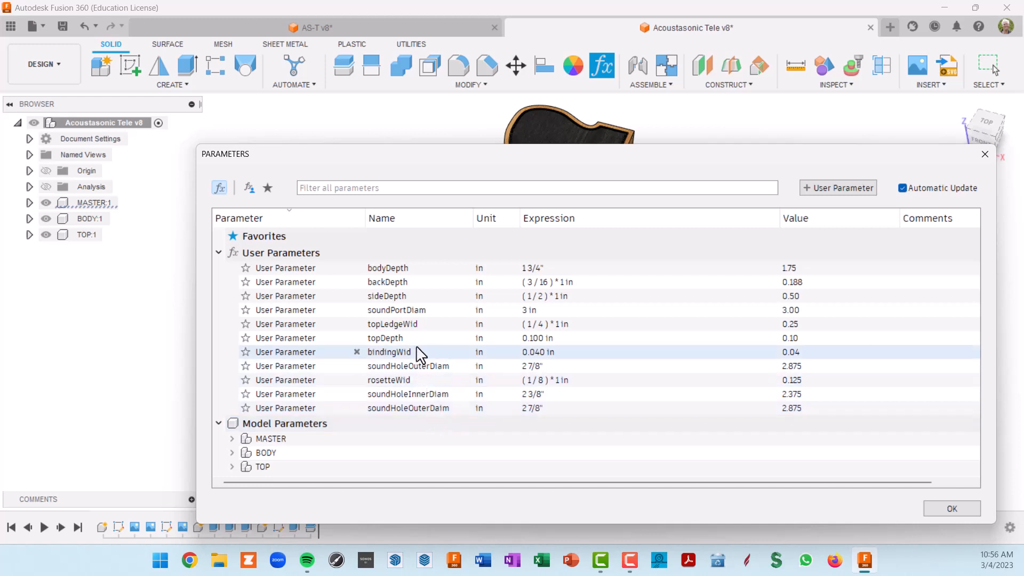
{"action": "double_click", "coordinate": [416, 314]}
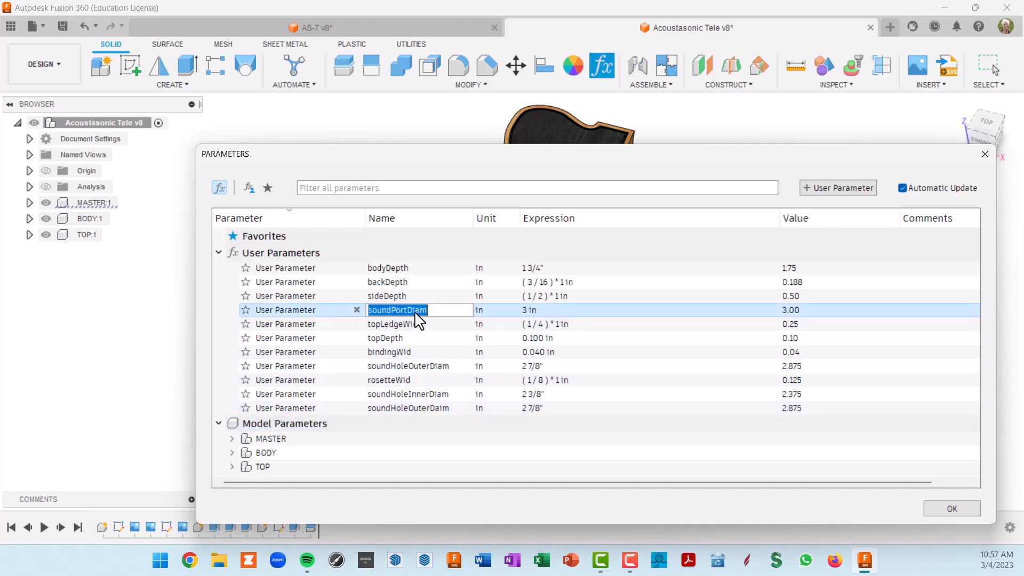
{"action": "left_click", "coordinate": [357, 311]}
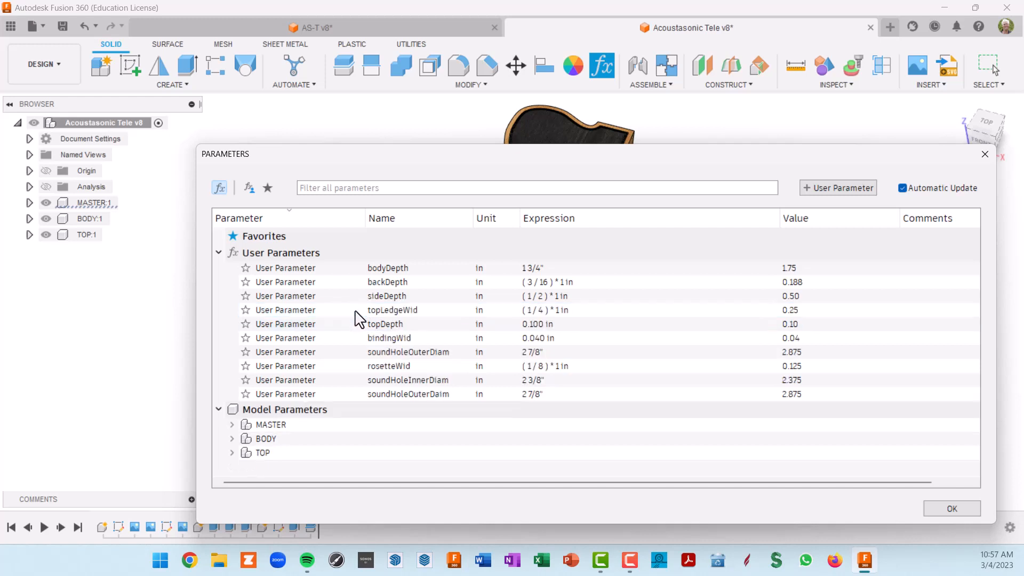
Step: Add the user parameters soundPortWid of 1/2 in and soundPortHgt of 1 1/2 in
{"action": "left_click", "coordinate": [839, 191]}
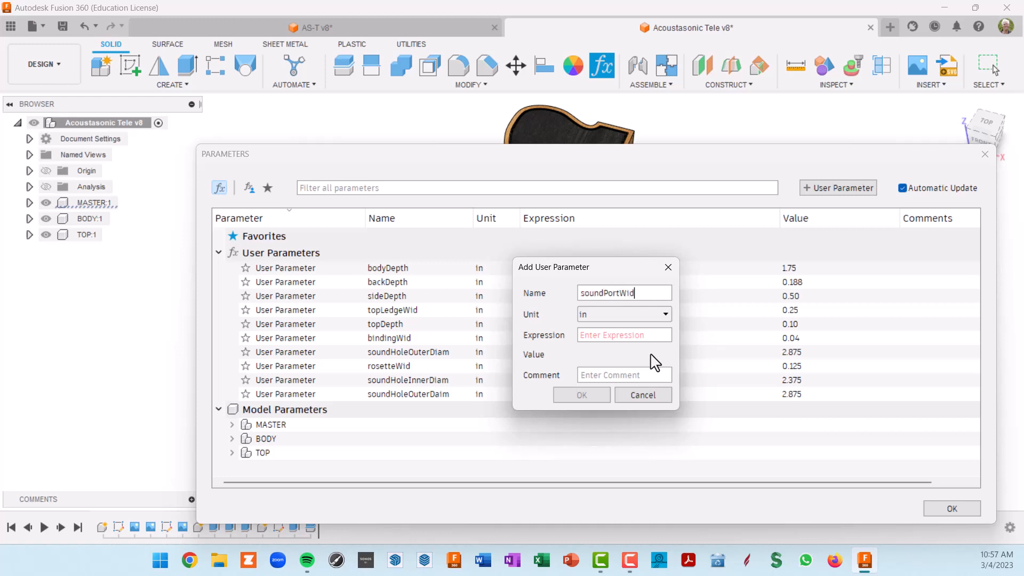
{"action": "type", "text": "1/2"}
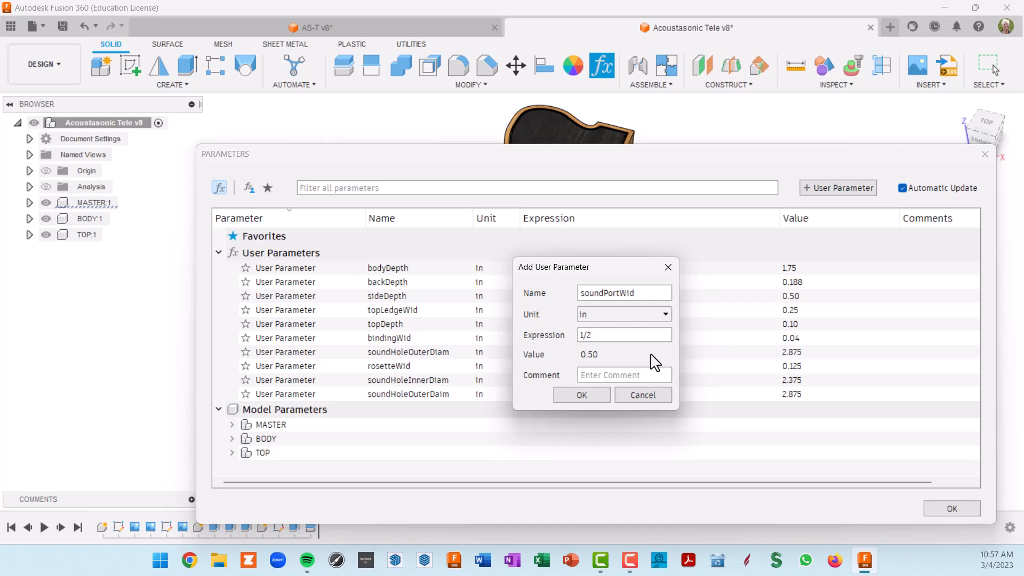
{"action": "left_click", "coordinate": [593, 395]}
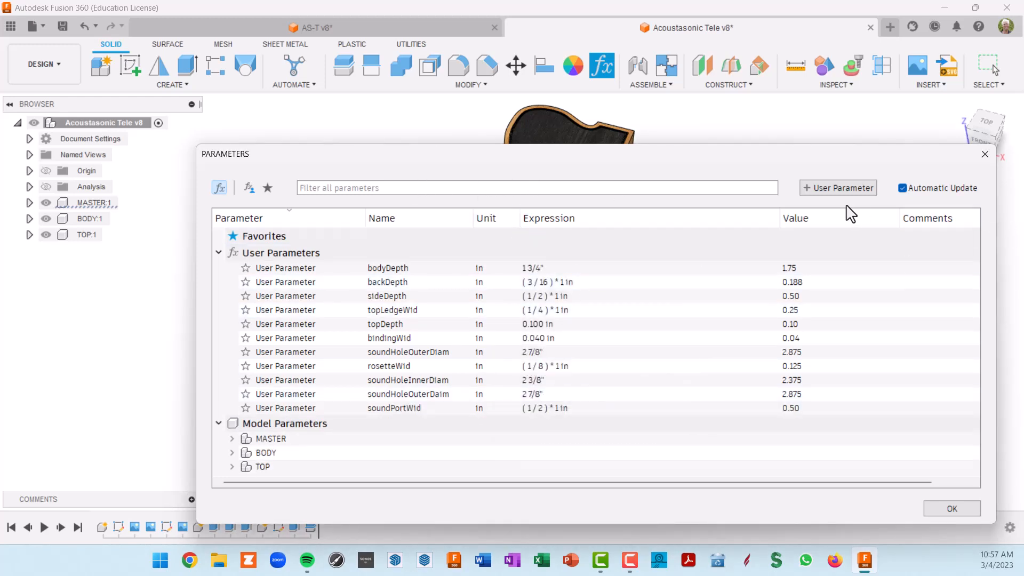
{"action": "left_click", "coordinate": [847, 189]}
{"action": "type", "text": "soundPortHgt"}
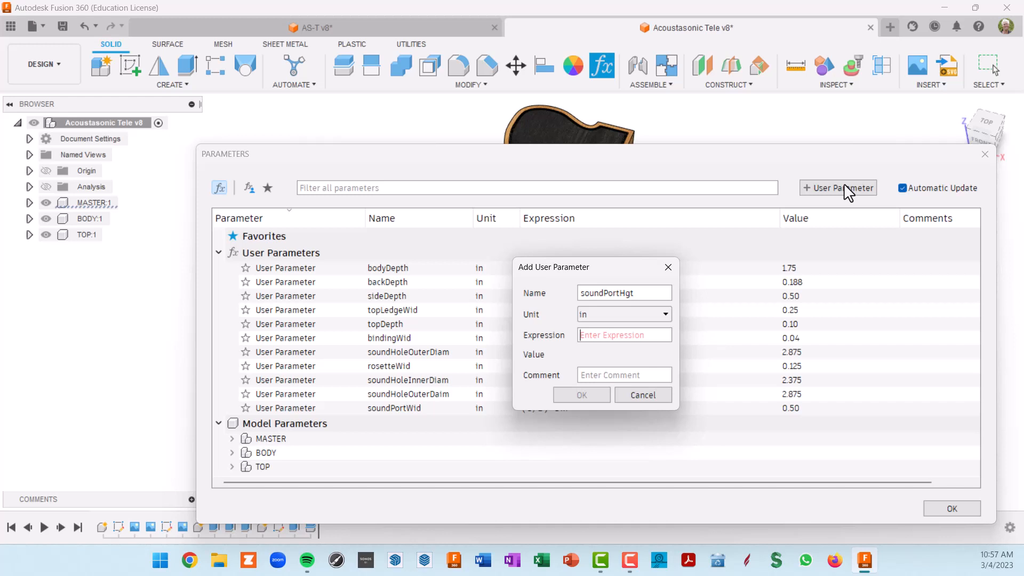
{"action": "type", "text": "1 1/2"}
{"action": "left_click", "coordinate": [577, 396]}
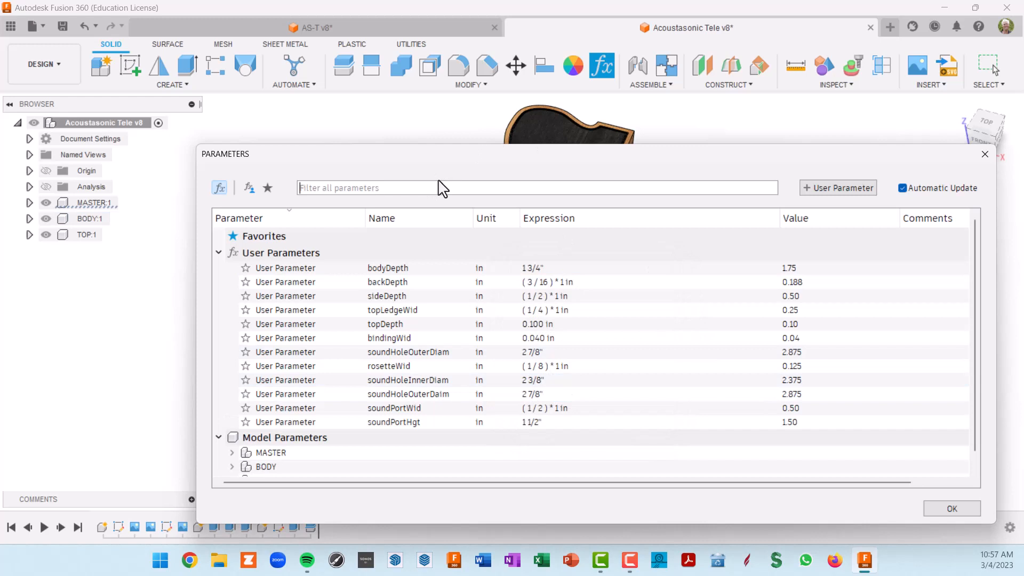
{"action": "type", "text": "soundPort"}
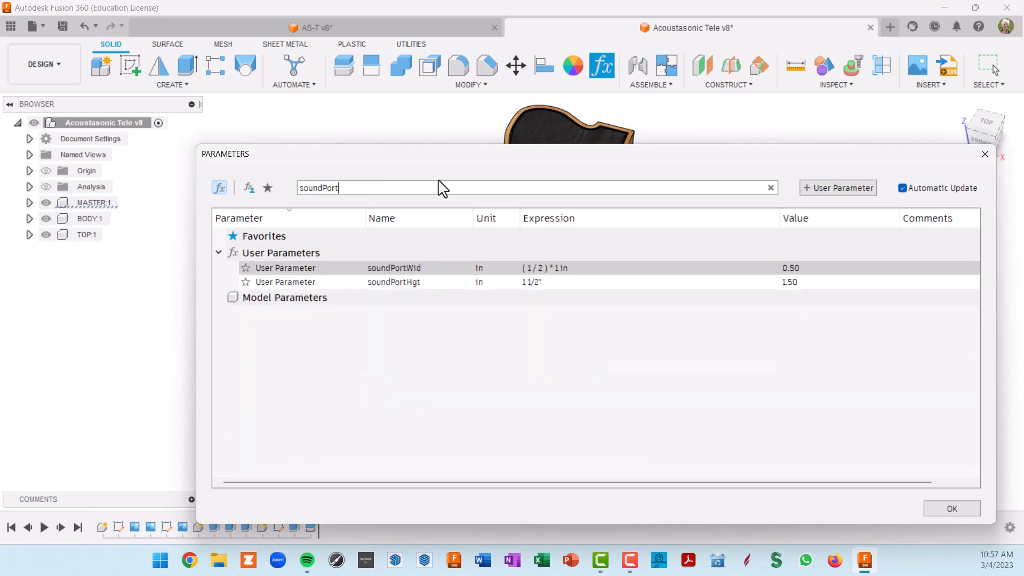
{"action": "type", "text": "Leg"}
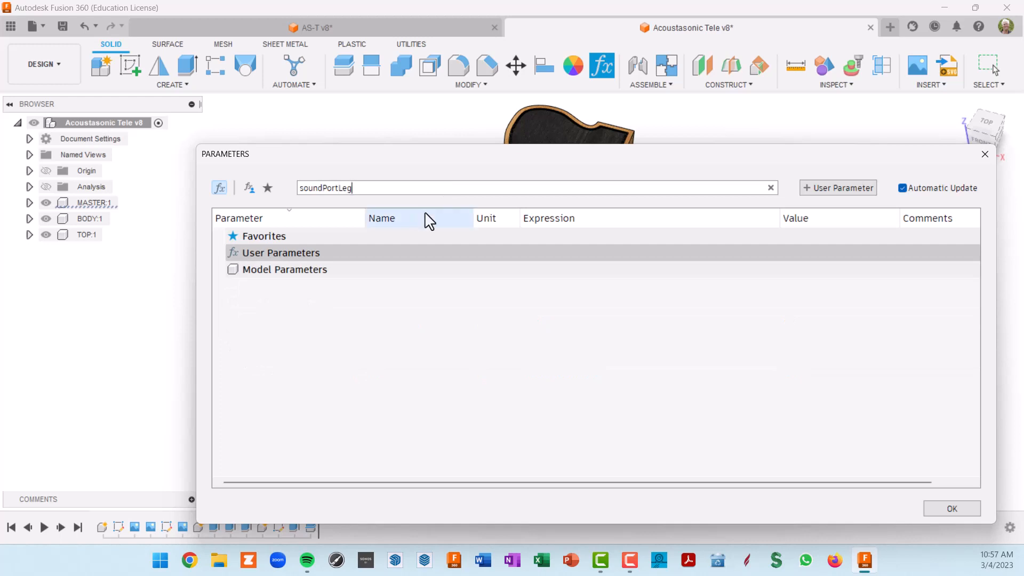
{"action": "key", "text": "ctrl+a"}
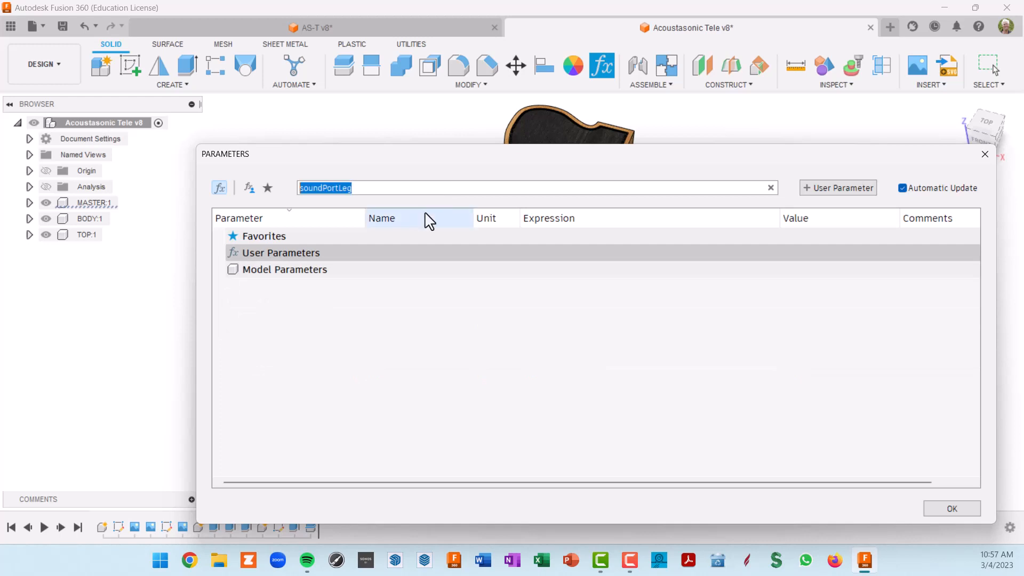
{"action": "key", "text": "BackSpace"}
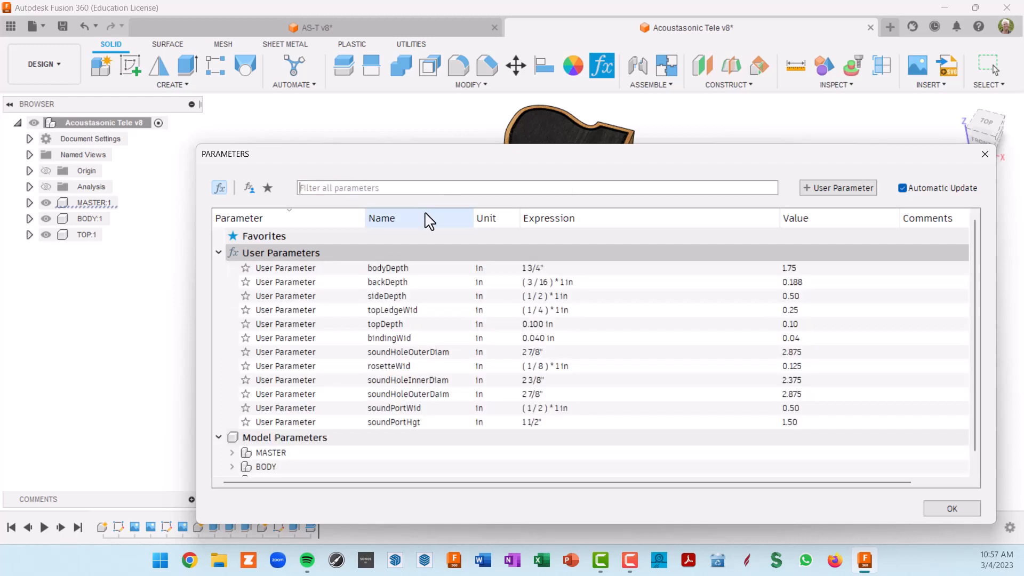
Step: Add a user parameter named soundPortLedgeWid with a value of 1/4 in
{"action": "left_click", "coordinate": [838, 189]}
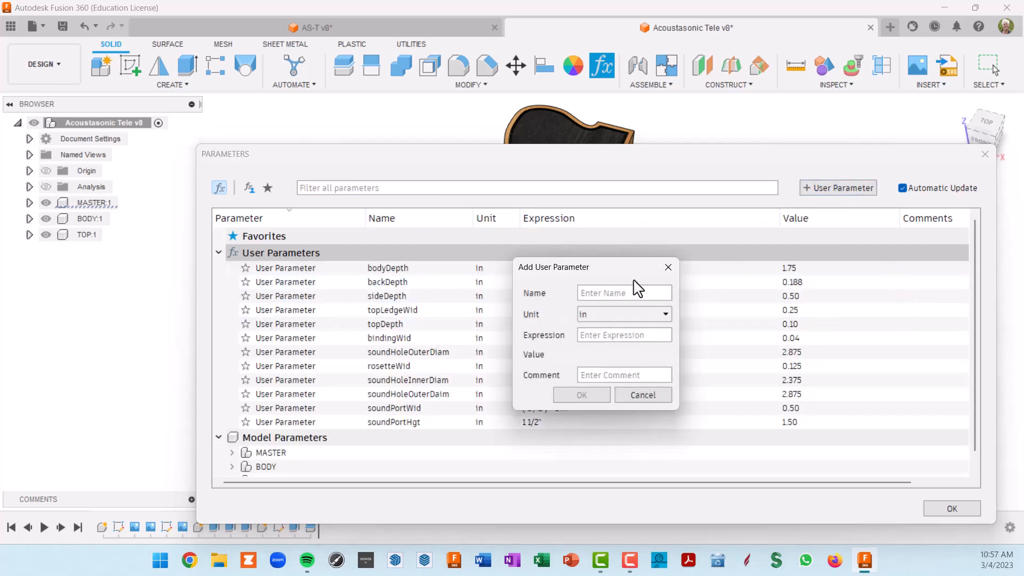
{"action": "type", "text": "soundPortLedgeWid"}
{"action": "key", "text": "Tab"}
{"action": "type", "text": "1/4"}
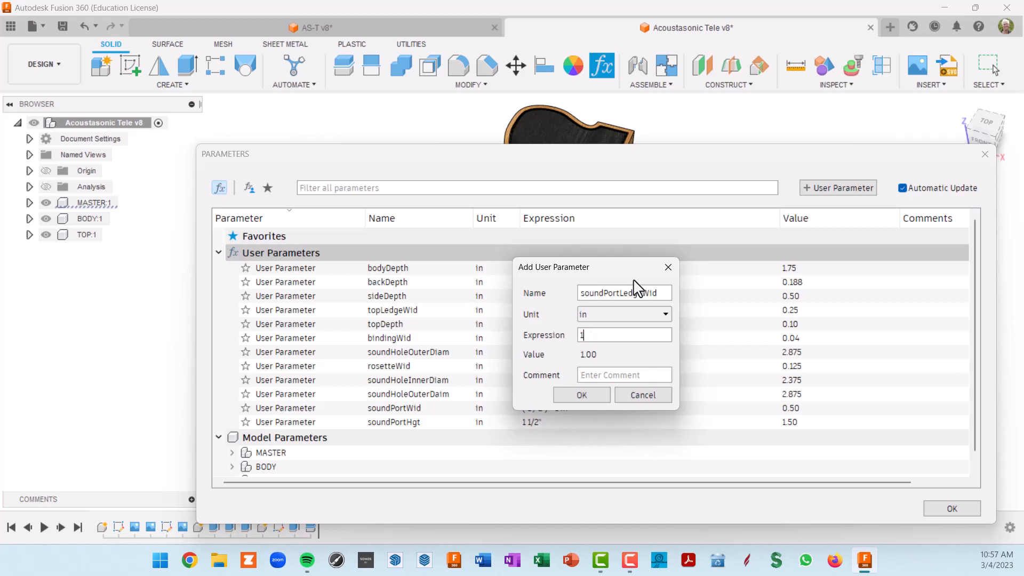
{"action": "left_click", "coordinate": [581, 395]}
Step: Add a user parameter soundPortLedgeHgt of 1/4 in, review the parameter list and accept it
{"action": "left_click", "coordinate": [825, 193]}
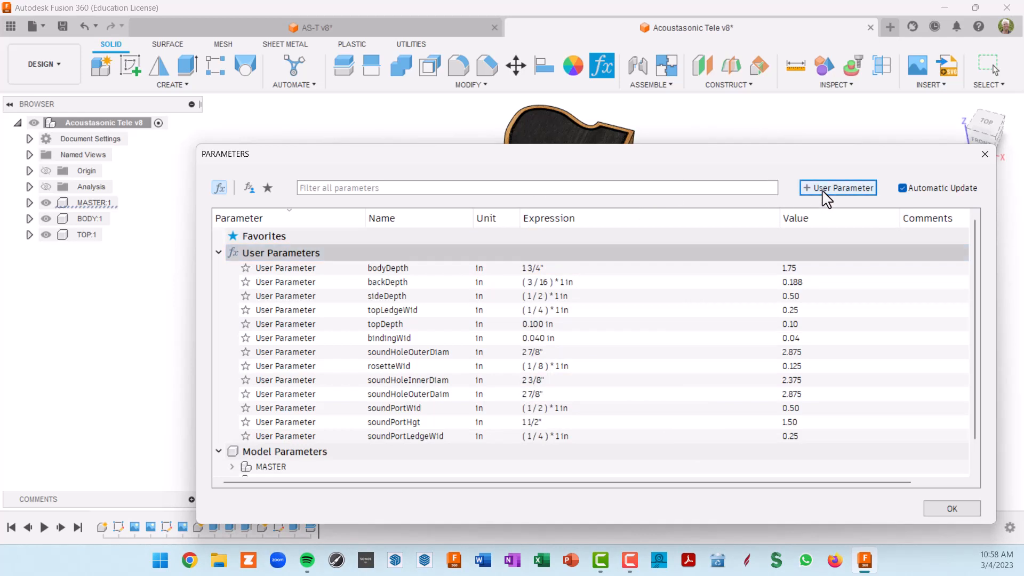
{"action": "type", "text": "soundPortLedgeHgt"}
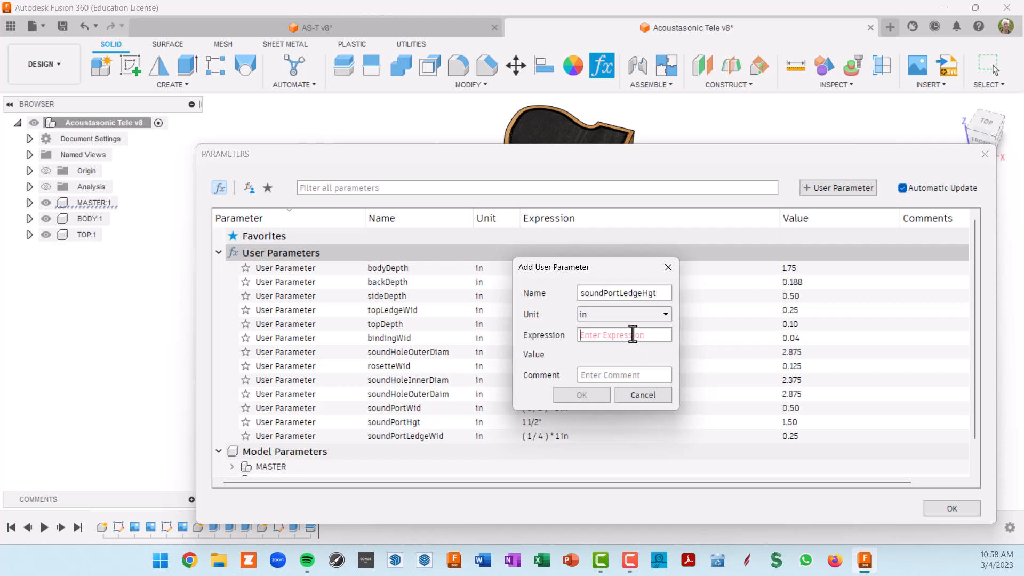
{"action": "type", "text": "1/4"}
{"action": "left_click", "coordinate": [592, 397]}
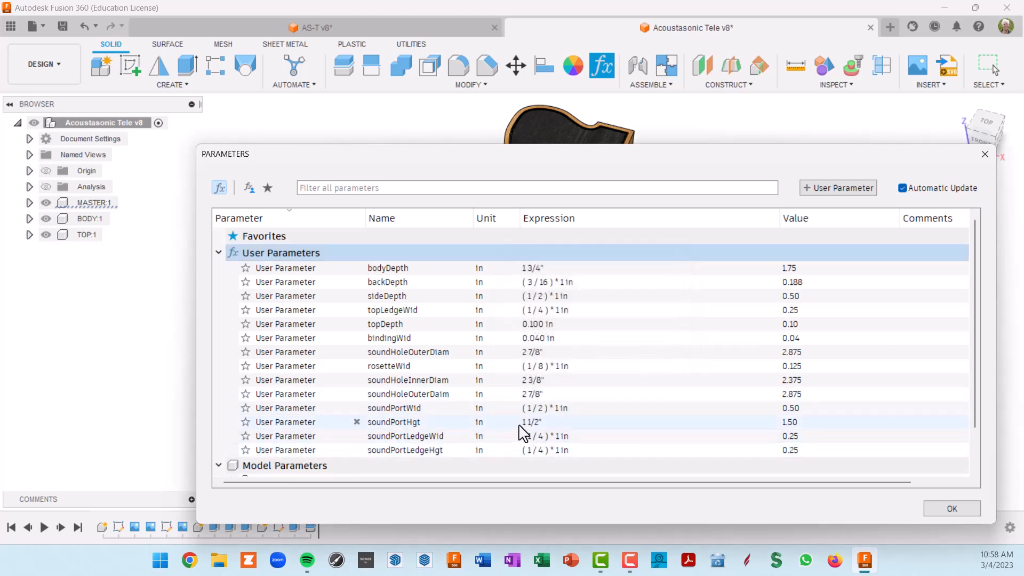
{"action": "scroll", "coordinate": [533, 384], "scroll_direction": "down", "scroll_amount": 2}
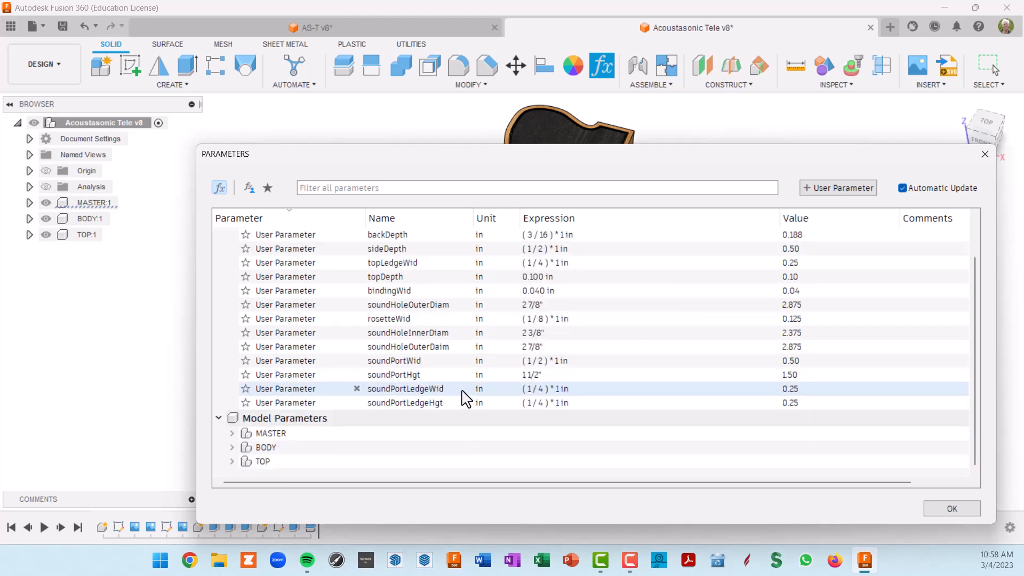
{"action": "scroll", "coordinate": [483, 373], "scroll_direction": "up", "scroll_amount": 2}
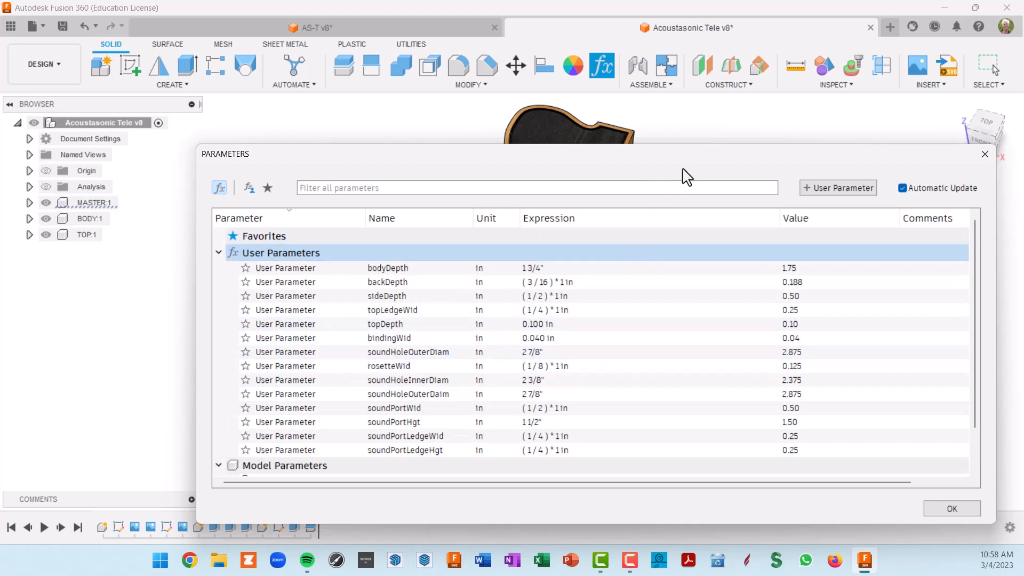
{"action": "left_click_drag", "start_coordinate": [687, 166], "coordinate": [671, 133]}
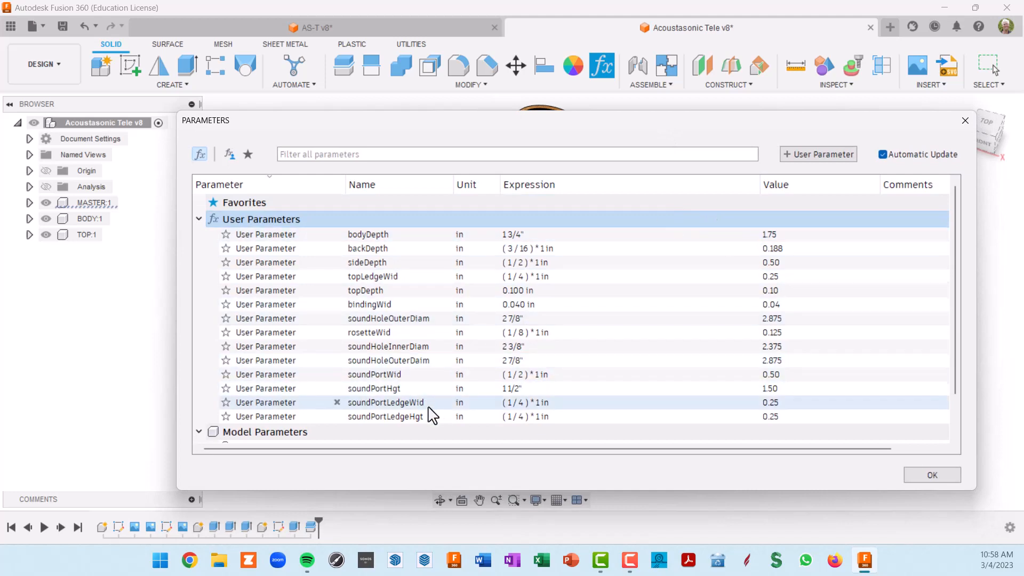
{"action": "left_click", "coordinate": [931, 475]}
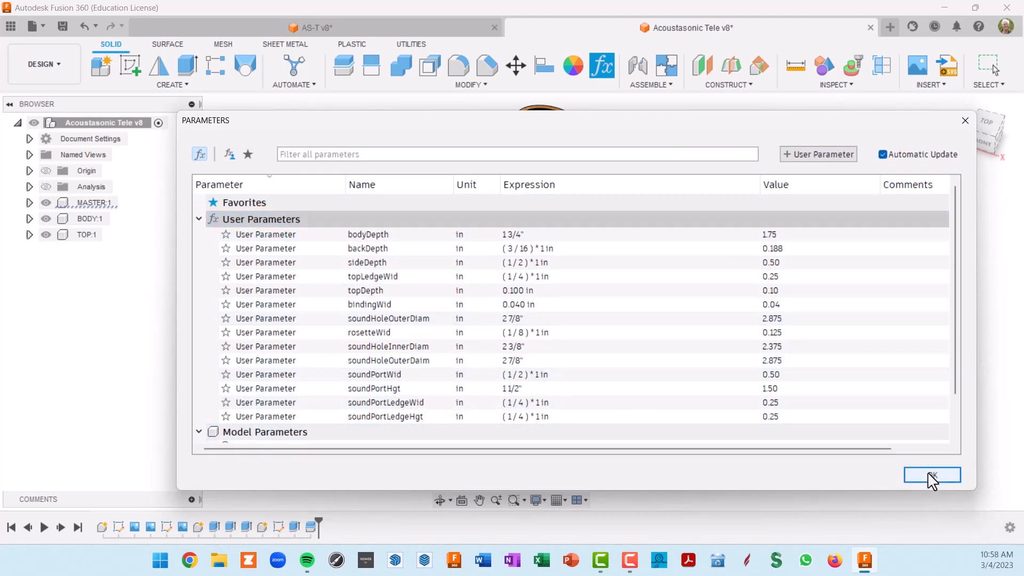
Step: Show the MASTER component's origin and inspect its axes and planes within the sound hole
{"action": "middle_click_drag", "start_coordinate": [731, 349], "coordinate": [688, 353]}
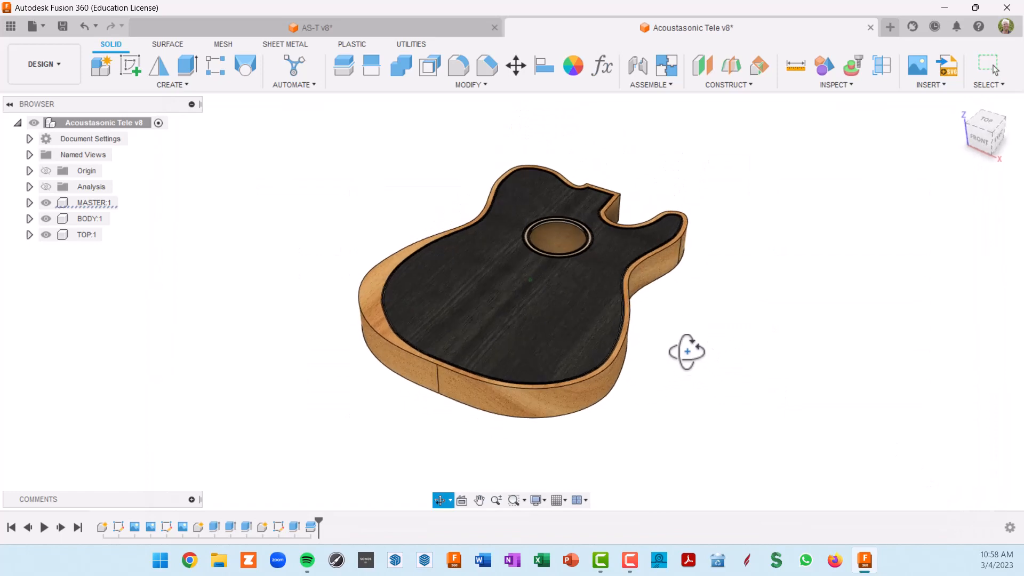
{"action": "scroll", "coordinate": [582, 224], "scroll_direction": "up", "scroll_amount": 5}
{"action": "scroll", "coordinate": [582, 242], "scroll_direction": "down", "scroll_amount": 4}
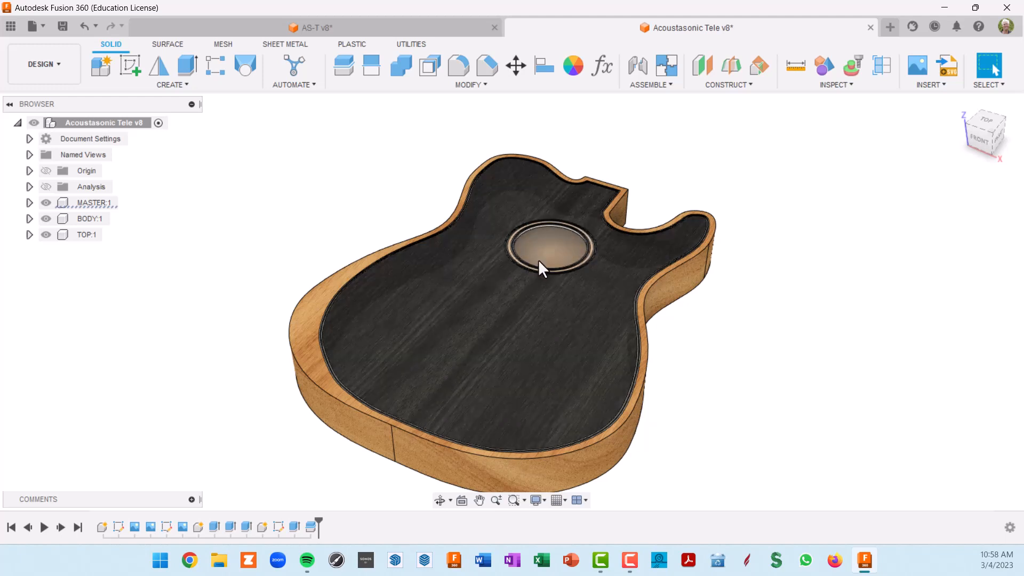
{"action": "left_click", "coordinate": [29, 203]}
{"action": "left_click", "coordinate": [59, 219]}
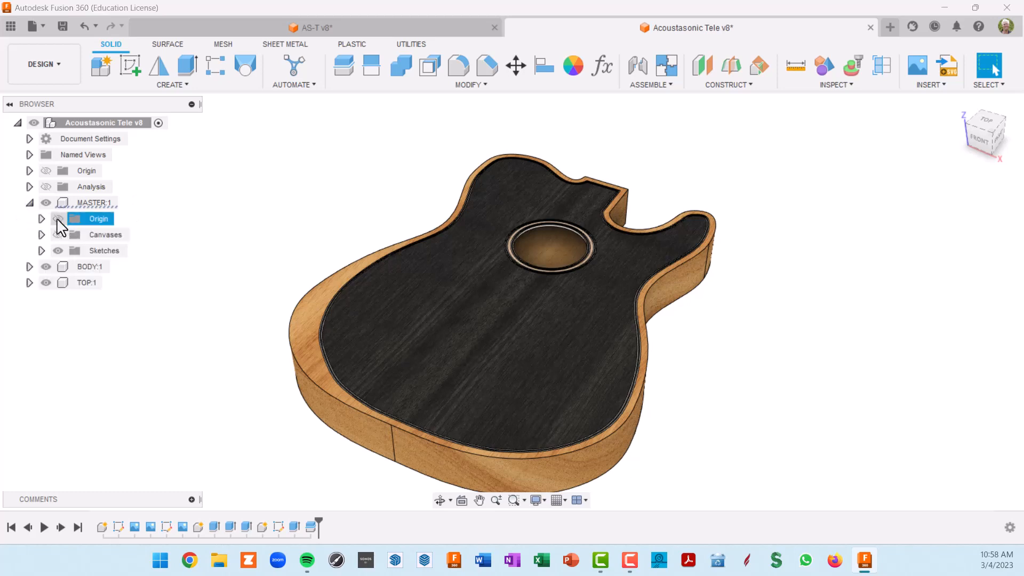
{"action": "scroll", "coordinate": [402, 249], "scroll_direction": "up", "scroll_amount": 3}
{"action": "scroll", "coordinate": [597, 281], "scroll_direction": "down", "scroll_amount": 2}
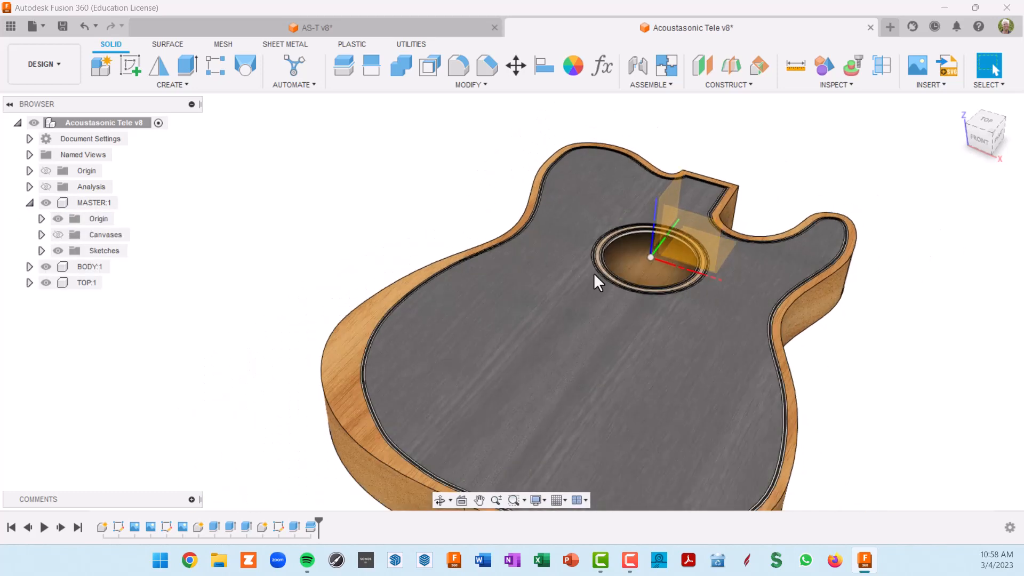
{"action": "middle_click_drag", "start_coordinate": [638, 273], "coordinate": [587, 277], "text": "shift"}
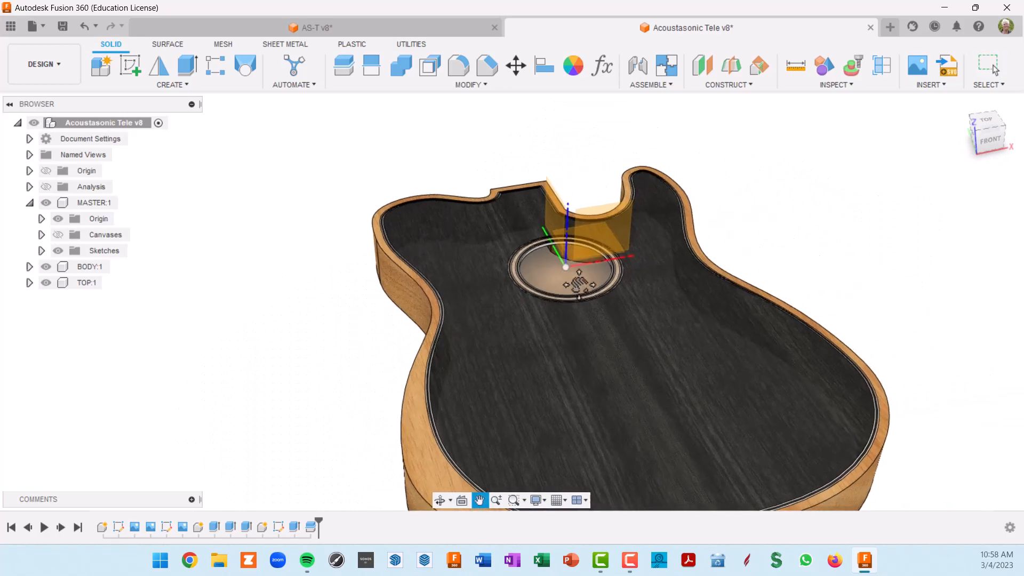
{"action": "scroll", "coordinate": [587, 277], "scroll_direction": "up", "scroll_amount": 3}
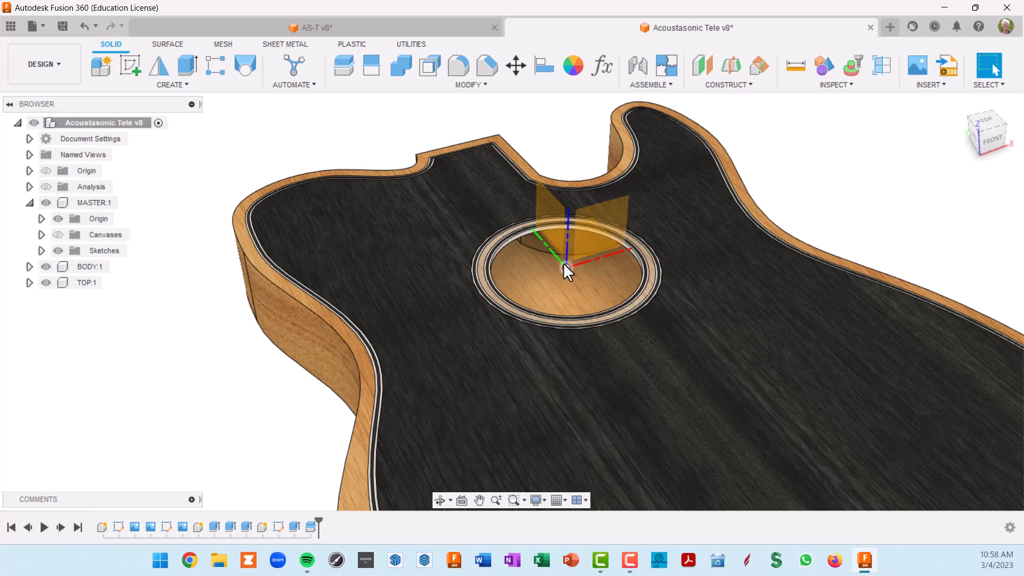
{"action": "scroll", "coordinate": [563, 234], "scroll_direction": "up", "scroll_amount": 4}
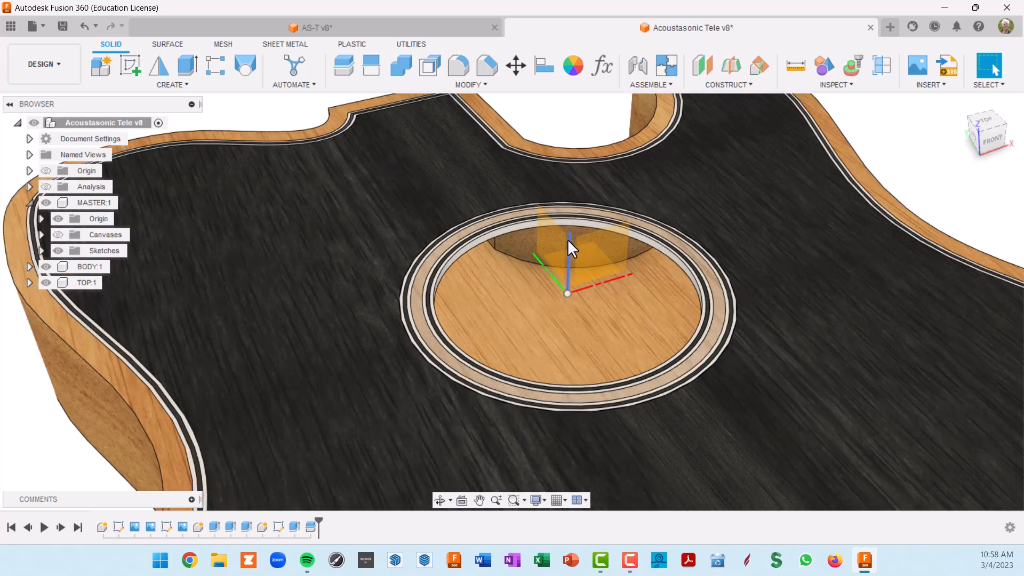
Step: Activate the MASTER component, list its sketches and start a new sketch on its front XZ origin plane
{"action": "scroll", "coordinate": [568, 251], "scroll_direction": "down", "scroll_amount": 5}
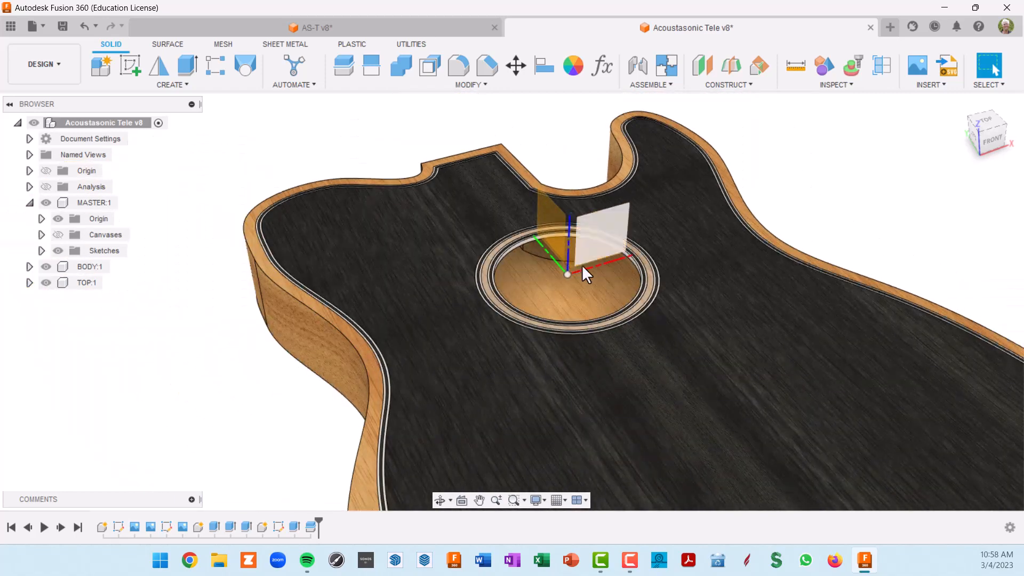
{"action": "middle_click_drag", "start_coordinate": [582, 265], "coordinate": [516, 260], "text": "shift"}
{"action": "scroll", "coordinate": [516, 260], "scroll_direction": "up", "scroll_amount": 1}
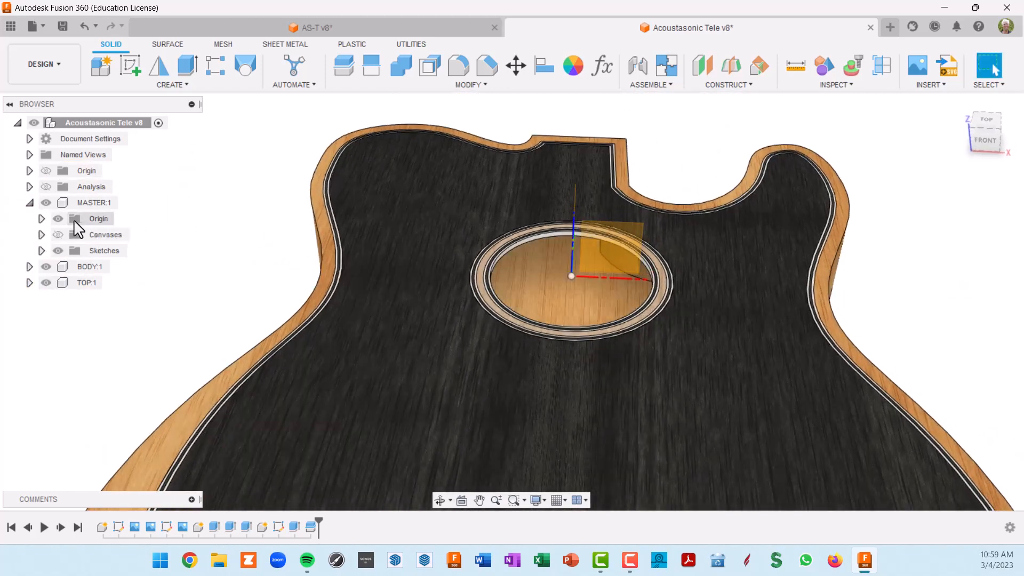
{"action": "left_click", "coordinate": [124, 204]}
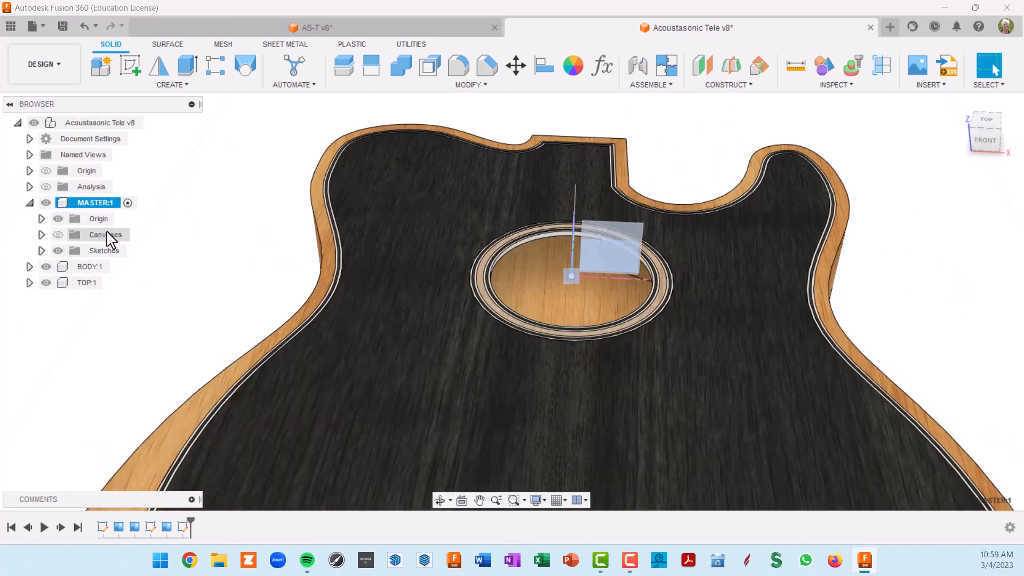
{"action": "left_click", "coordinate": [41, 251]}
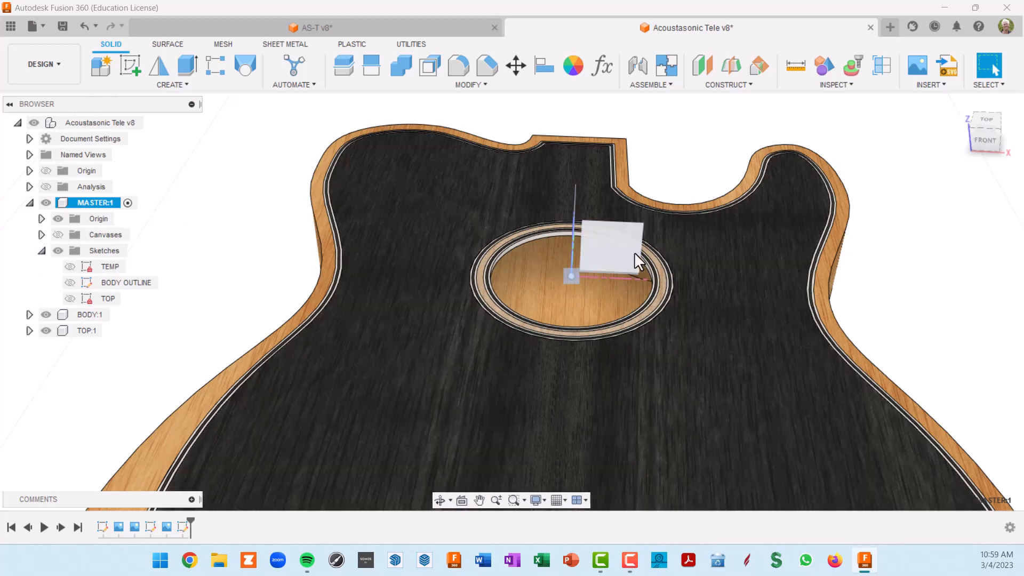
{"action": "left_click", "coordinate": [634, 254]}
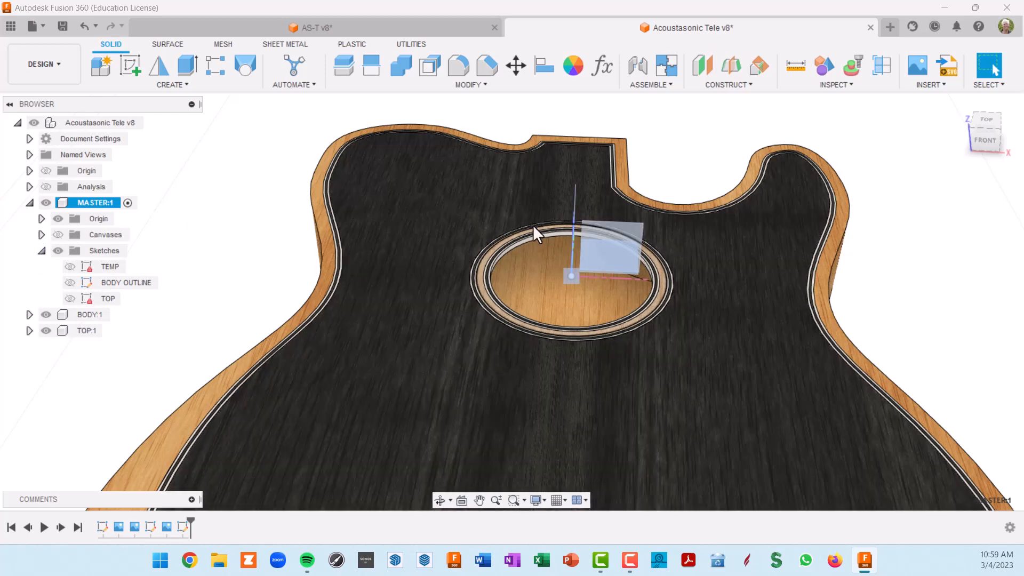
{"action": "left_click", "coordinate": [131, 66]}
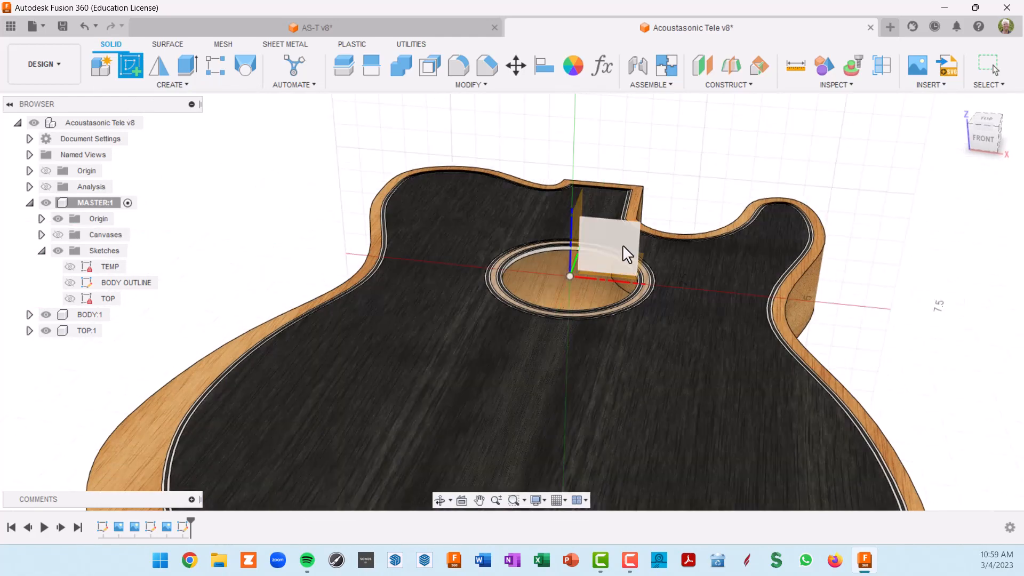
{"action": "left_click", "coordinate": [623, 245]}
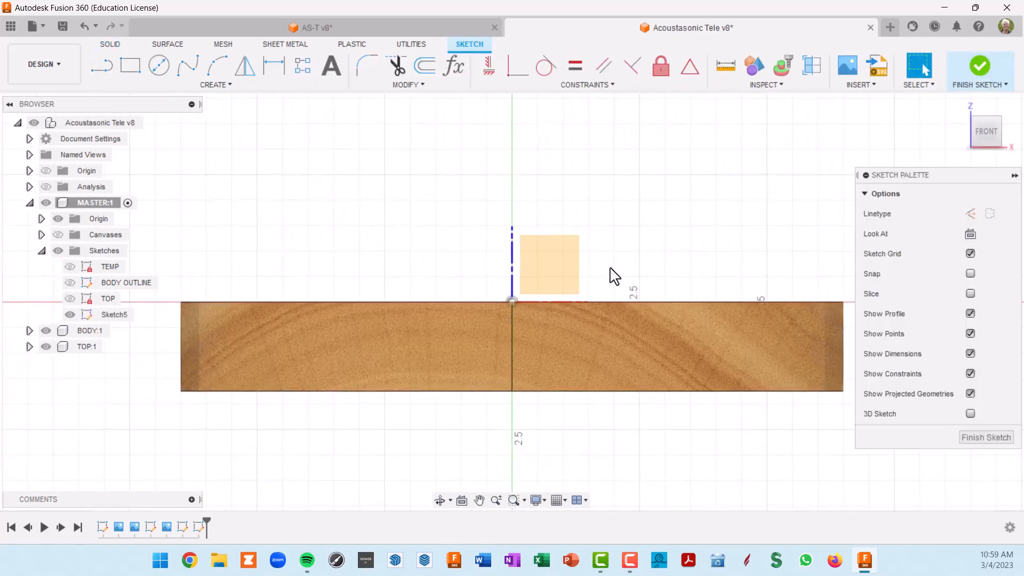
Step: Hide the BODY and TOP components so only the new sketch and the origin are shown
{"action": "scroll", "coordinate": [611, 269], "scroll_direction": "up", "scroll_amount": 1}
{"action": "scroll", "coordinate": [611, 268], "scroll_direction": "down", "scroll_amount": 1}
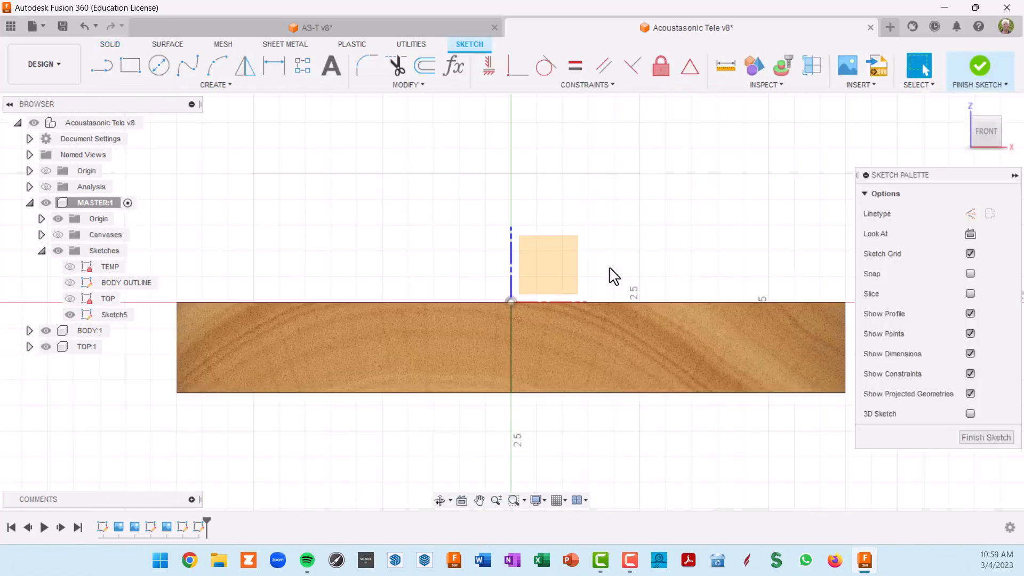
{"action": "left_click", "coordinate": [46, 330]}
{"action": "left_click", "coordinate": [46, 346]}
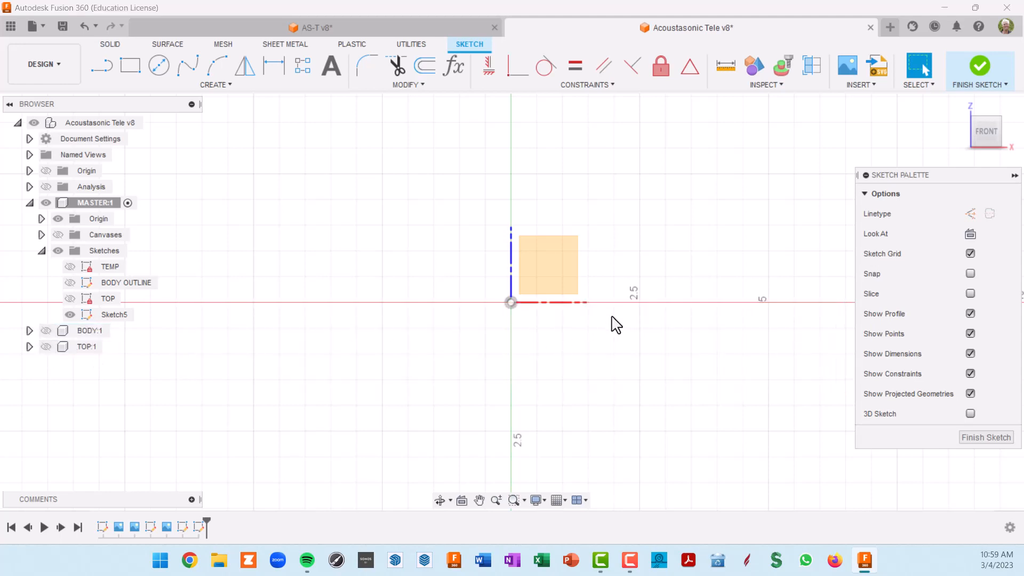
{"action": "scroll", "coordinate": [611, 314], "scroll_direction": "up", "scroll_amount": 1}
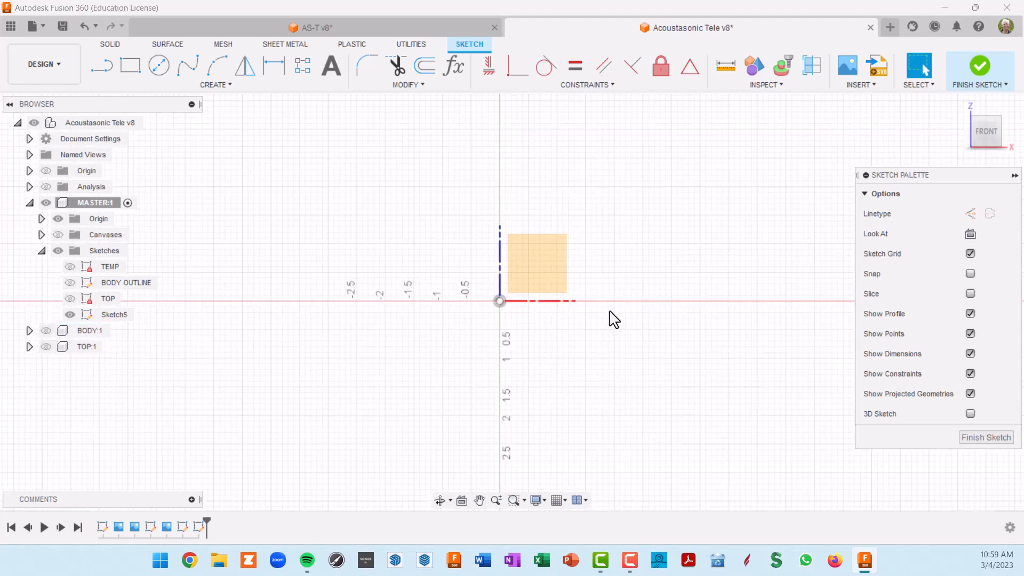
Step: Rename the new sketch in the MASTER component as SOUND PORT
{"action": "left_click", "coordinate": [108, 319]}
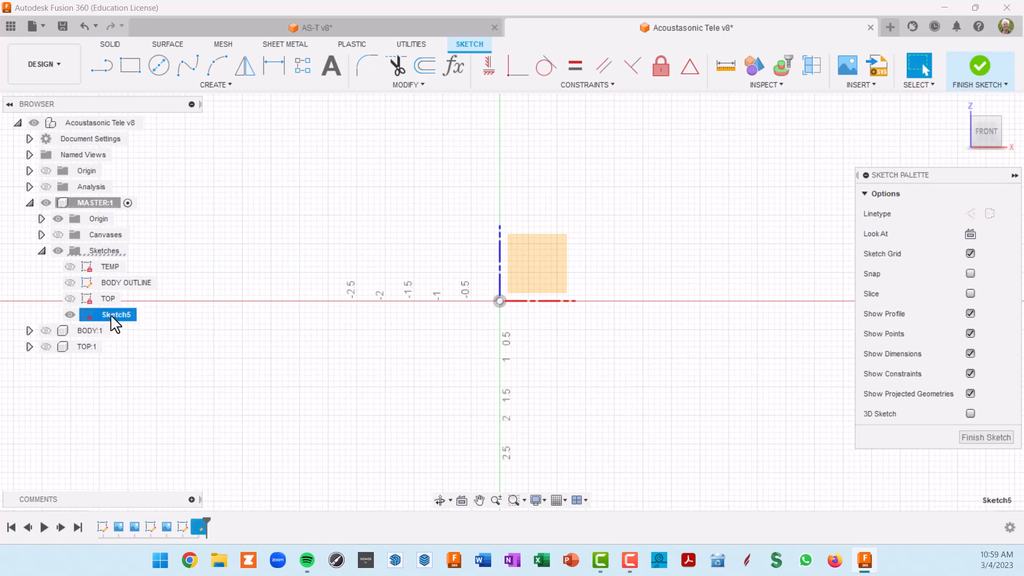
{"action": "left_click", "coordinate": [118, 320]}
{"action": "type", "text": "SOUND PORT"}
{"action": "key", "text": "Return"}
Step: Draw a rectangle soundPortWid wide and soundPortHgt high beside the origin, and reposition its dimensions beside and just above it
{"action": "scroll", "coordinate": [537, 352], "scroll_direction": "up", "scroll_amount": 5}
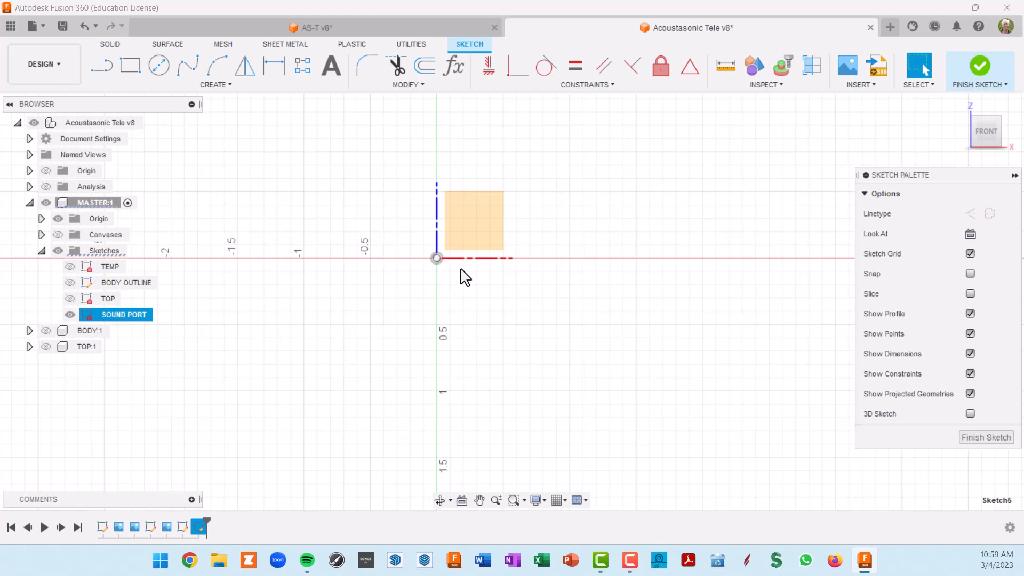
{"action": "key", "text": "r"}
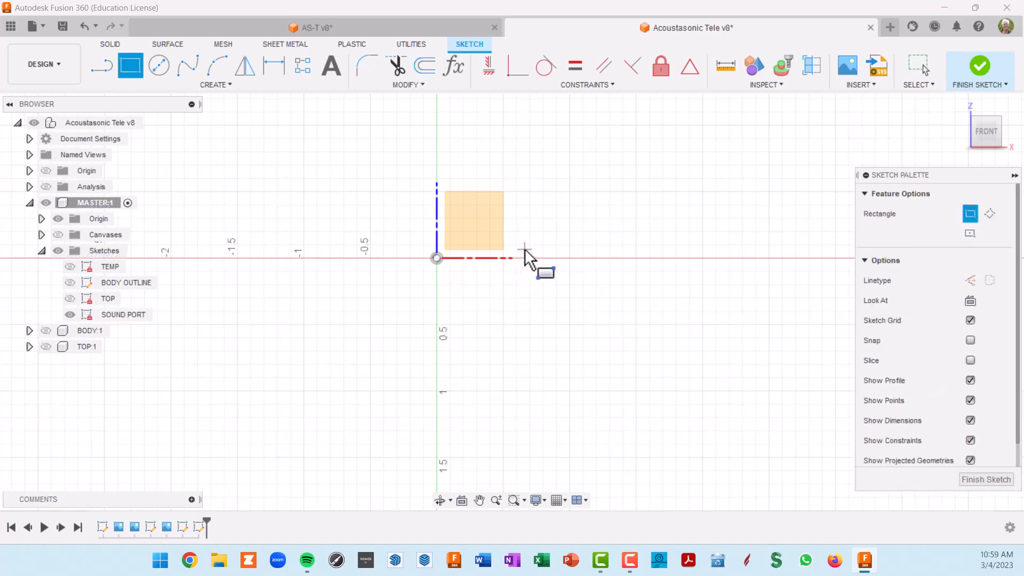
{"action": "left_click", "coordinate": [525, 247]}
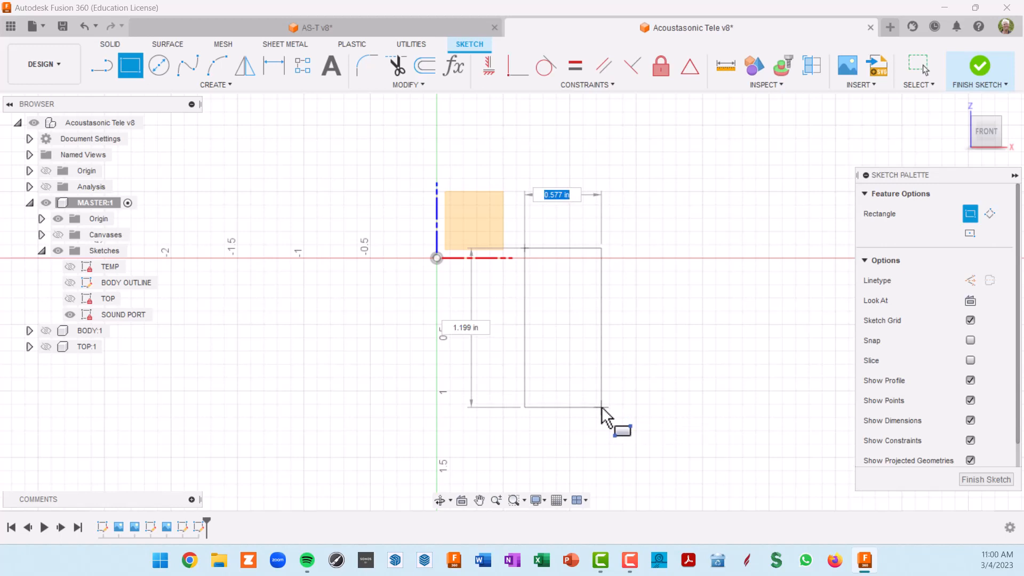
{"action": "type", "text": "soundPort"}
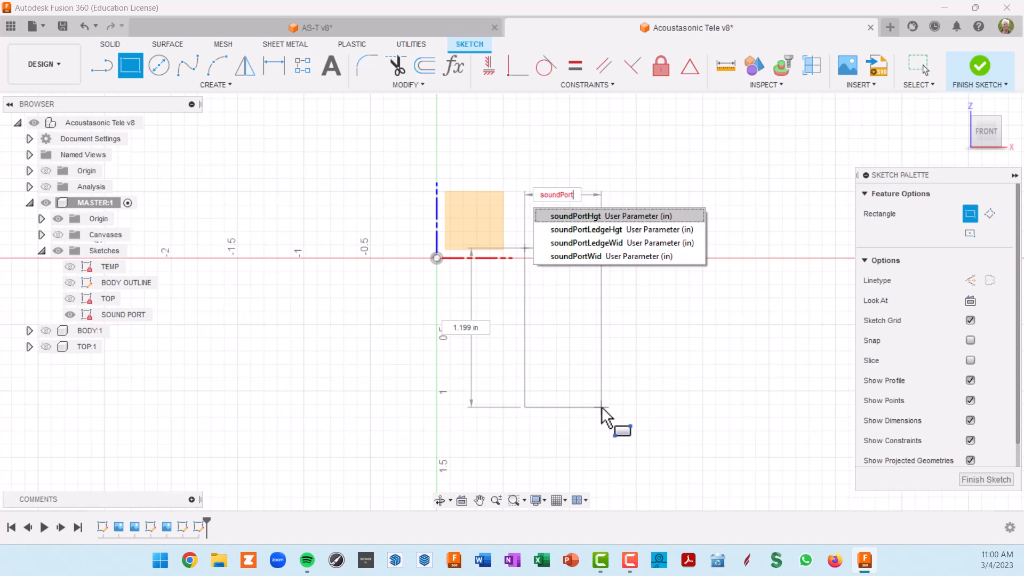
{"action": "left_click", "coordinate": [592, 257]}
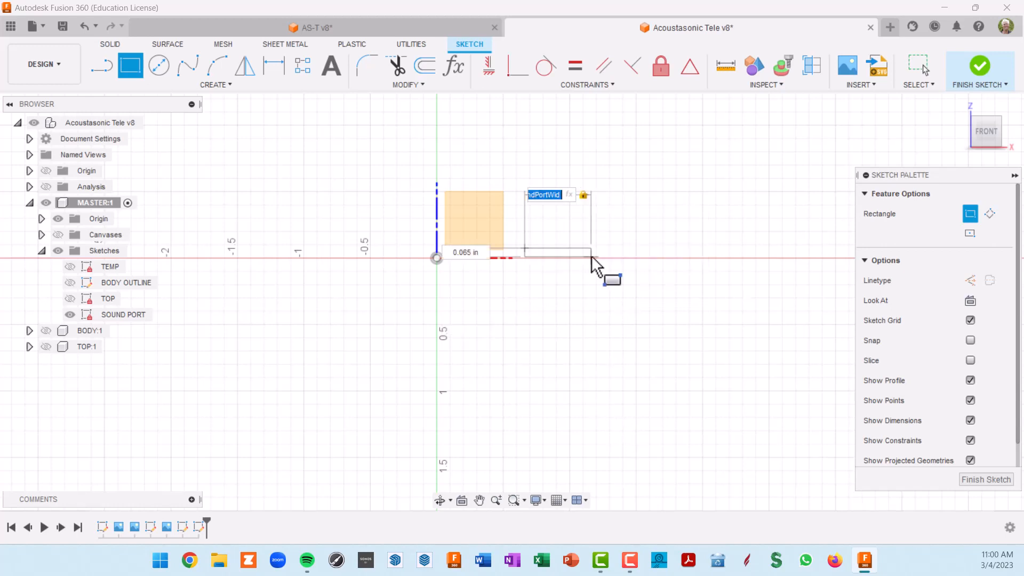
{"action": "key", "text": "Tab"}
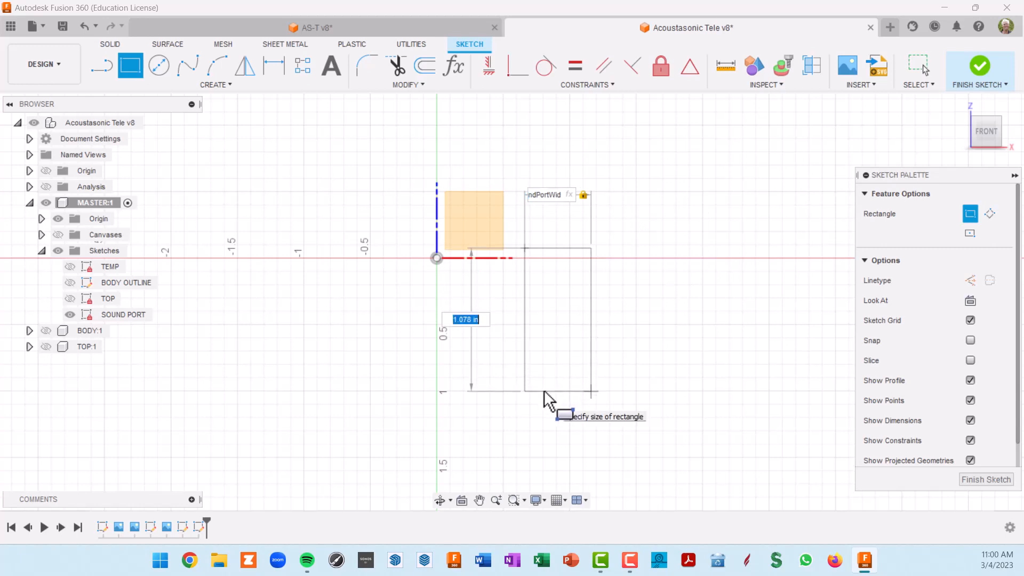
{"action": "type", "text": "soun"}
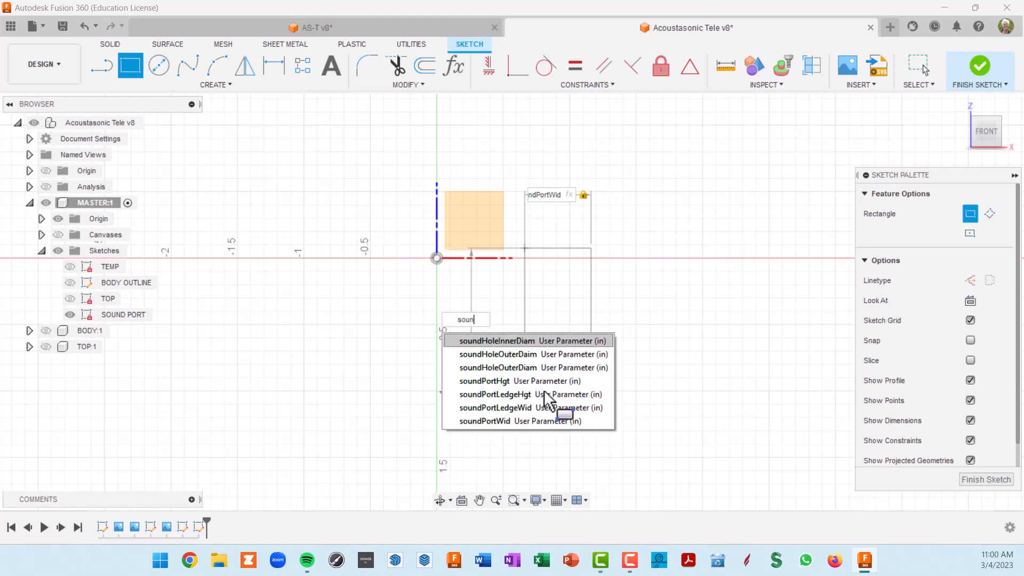
{"action": "type", "text": "dP"}
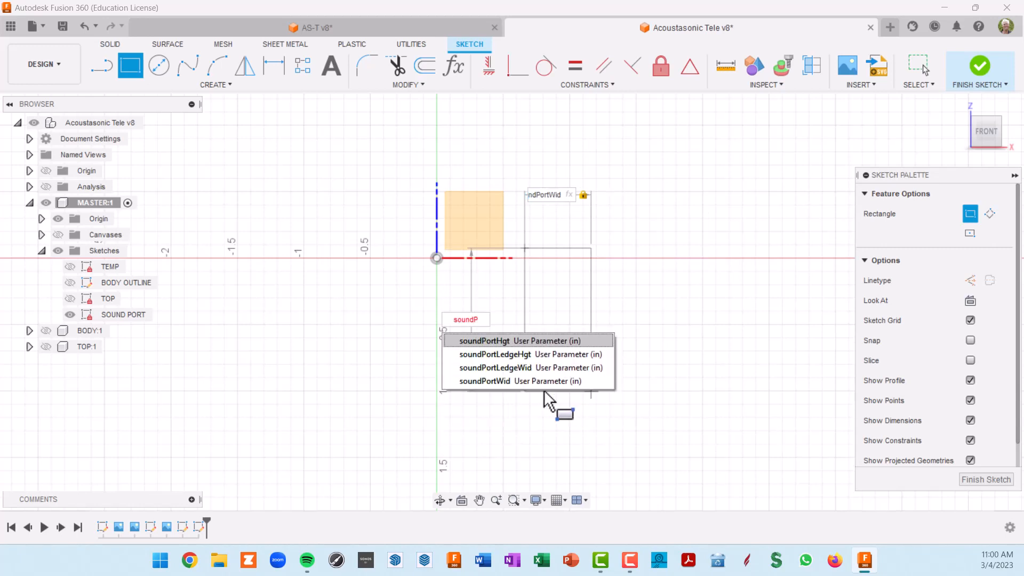
{"action": "left_click", "coordinate": [522, 342]}
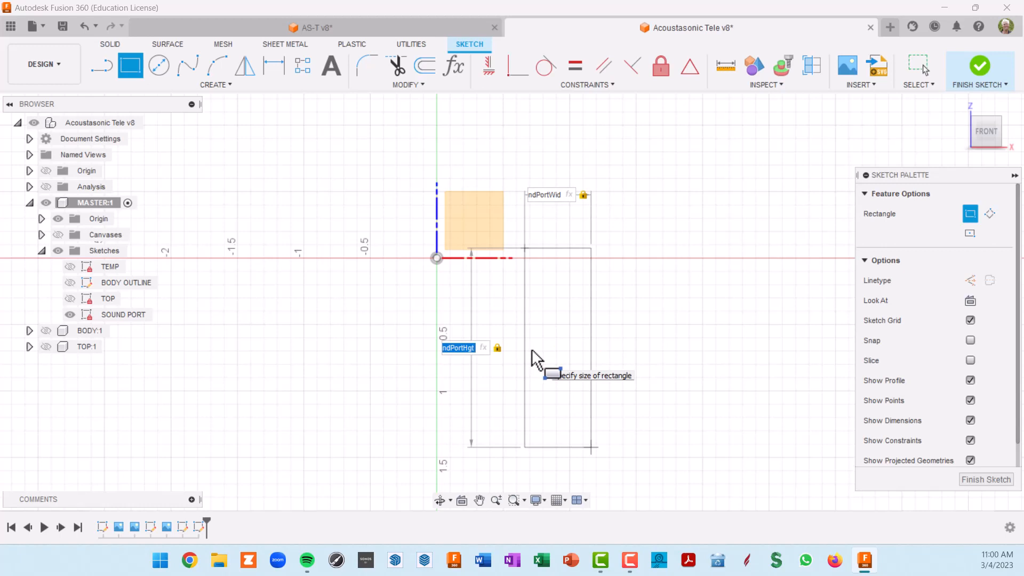
{"action": "key", "text": "Return"}
{"action": "left_click", "coordinate": [564, 341]}
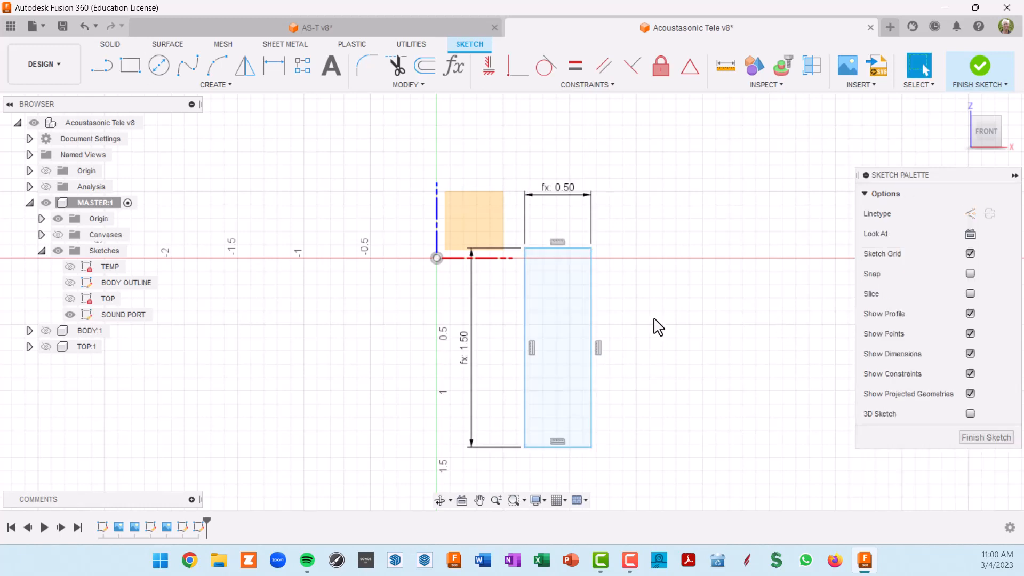
{"action": "left_click_drag", "start_coordinate": [468, 354], "coordinate": [623, 335]}
{"action": "left_click_drag", "start_coordinate": [574, 199], "coordinate": [576, 235]}
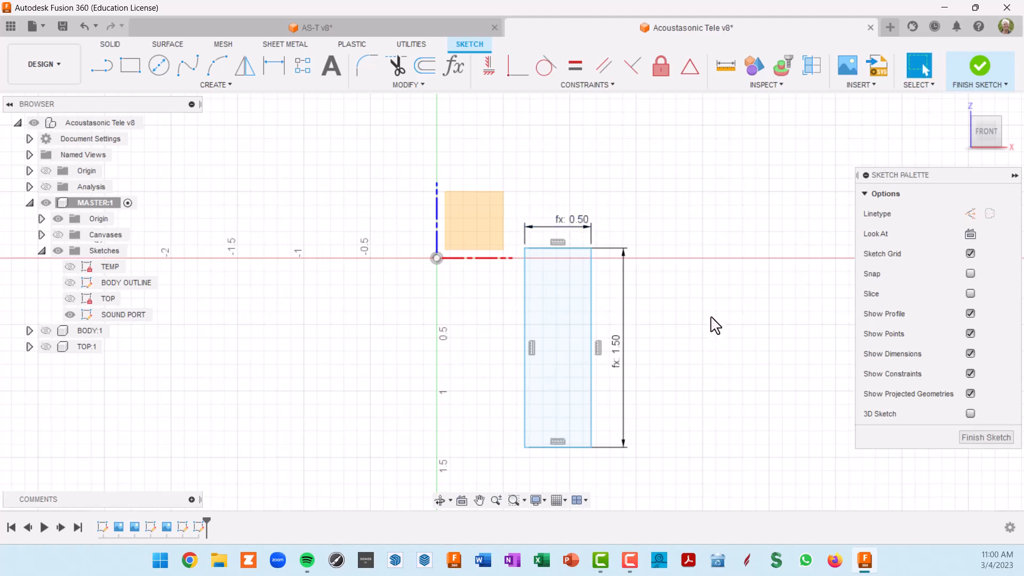
Step: Apply a Horizontal/Vertical constraint to align the rectangle's upper-left corner horizontally with the origin
{"action": "left_click", "coordinate": [489, 67]}
{"action": "scroll", "coordinate": [540, 254], "scroll_direction": "up", "scroll_amount": 3}
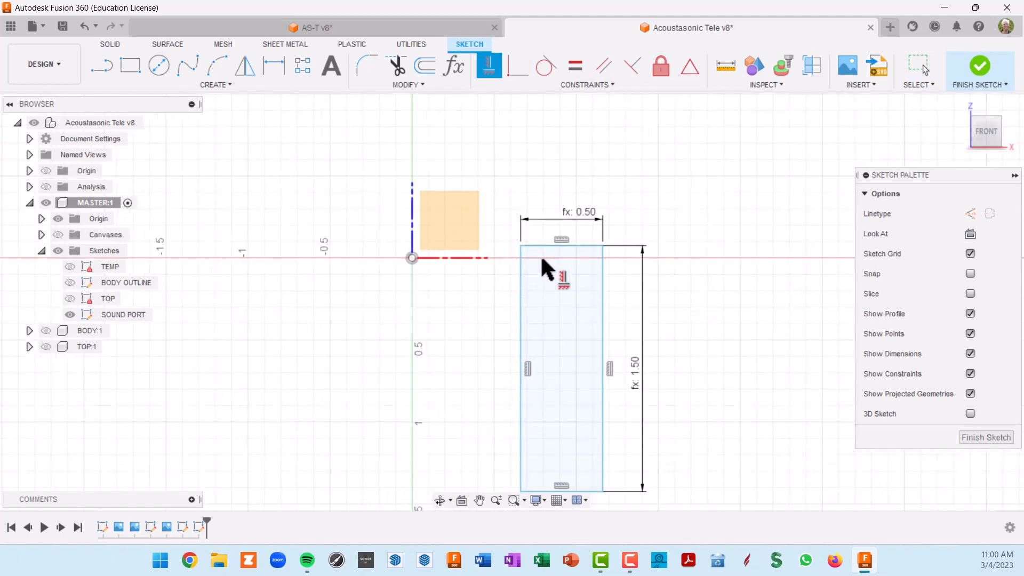
{"action": "left_click", "coordinate": [513, 241]}
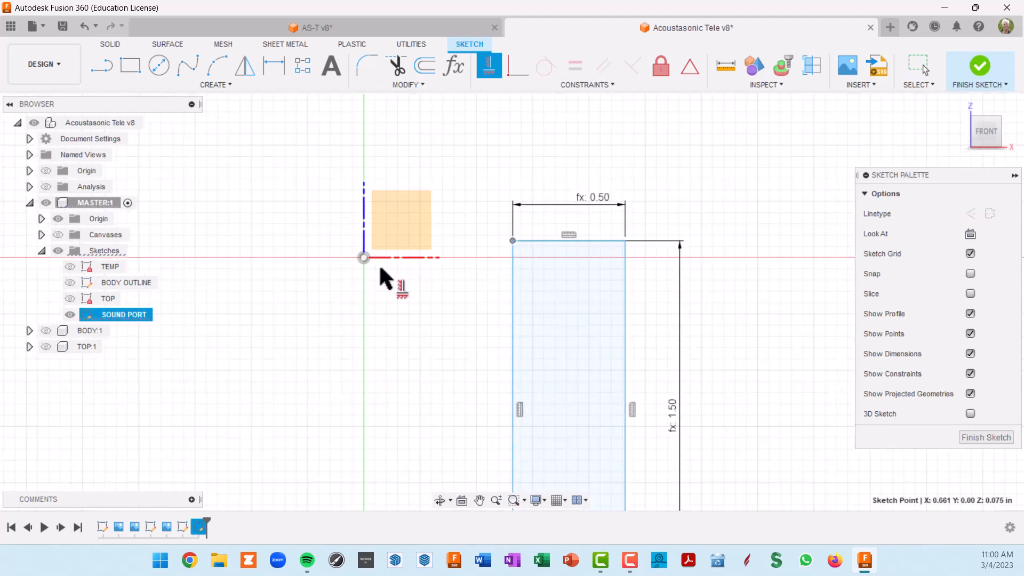
{"action": "left_click", "coordinate": [363, 254]}
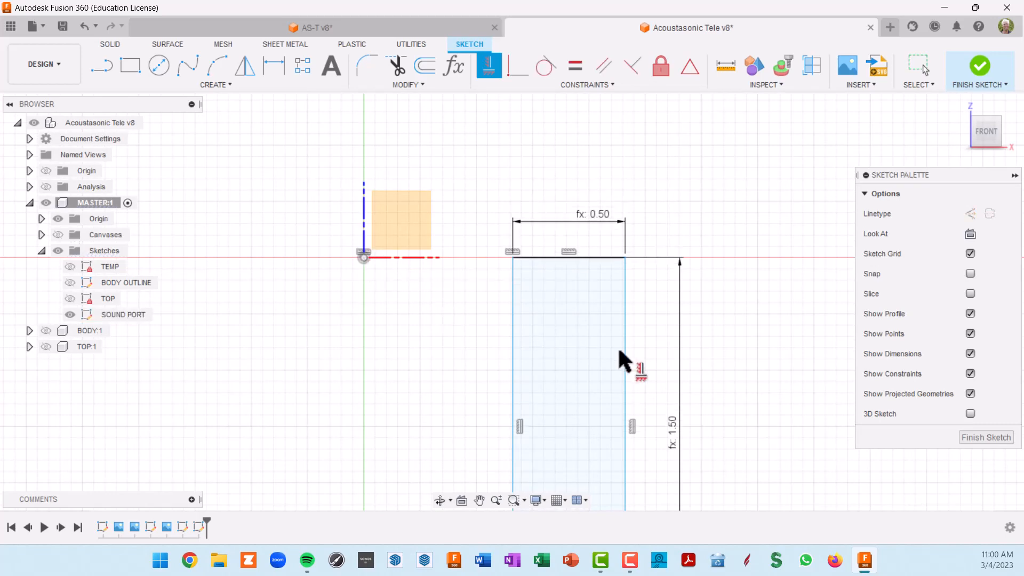
{"action": "scroll", "coordinate": [622, 356], "scroll_direction": "down", "scroll_amount": 3}
{"action": "middle_click_drag", "start_coordinate": [653, 358], "coordinate": [650, 230]}
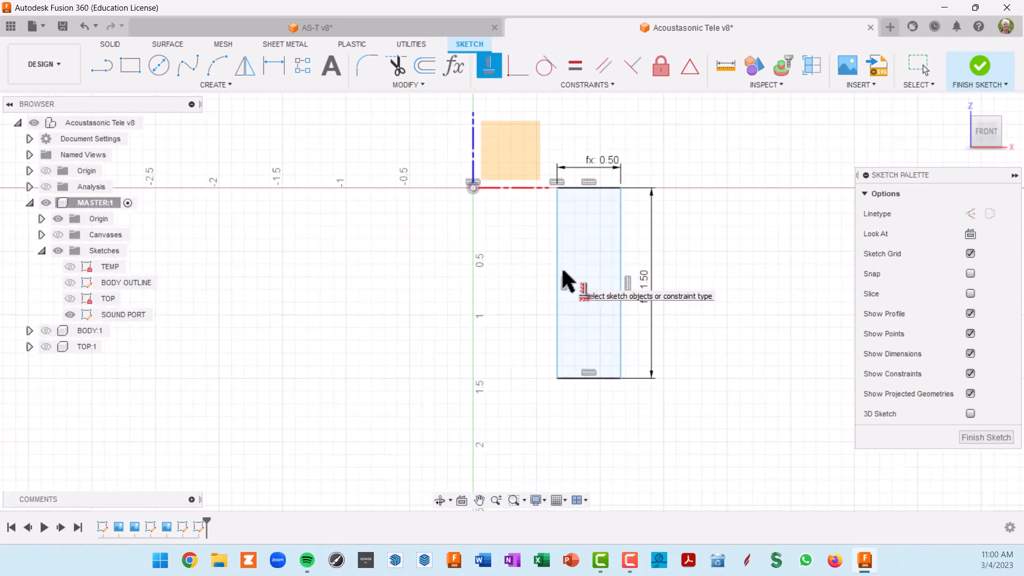
Step: Dimension the distance from the origin to the rectangle's left edge, setting it to soundHoleInnerDiam
{"action": "key", "text": "d"}
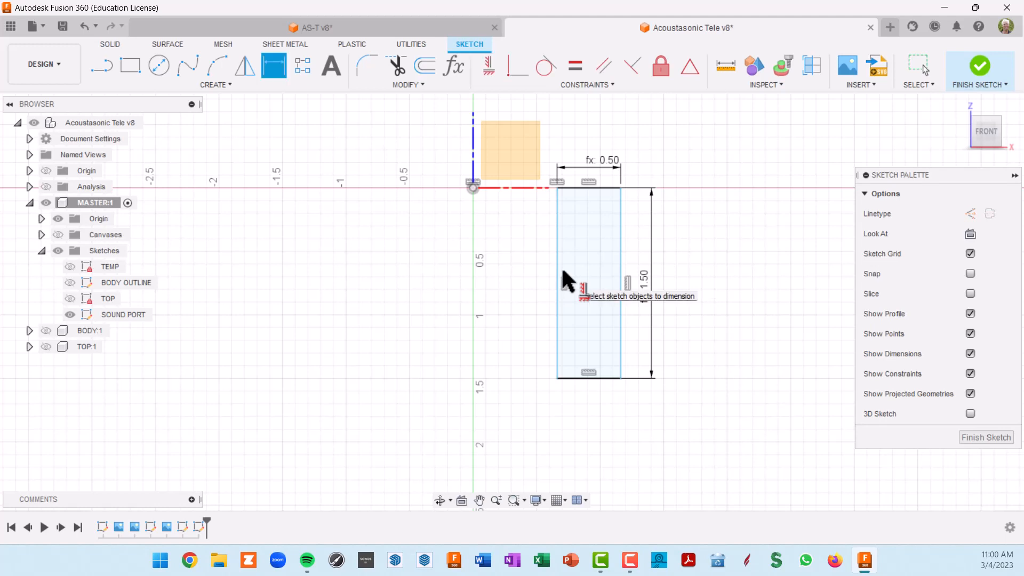
{"action": "left_click", "coordinate": [559, 263]}
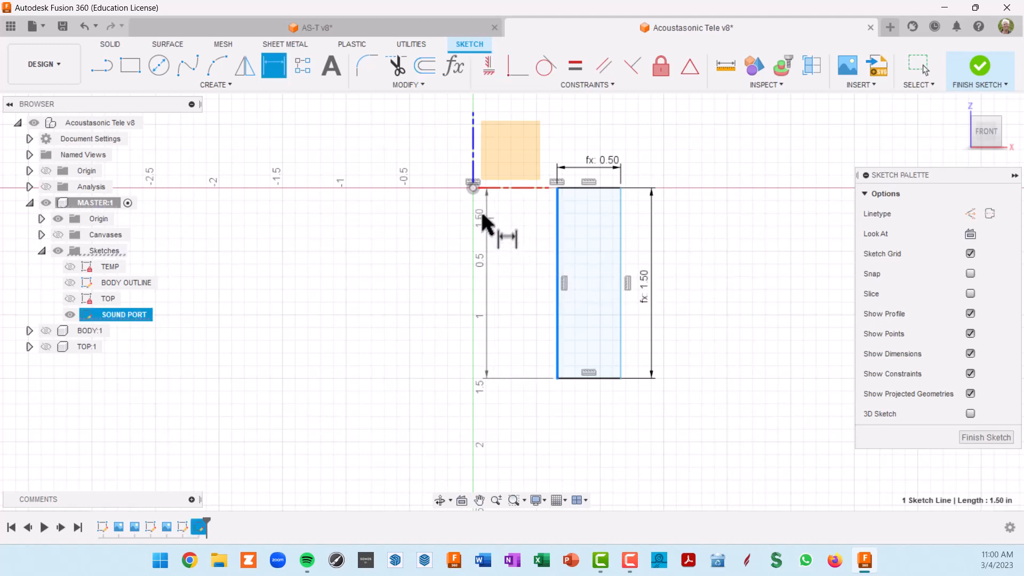
{"action": "left_click", "coordinate": [473, 188]}
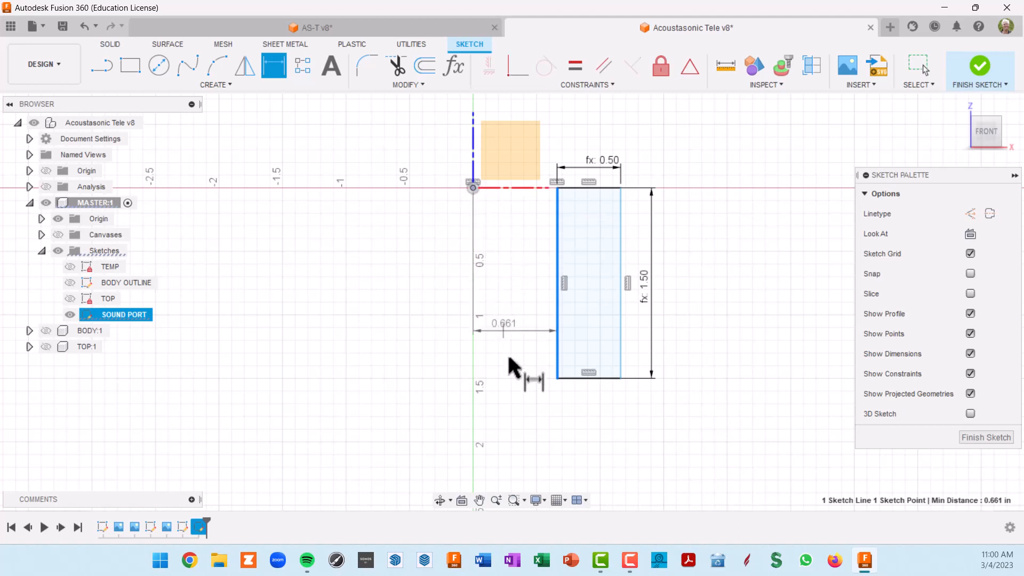
{"action": "left_click", "coordinate": [510, 406]}
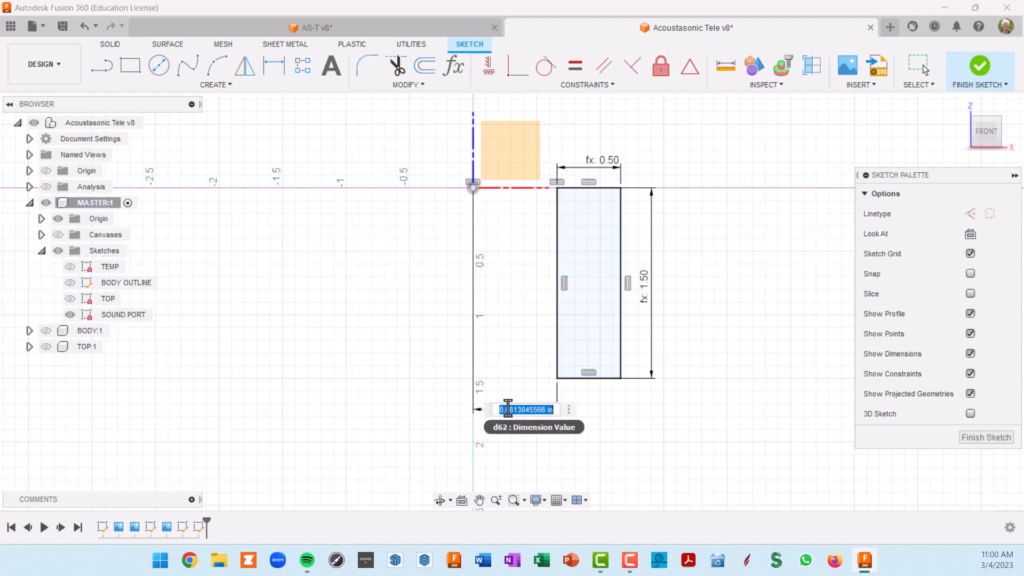
{"action": "type", "text": "sound"}
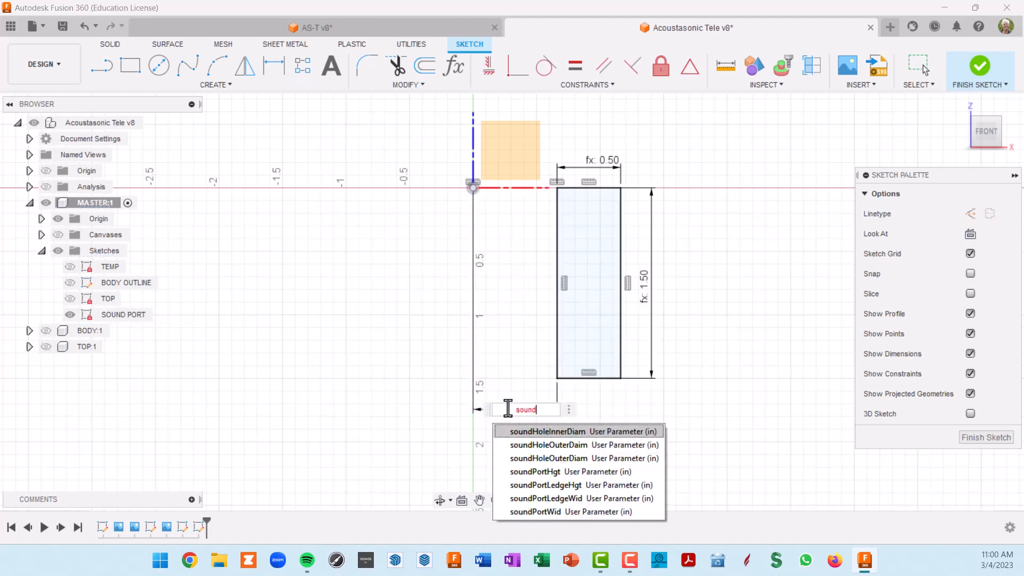
{"action": "key", "text": "Down"}
{"action": "key", "text": "Up"}
{"action": "key", "text": "Return"}
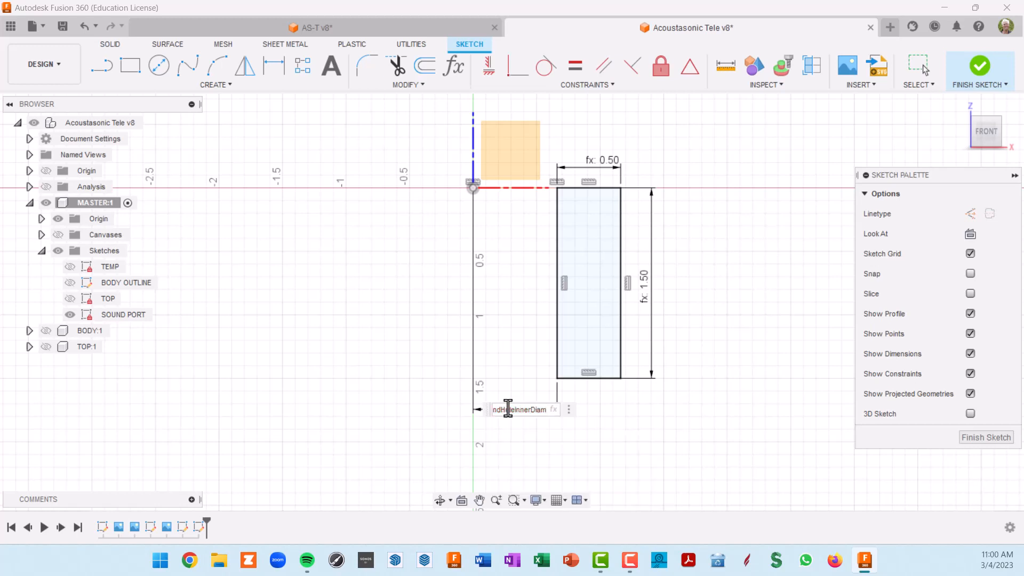
{"action": "key", "text": "Return"}
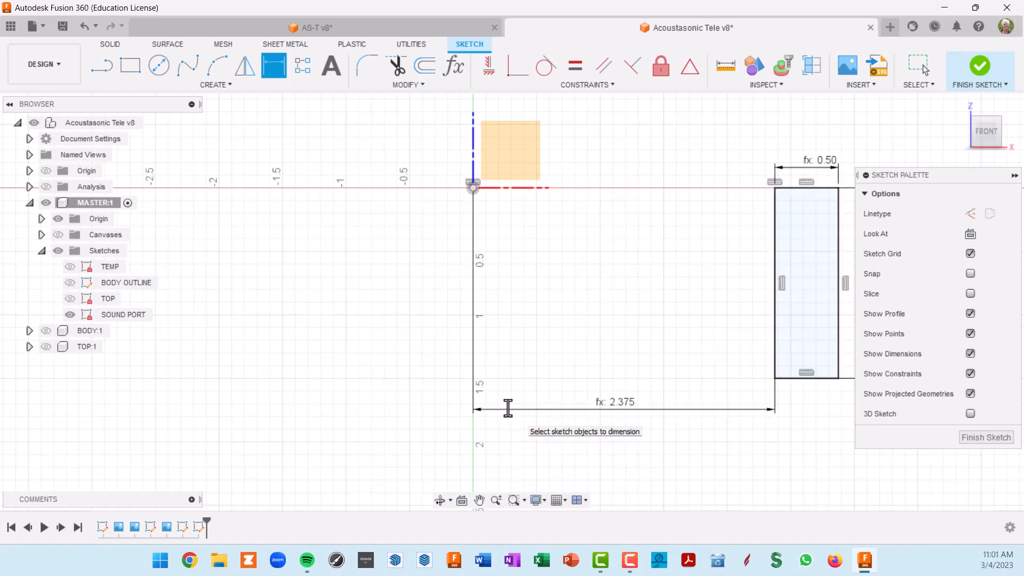
{"action": "scroll", "coordinate": [553, 384], "scroll_direction": "down", "scroll_amount": 3}
{"action": "middle_click_drag", "start_coordinate": [642, 377], "coordinate": [570, 307]}
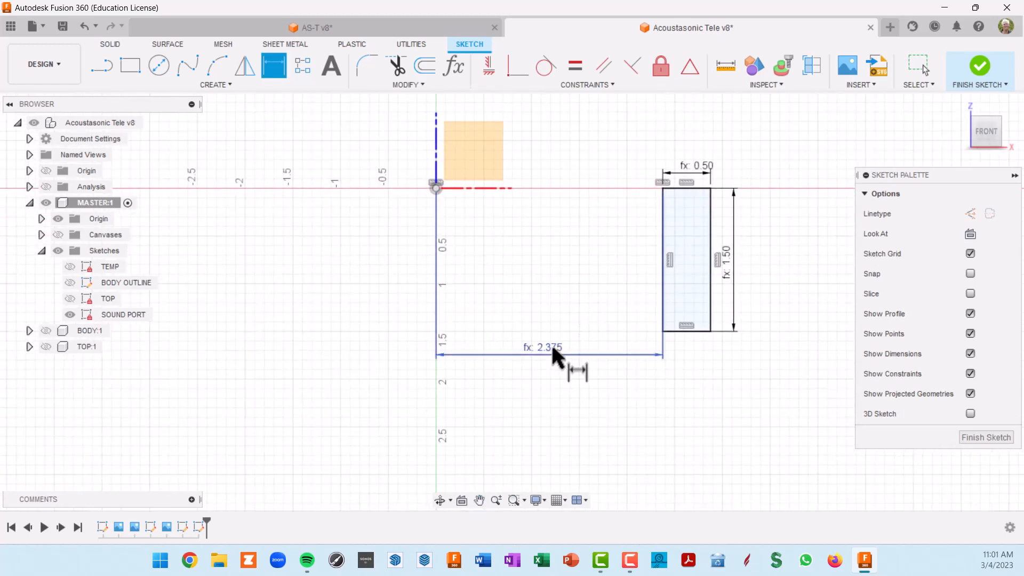
{"action": "scroll", "coordinate": [544, 382], "scroll_direction": "up", "scroll_amount": 1}
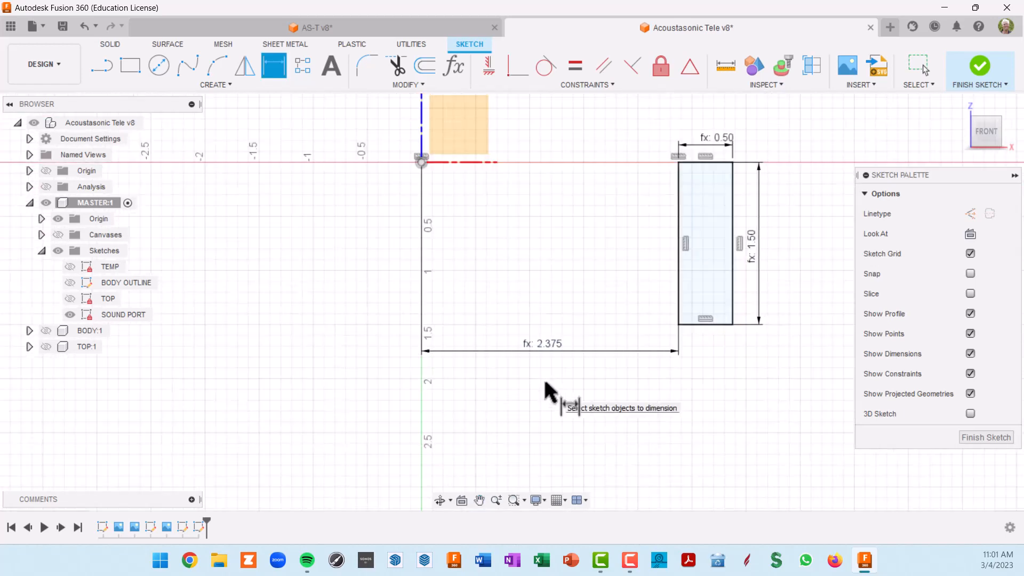
Step: Change the dimension from the origin to the rectangle's left edge to soundHoleInnerDiam/2
{"action": "double_click", "coordinate": [554, 352]}
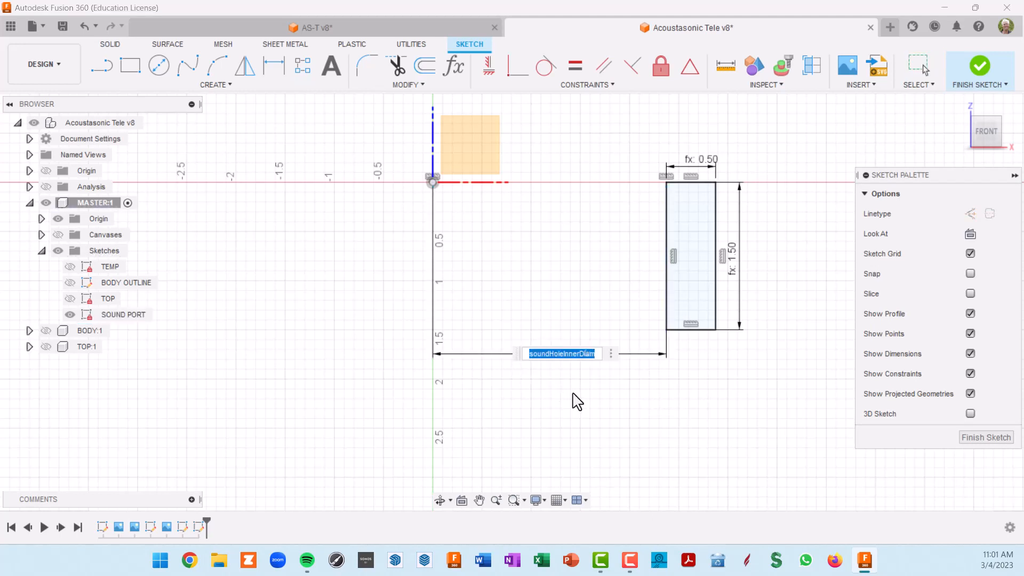
{"action": "key", "text": "Right"}
{"action": "type", "text": "/"}
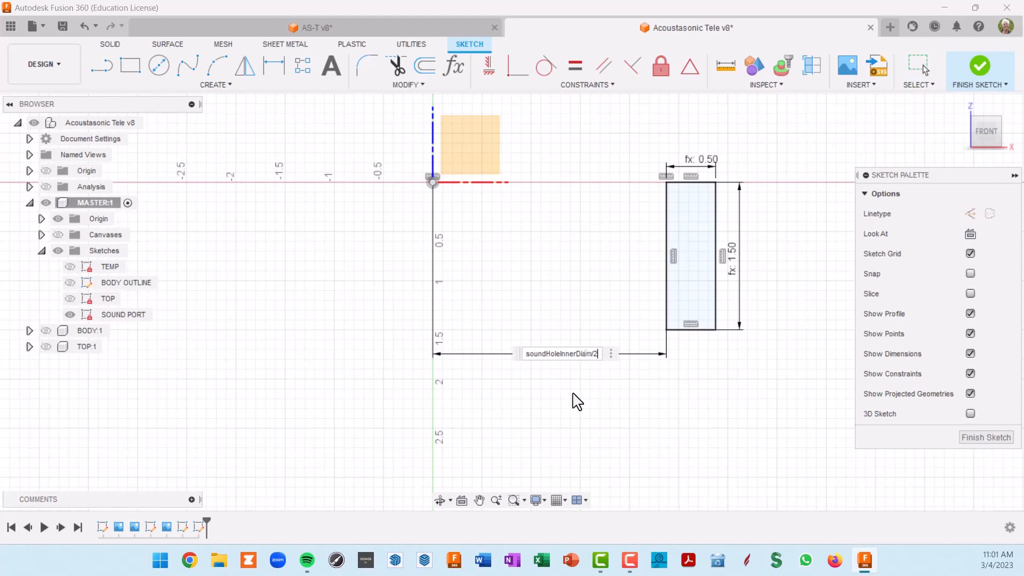
{"action": "key", "text": "Return"}
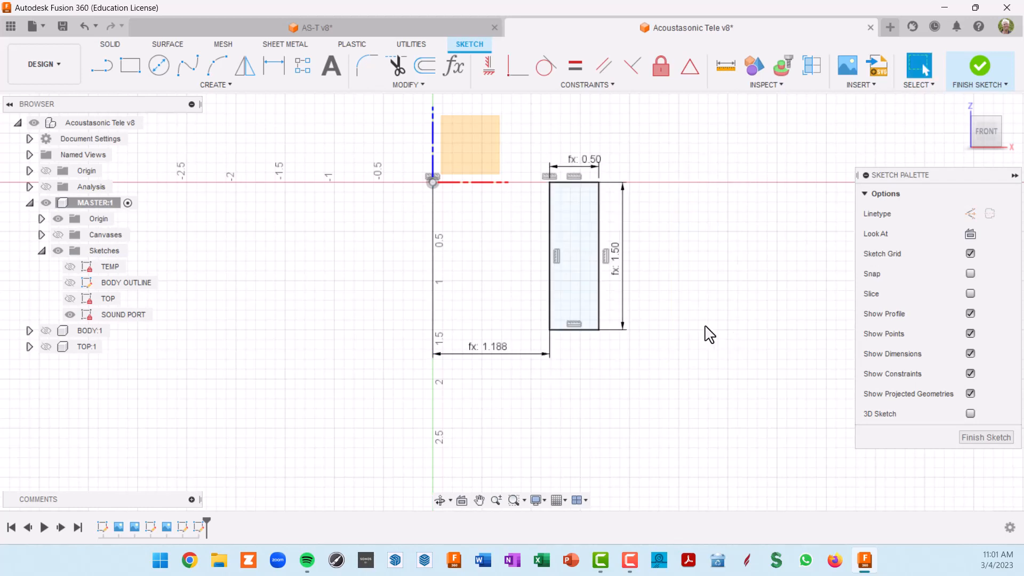
Step: Display the TOP sketch, examine how the port rectangle lines up with the sound hole circles, and hide TOP again
{"action": "middle_click_drag", "start_coordinate": [679, 275], "coordinate": [668, 288], "text": "shift"}
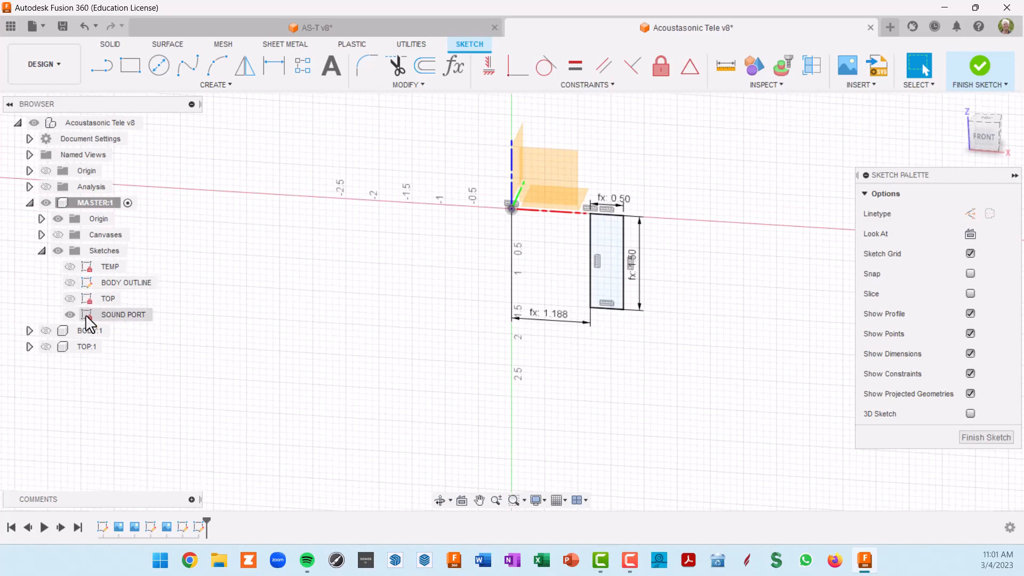
{"action": "left_click", "coordinate": [79, 300]}
{"action": "left_click", "coordinate": [70, 298]}
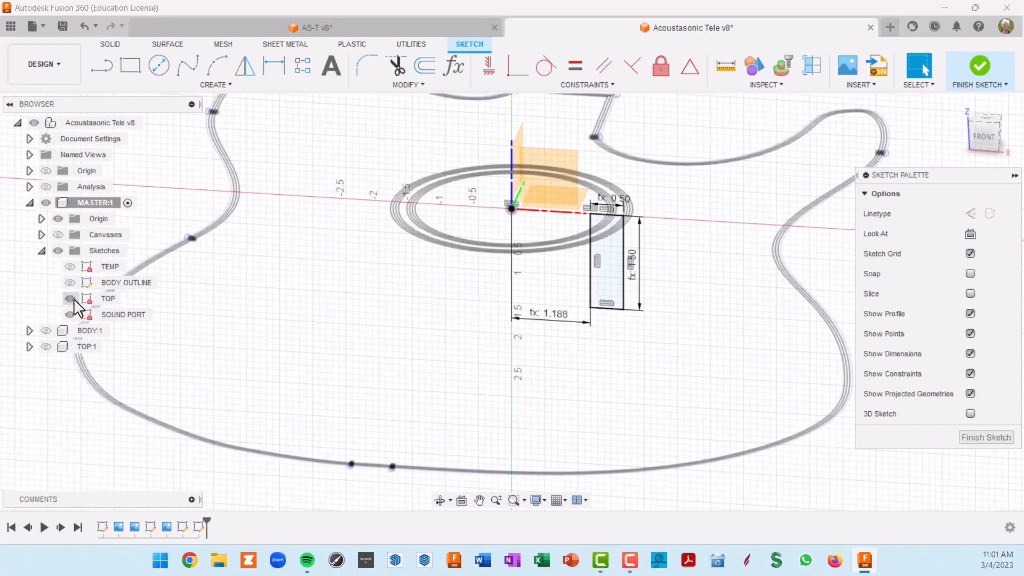
{"action": "scroll", "coordinate": [587, 267], "scroll_direction": "up", "scroll_amount": 5}
{"action": "scroll", "coordinate": [617, 244], "scroll_direction": "up", "scroll_amount": 2}
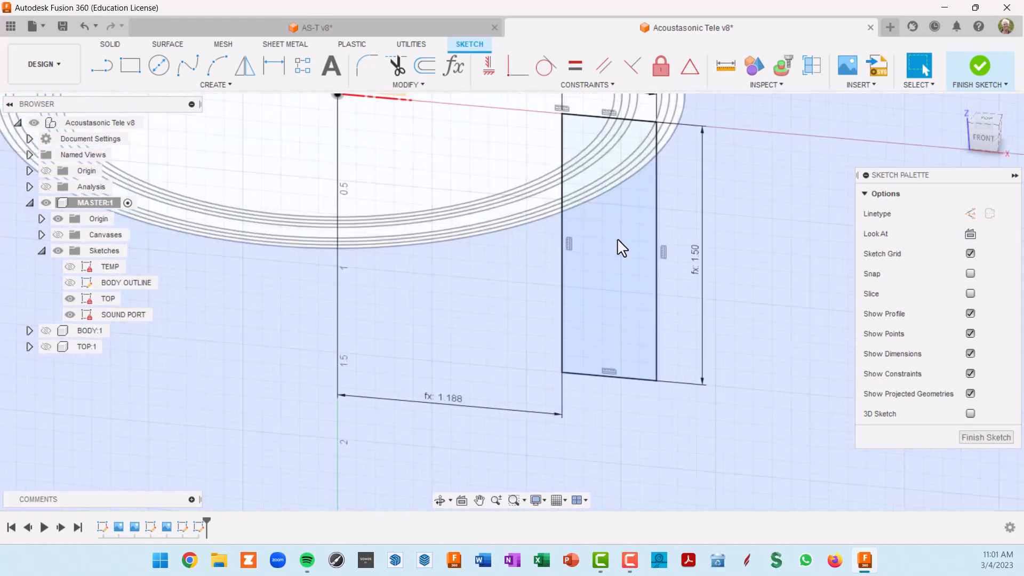
{"action": "mouse_move", "coordinate": [618, 244]}
{"action": "middle_mouse_down", "text": "shift"}
{"action": "mouse_move", "coordinate": [599, 222]}
{"action": "mouse_move", "coordinate": [647, 217]}
{"action": "mouse_move", "coordinate": [645, 229]}
{"action": "middle_mouse_up", "text": "shift"}
{"action": "scroll", "coordinate": [517, 187], "scroll_direction": "up", "scroll_amount": 5}
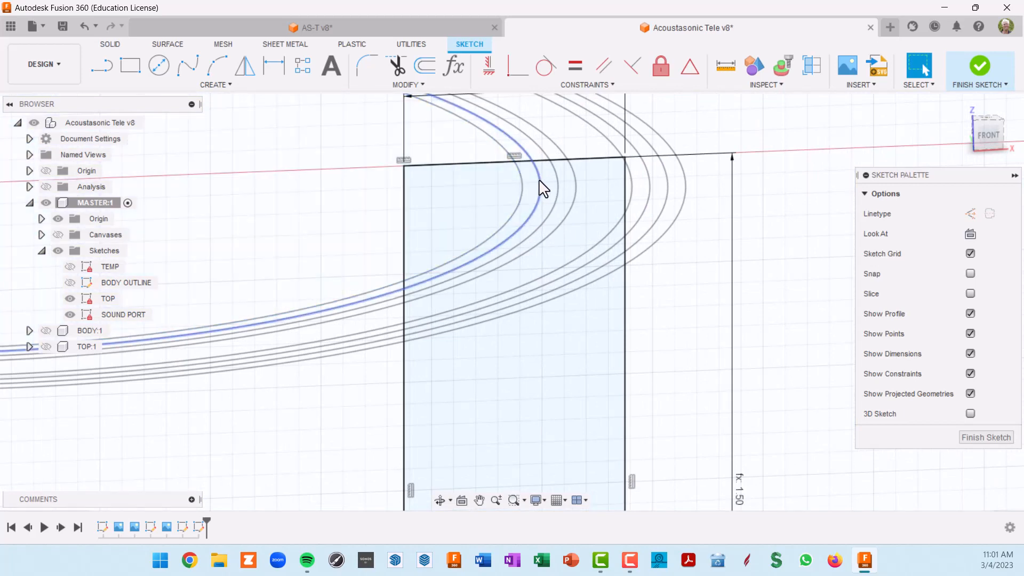
{"action": "scroll", "coordinate": [565, 192], "scroll_direction": "down", "scroll_amount": 3}
{"action": "mouse_move", "coordinate": [560, 201]}
{"action": "middle_mouse_down", "text": "shift"}
{"action": "mouse_move", "coordinate": [652, 244]}
{"action": "mouse_move", "coordinate": [639, 226]}
{"action": "mouse_move", "coordinate": [673, 203]}
{"action": "middle_mouse_up", "text": "shift"}
{"action": "scroll", "coordinate": [655, 227], "scroll_direction": "down", "scroll_amount": 3}
{"action": "scroll", "coordinate": [669, 207], "scroll_direction": "up", "scroll_amount": 3}
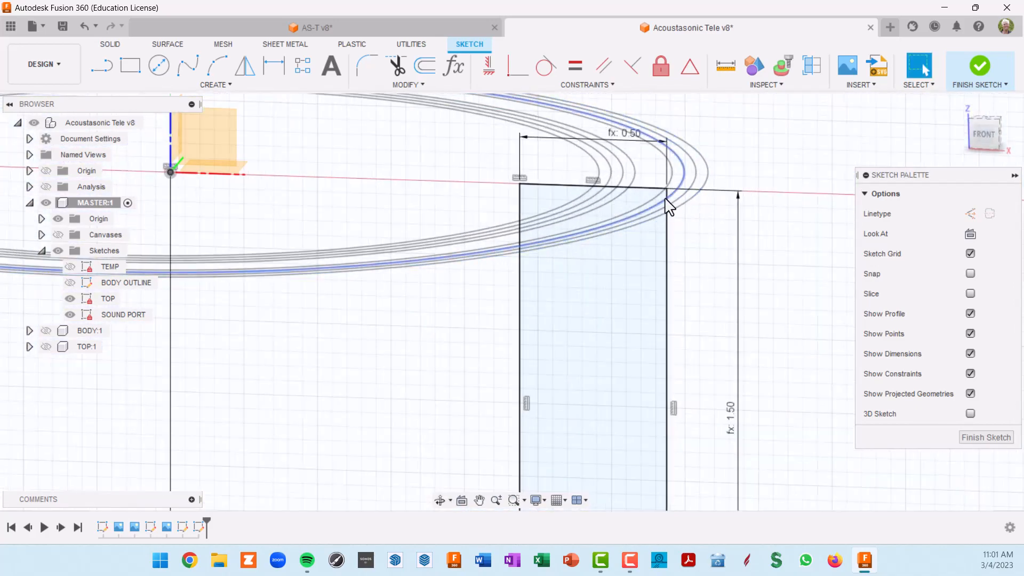
{"action": "scroll", "coordinate": [688, 197], "scroll_direction": "up", "scroll_amount": 2}
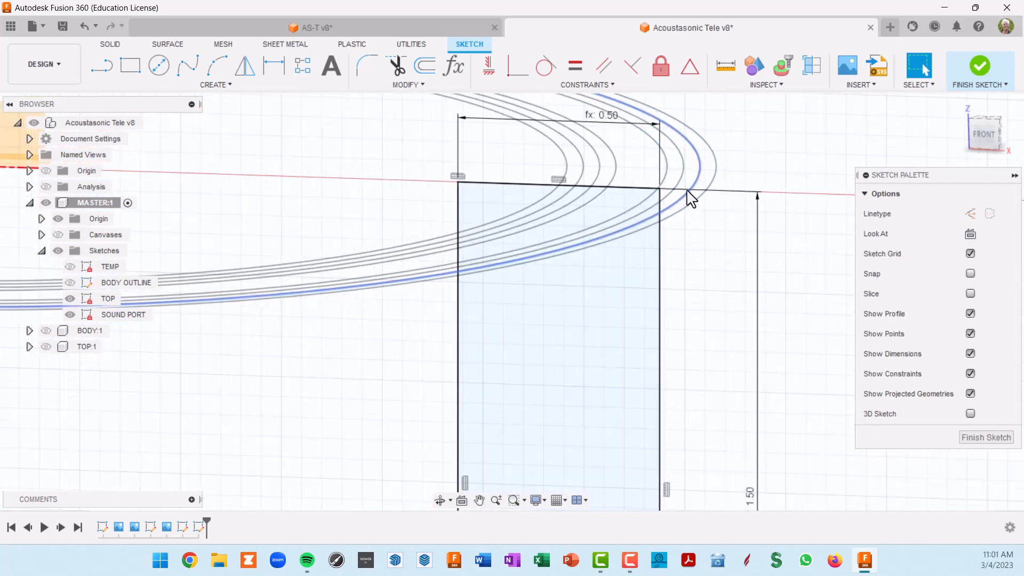
{"action": "left_click", "coordinate": [749, 167]}
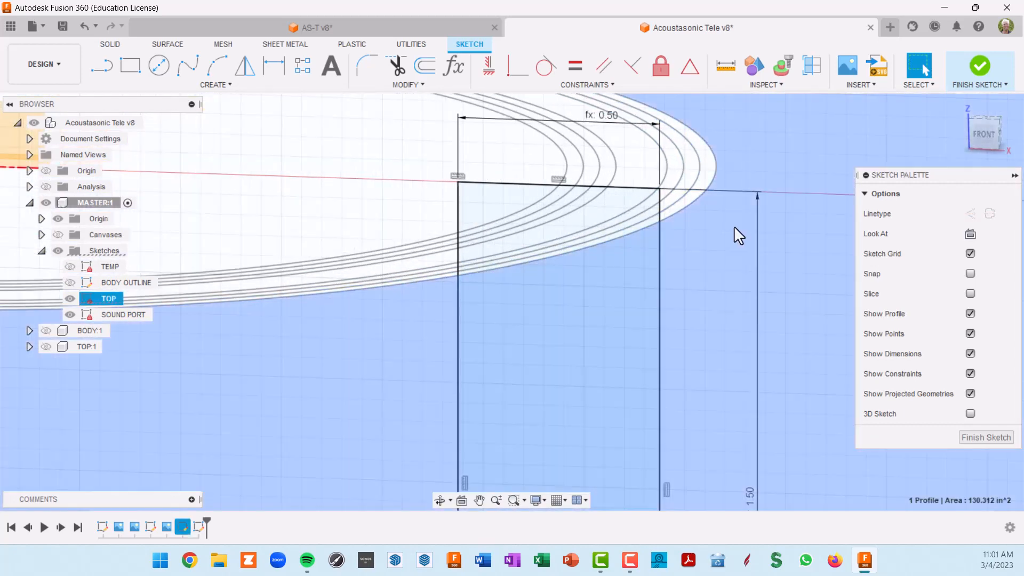
{"action": "scroll", "coordinate": [733, 227], "scroll_direction": "down", "scroll_amount": 3}
{"action": "middle_click_drag", "start_coordinate": [712, 235], "coordinate": [708, 237], "text": "shift"}
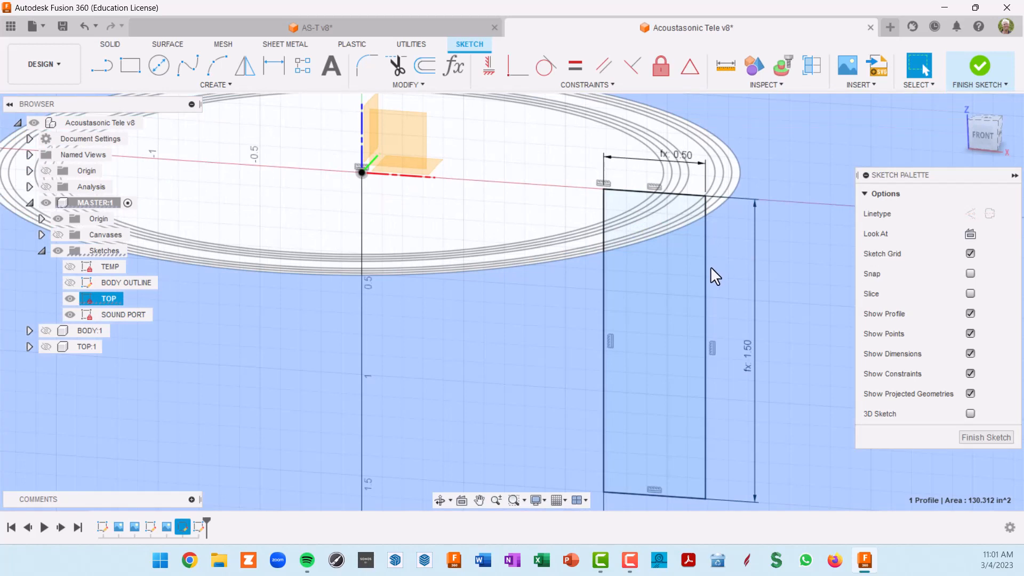
{"action": "scroll", "coordinate": [710, 267], "scroll_direction": "down", "scroll_amount": 2}
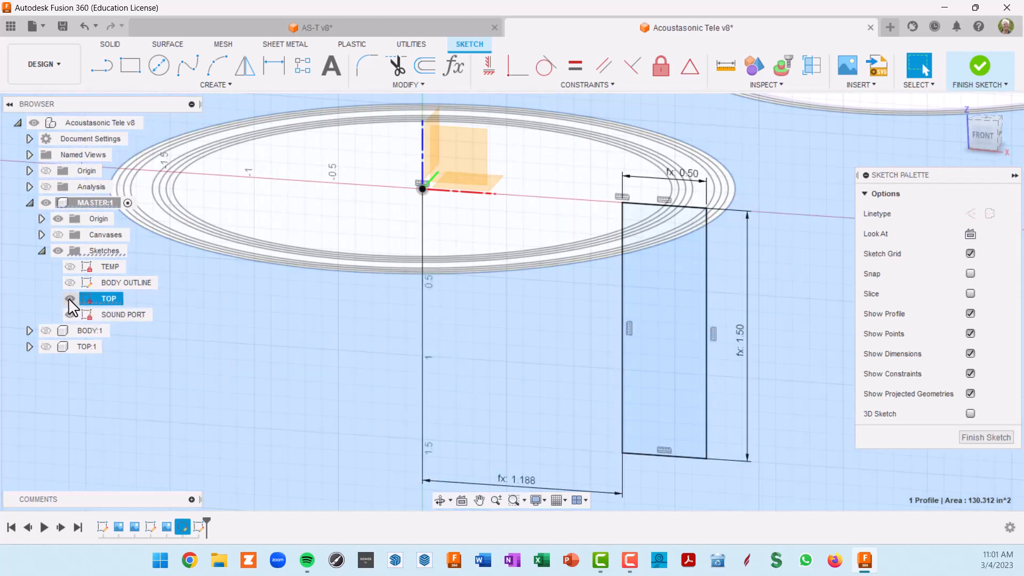
{"action": "left_click", "coordinate": [70, 298]}
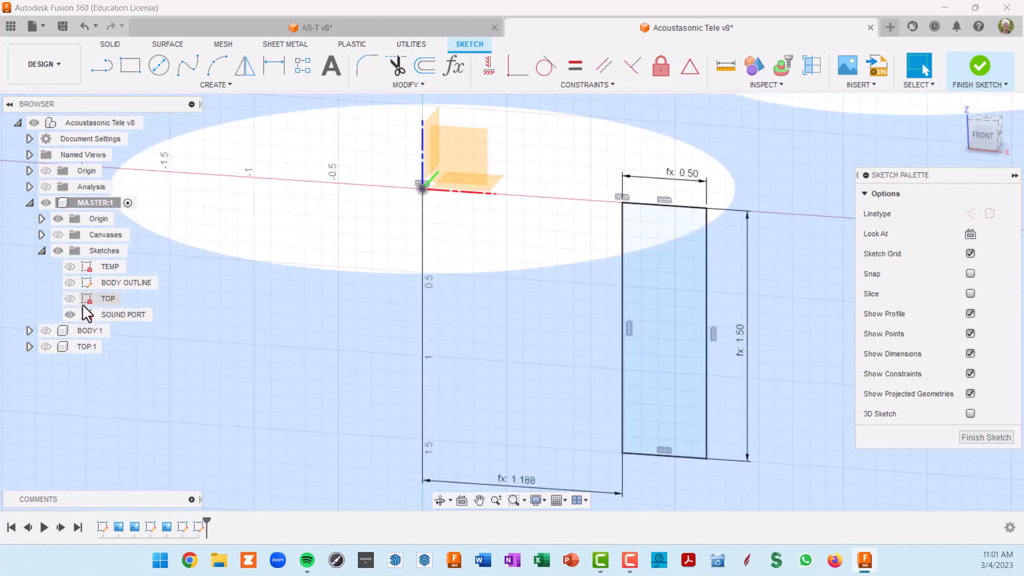
{"action": "left_click", "coordinate": [981, 136]}
{"action": "scroll", "coordinate": [737, 279], "scroll_direction": "down", "scroll_amount": 2}
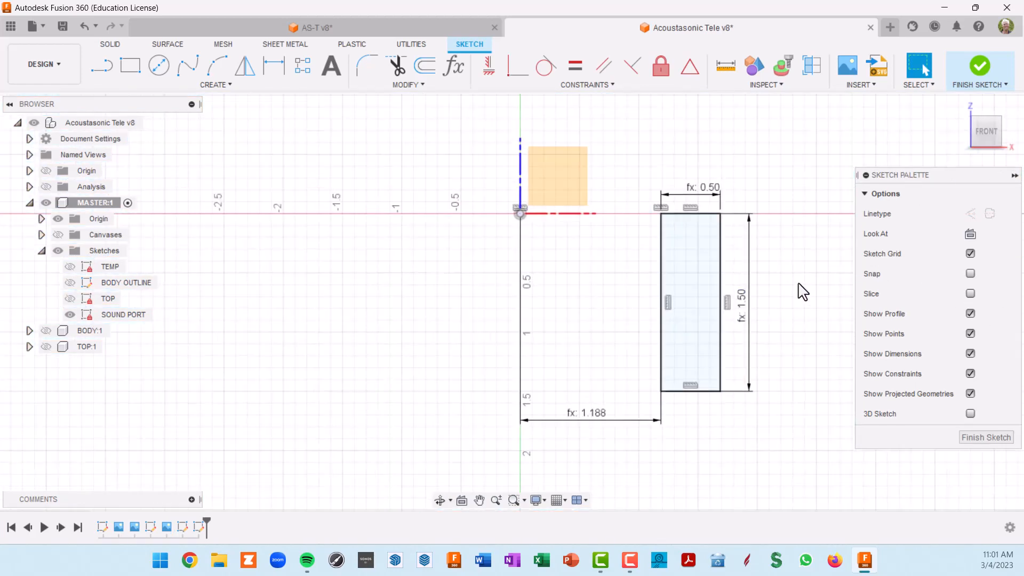
{"action": "mouse_move", "coordinate": [798, 290]}
{"action": "middle_mouse_down"}
{"action": "mouse_move", "coordinate": [727, 299]}
{"action": "mouse_move", "coordinate": [726, 309]}
{"action": "middle_mouse_up"}
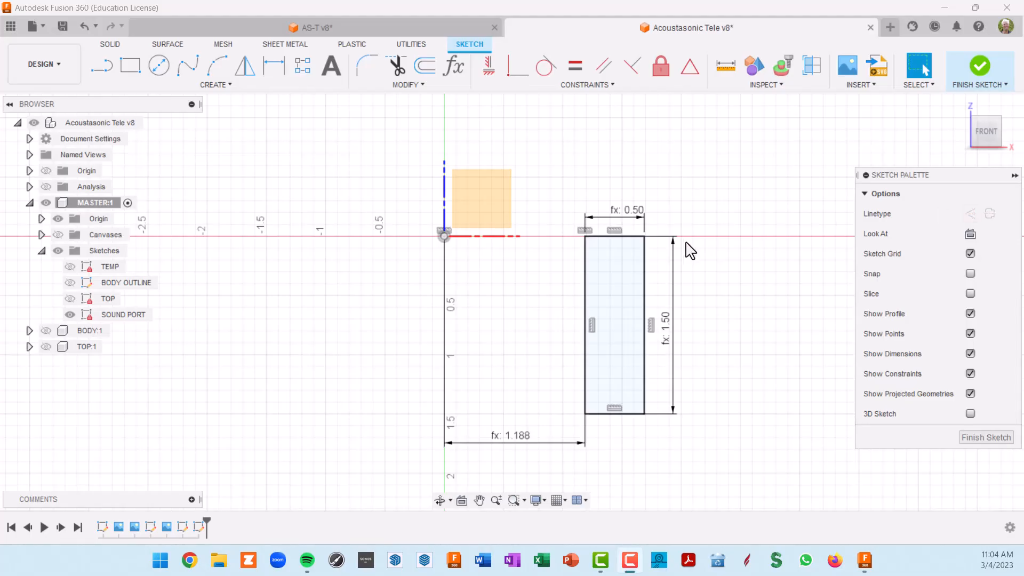
Step: Draw a vertical line topDepth long straight down from the rectangle's top edge, inside the rectangle
{"action": "scroll", "coordinate": [624, 247], "scroll_direction": "up", "scroll_amount": 4}
{"action": "middle_click_drag", "start_coordinate": [691, 229], "coordinate": [684, 216]}
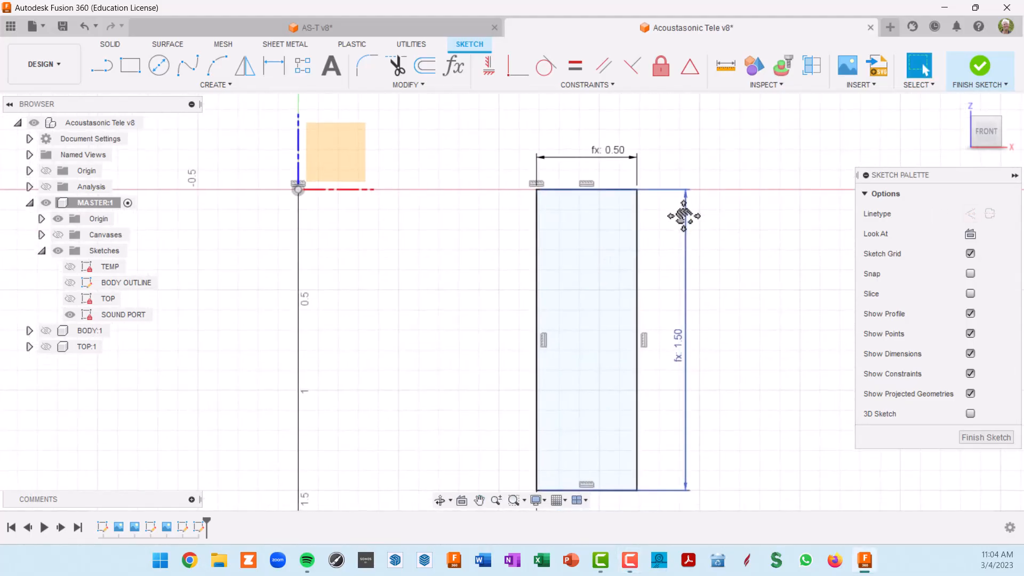
{"action": "scroll", "coordinate": [684, 216], "scroll_direction": "down", "scroll_amount": 3}
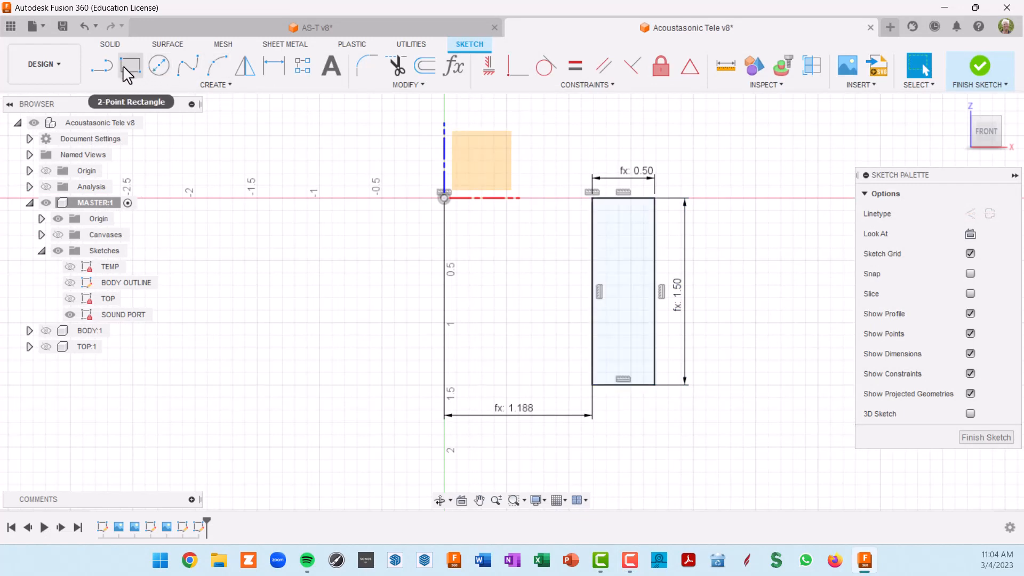
{"action": "left_click", "coordinate": [102, 66]}
{"action": "scroll", "coordinate": [566, 211], "scroll_direction": "up", "scroll_amount": 3}
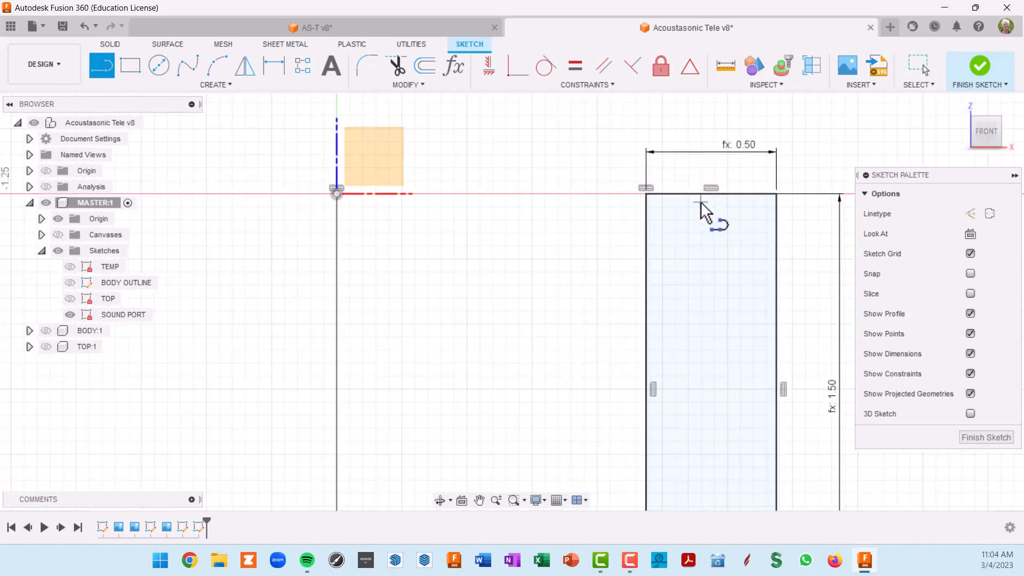
{"action": "left_click", "coordinate": [738, 195]}
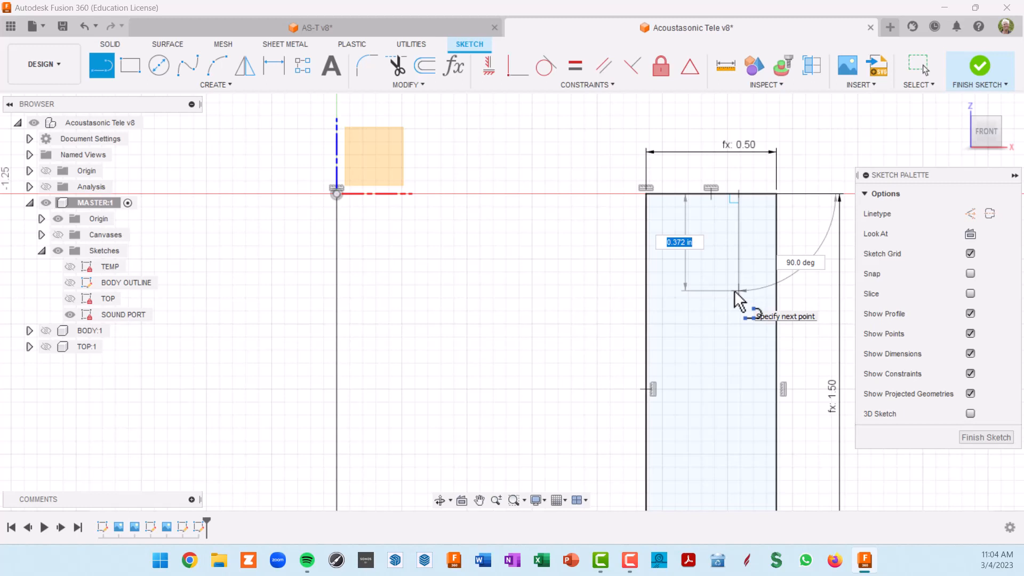
{"action": "type", "text": "to"}
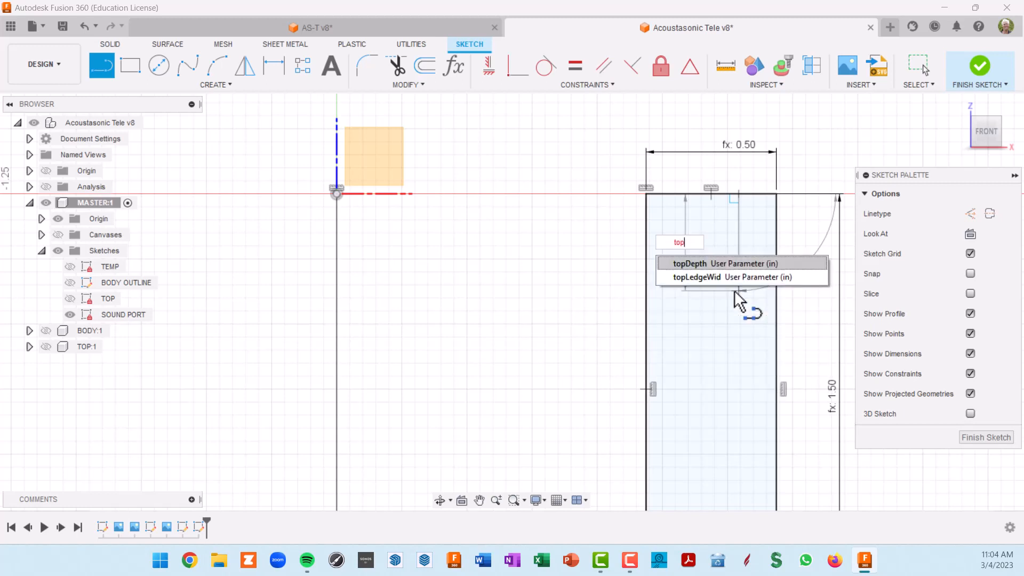
{"action": "type", "text": "p"}
{"action": "key", "text": "Tab"}
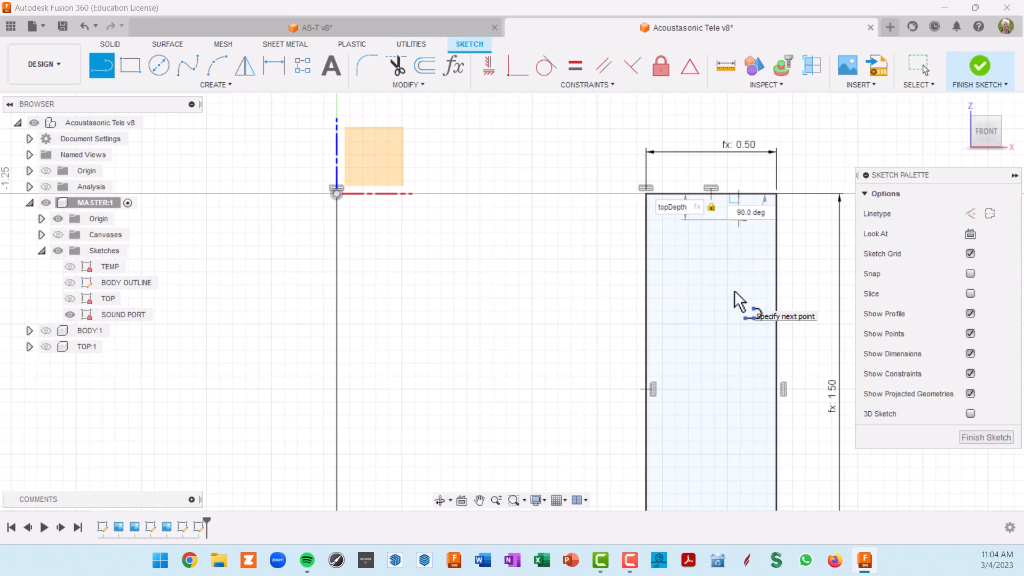
{"action": "key", "text": "Return"}
{"action": "key", "text": "Escape"}
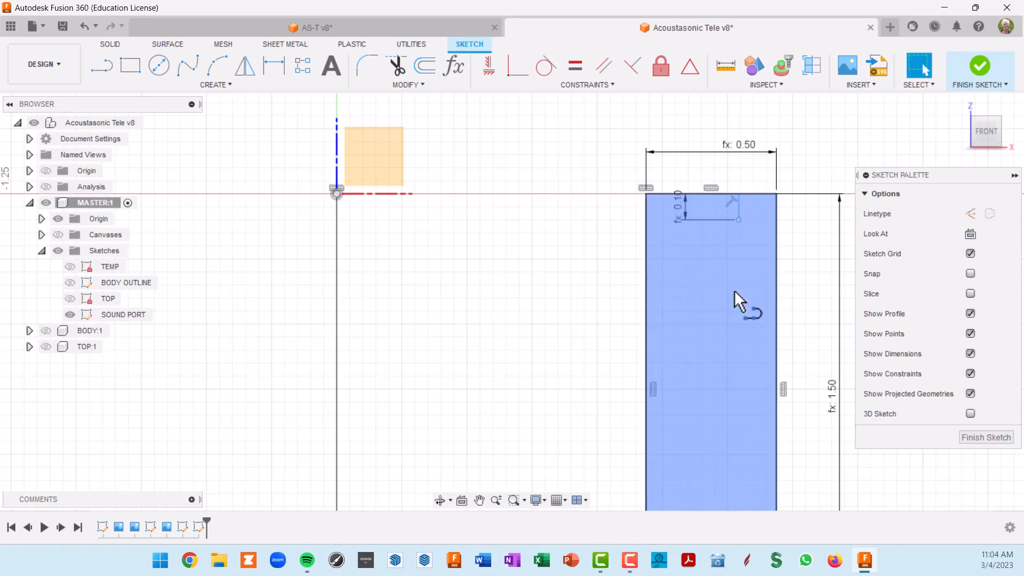
Step: Reposition the short line's topDepth dimension to just outside the rectangle's right edge
{"action": "scroll", "coordinate": [739, 245], "scroll_direction": "down", "scroll_amount": 2}
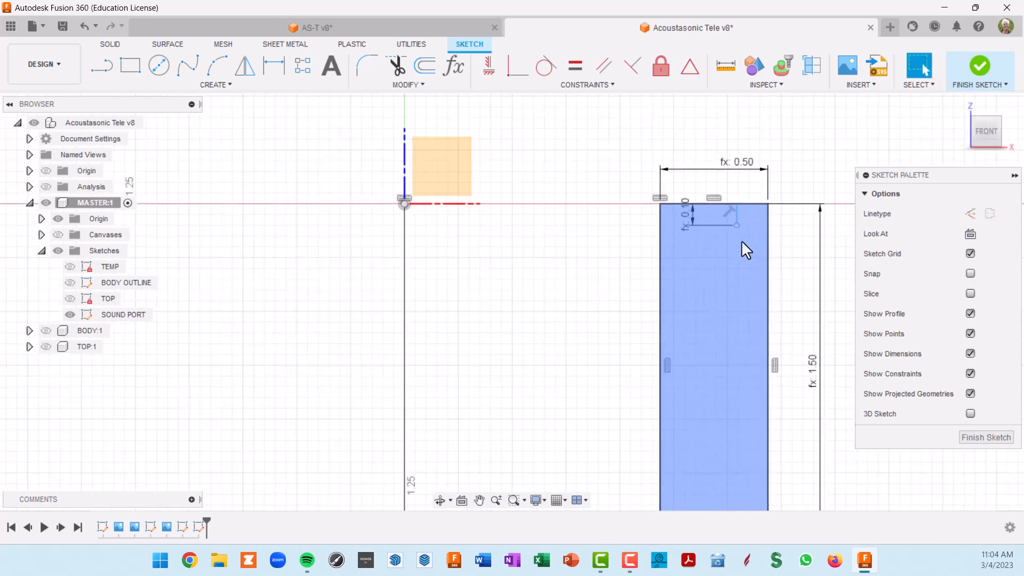
{"action": "scroll", "coordinate": [742, 240], "scroll_direction": "up", "scroll_amount": 2}
{"action": "scroll", "coordinate": [731, 243], "scroll_direction": "up", "scroll_amount": 3}
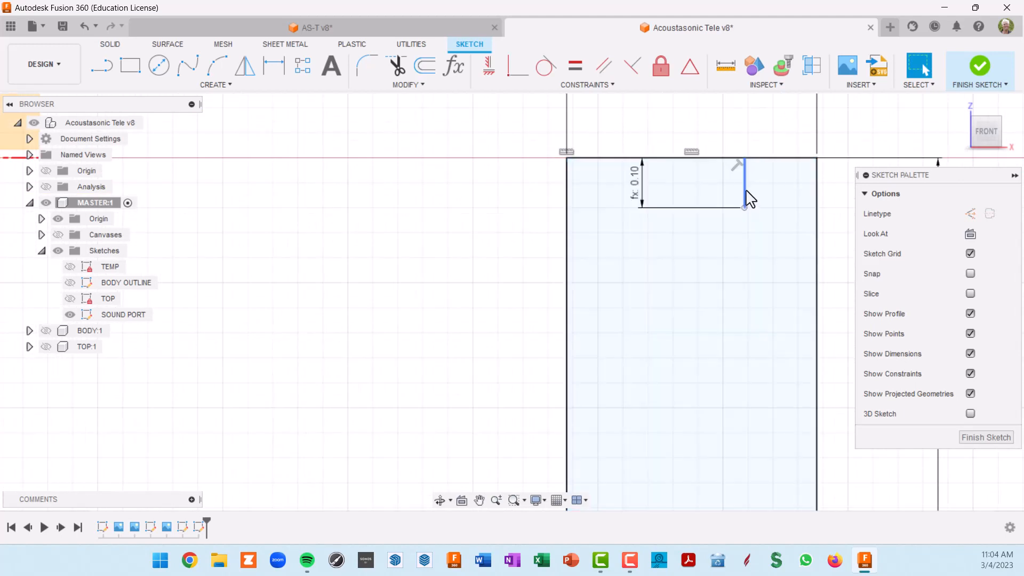
{"action": "mouse_move", "coordinate": [644, 197]}
{"action": "left_mouse_down"}
{"action": "mouse_move", "coordinate": [850, 206]}
{"action": "mouse_move", "coordinate": [843, 201]}
{"action": "left_mouse_up"}
{"action": "scroll", "coordinate": [830, 267], "scroll_direction": "down", "scroll_amount": 2}
{"action": "scroll", "coordinate": [826, 260], "scroll_direction": "down", "scroll_amount": 2}
{"action": "middle_click_drag", "start_coordinate": [753, 264], "coordinate": [631, 248]}
{"action": "scroll", "coordinate": [676, 252], "scroll_direction": "up", "scroll_amount": 1}
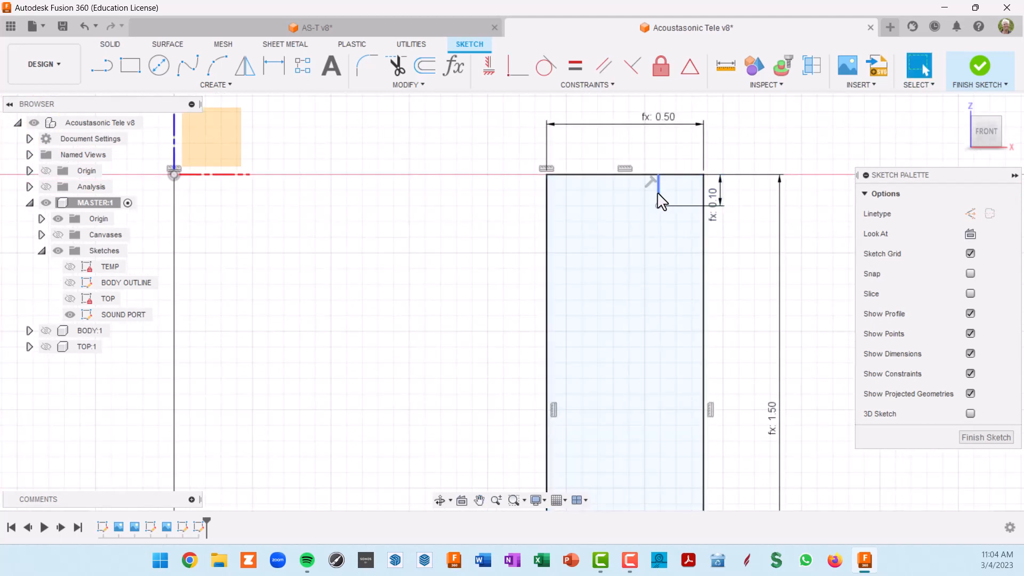
Step: Dimension the horizontal distance from the origin to the short vertical line, setting it to soundHoleOuterDaim/2
{"action": "scroll", "coordinate": [662, 202], "scroll_direction": "down", "scroll_amount": 1}
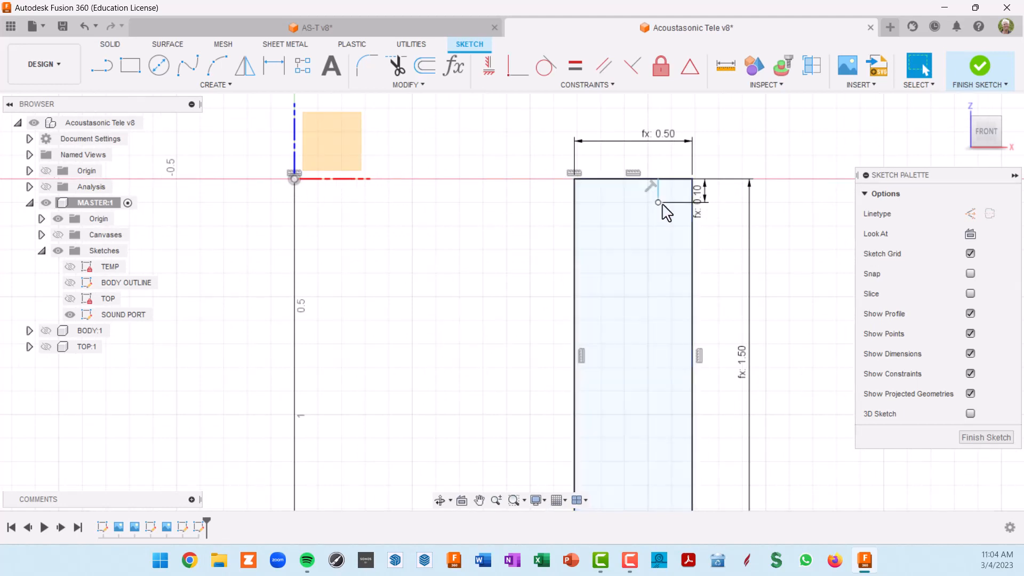
{"action": "key", "text": "d"}
{"action": "scroll", "coordinate": [654, 194], "scroll_direction": "up", "scroll_amount": 4}
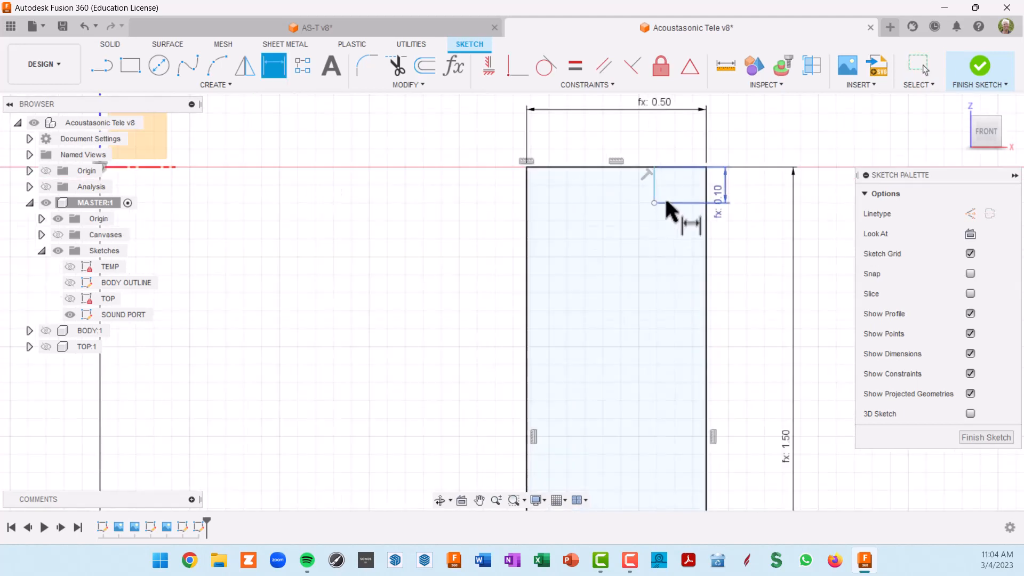
{"action": "left_click", "coordinate": [651, 184]}
{"action": "scroll", "coordinate": [480, 214], "scroll_direction": "down", "scroll_amount": 4}
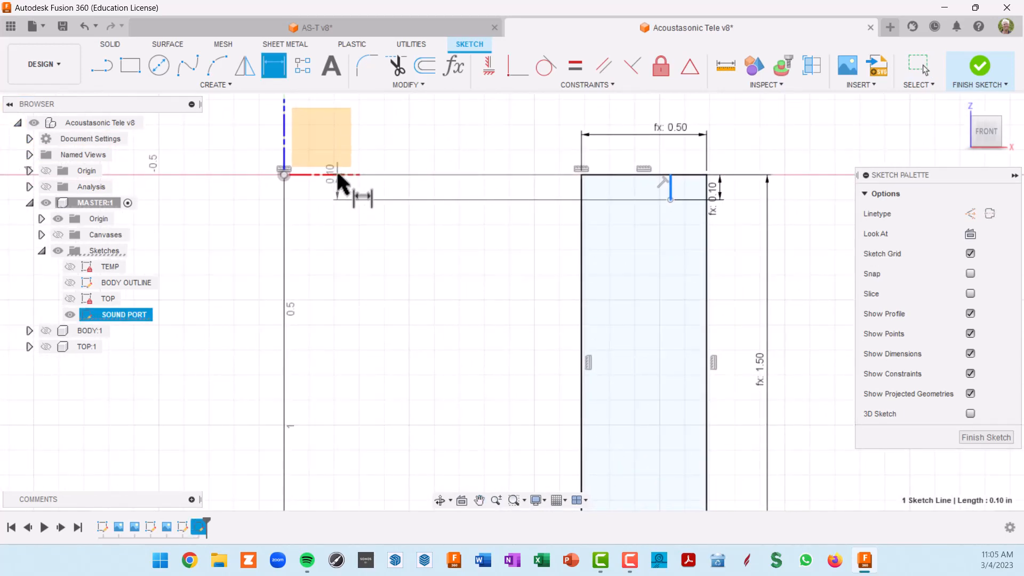
{"action": "left_click", "coordinate": [285, 176]}
{"action": "left_click", "coordinate": [349, 254]}
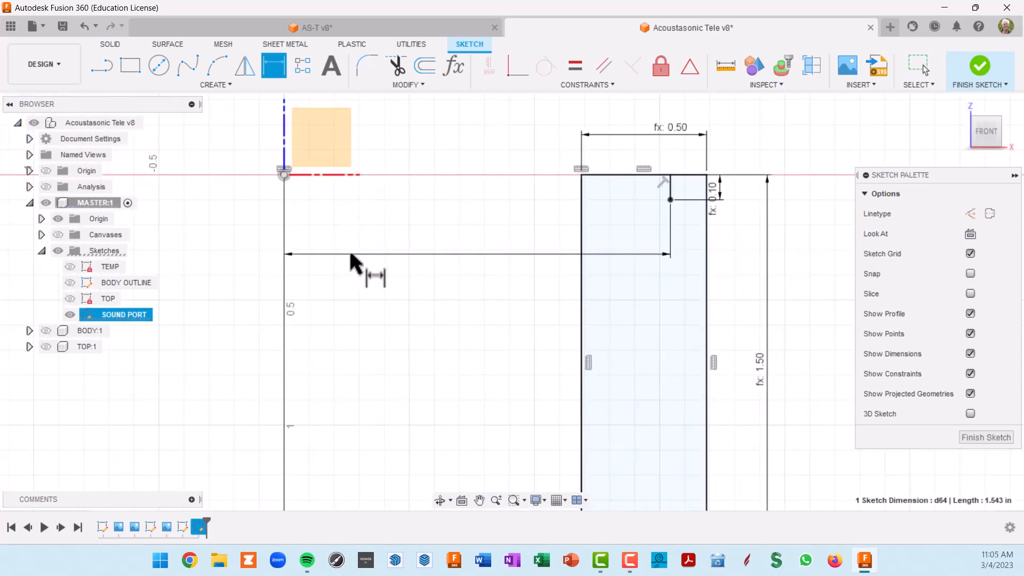
{"action": "type", "text": "sou"}
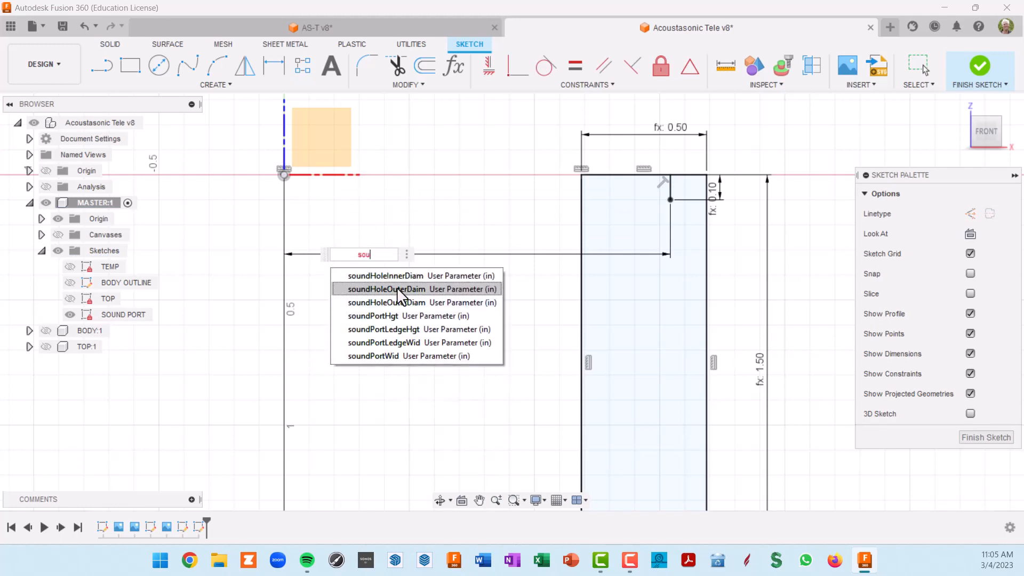
{"action": "left_click", "coordinate": [397, 289]}
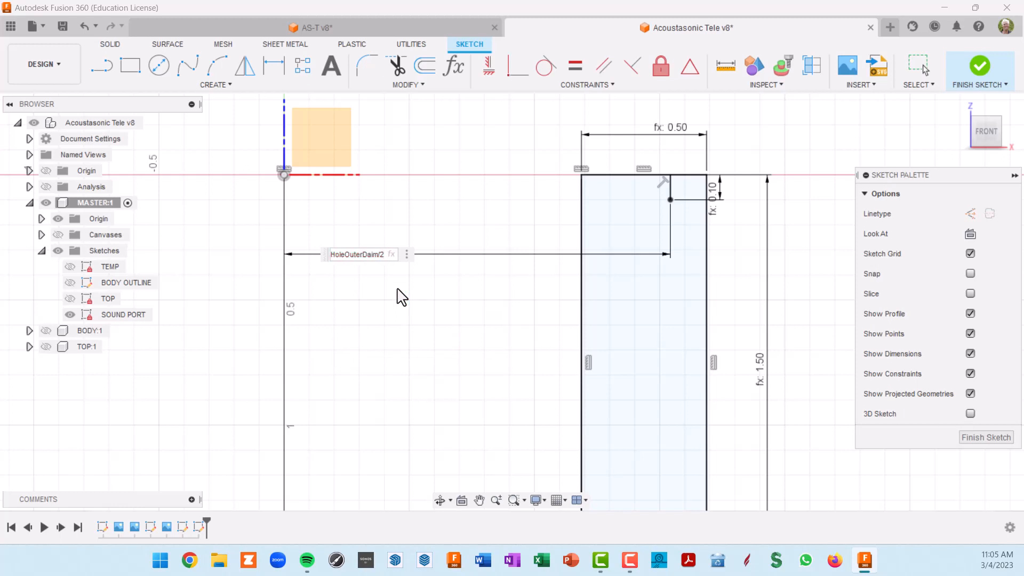
{"action": "key", "text": "Return"}
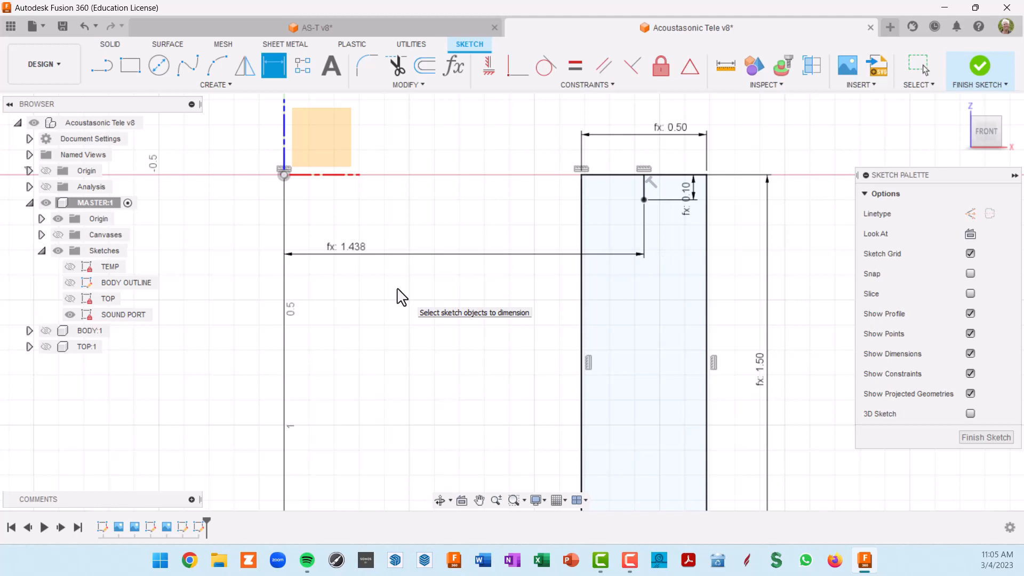
{"action": "key", "text": "Escape"}
{"action": "scroll", "coordinate": [711, 224], "scroll_direction": "down", "scroll_amount": 2}
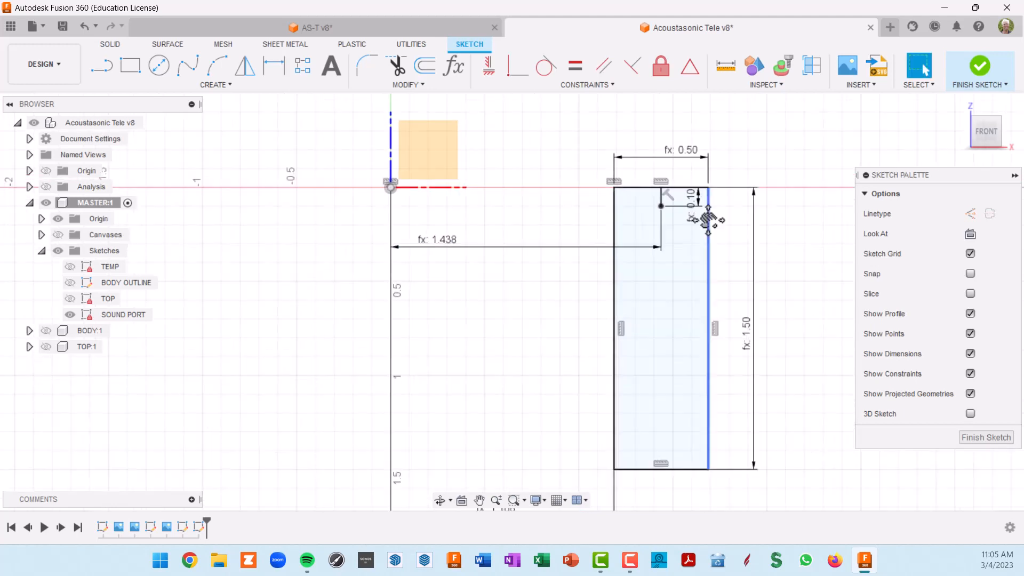
{"action": "left_click", "coordinate": [583, 306]}
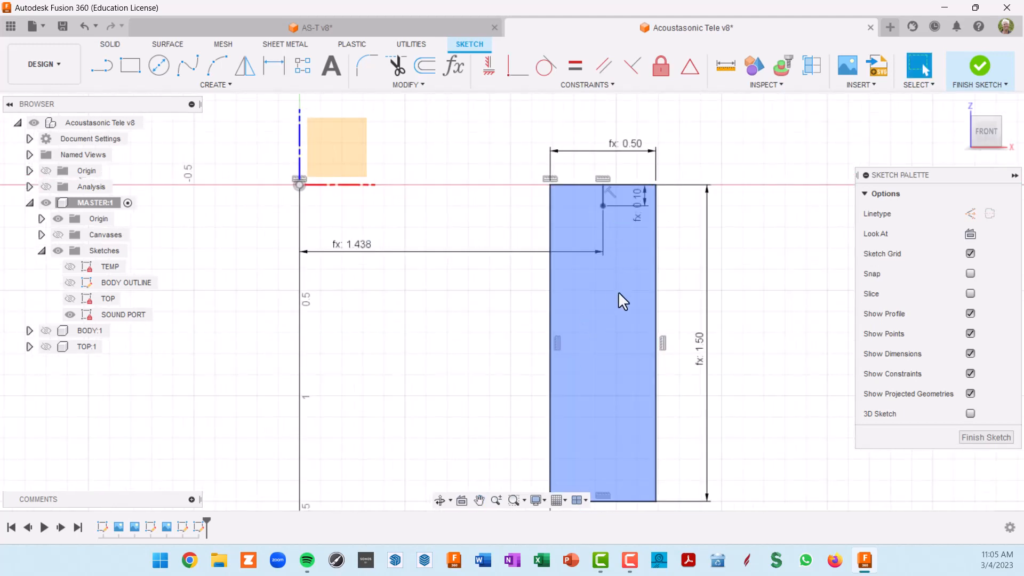
{"action": "left_click", "coordinate": [656, 234]}
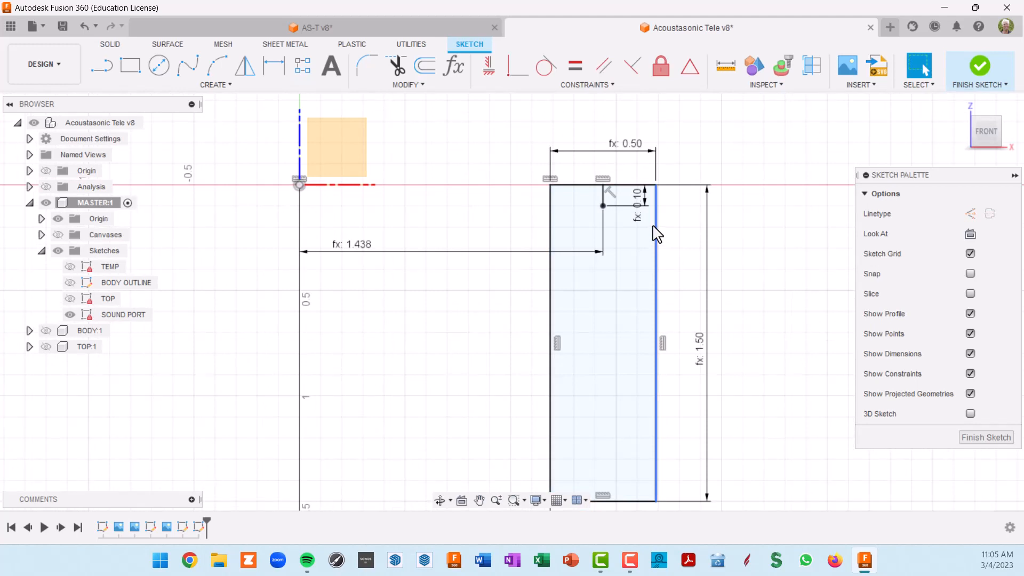
Step: Draw a horizontal line from the short vertical line's lower end to the rectangle's right edge
{"action": "key", "text": "l"}
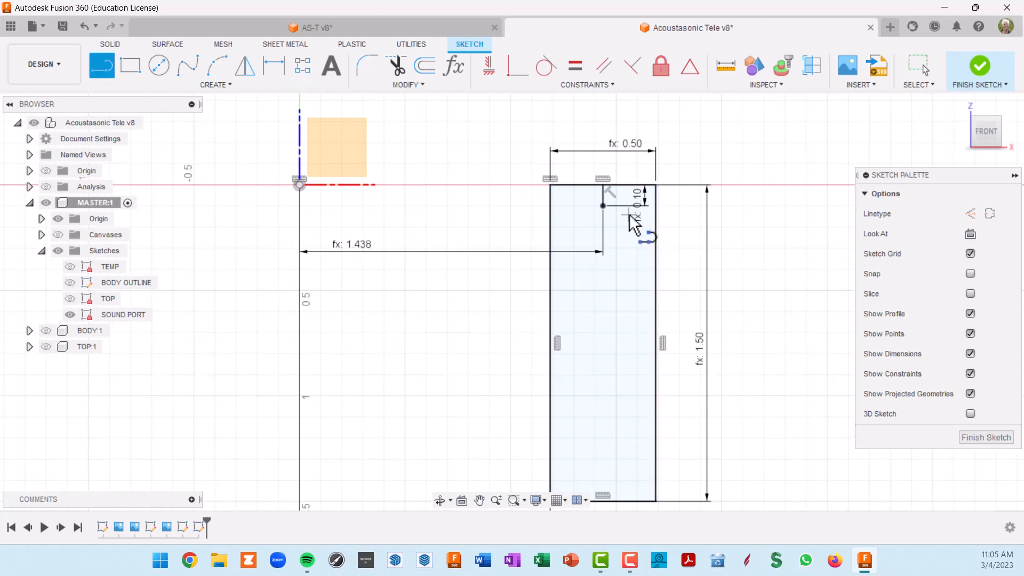
{"action": "left_click", "coordinate": [604, 205]}
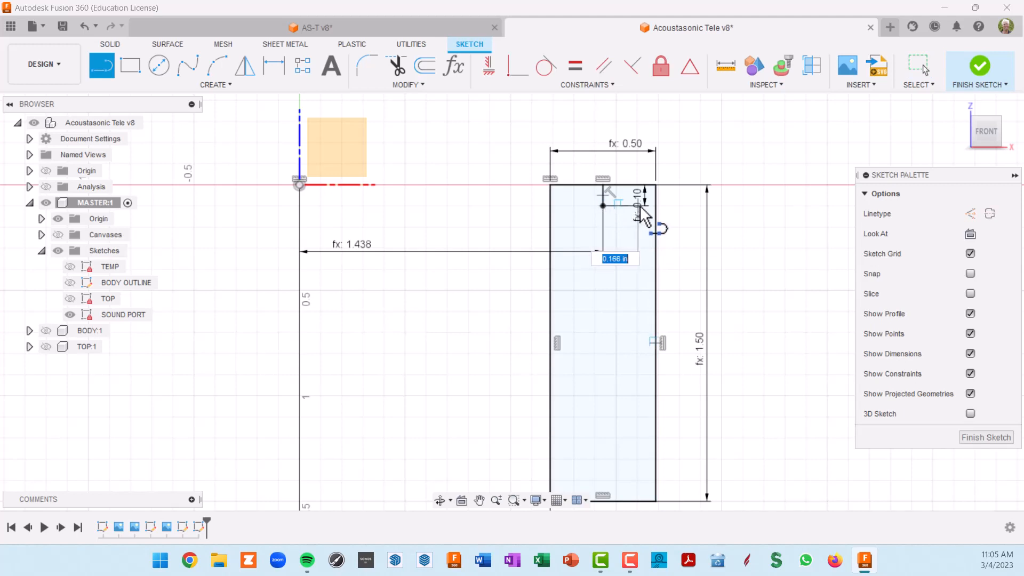
{"action": "scroll", "coordinate": [661, 214], "scroll_direction": "up", "scroll_amount": 2}
{"action": "left_click", "coordinate": [662, 204]}
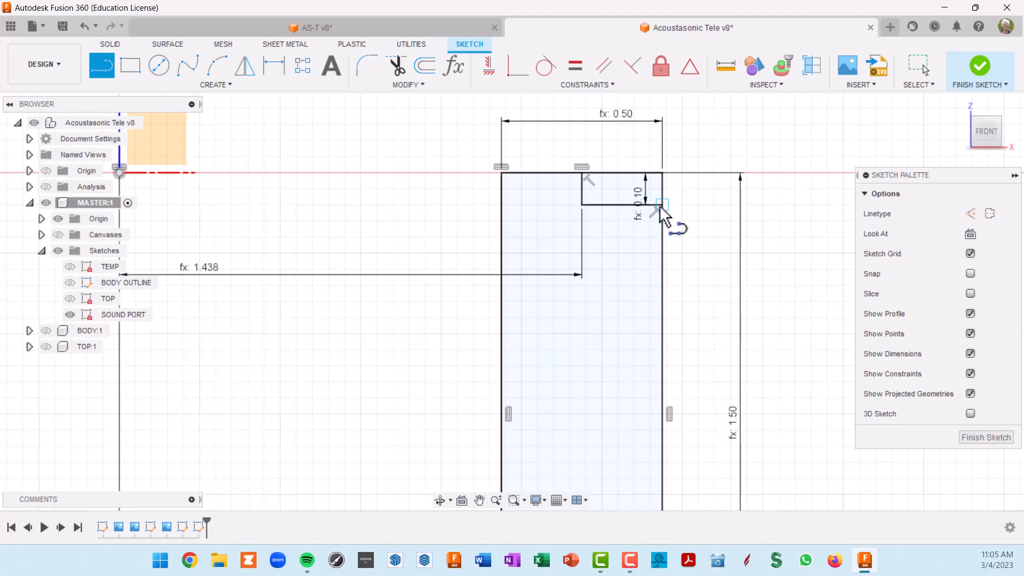
Step: Draw a horizontal line soundPortLedgeWid long outward from the rectangle's right edge, continuing the line at topDepth
{"action": "left_click_drag", "start_coordinate": [663, 204], "coordinate": [715, 207]}
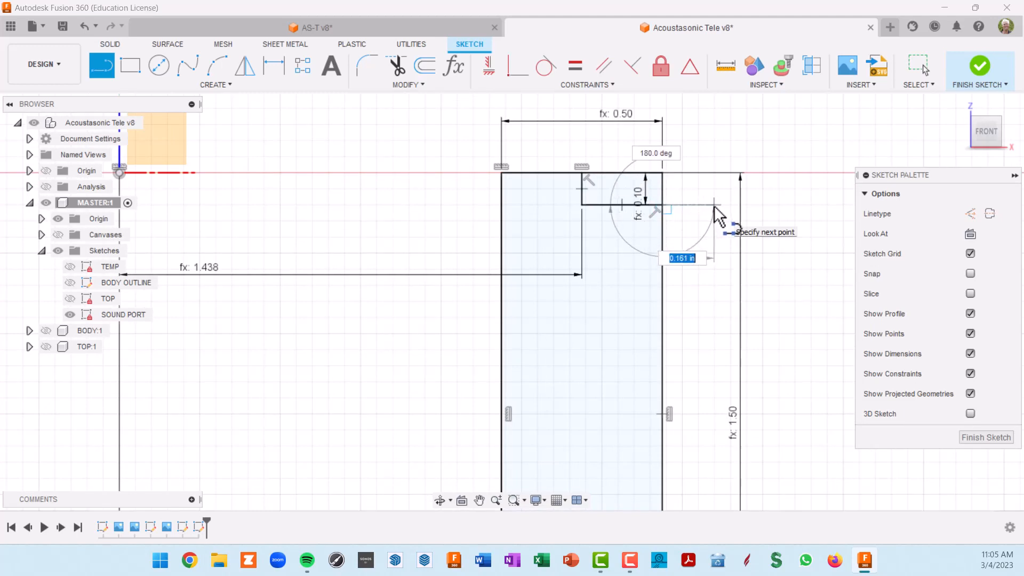
{"action": "type", "text": "ledge"}
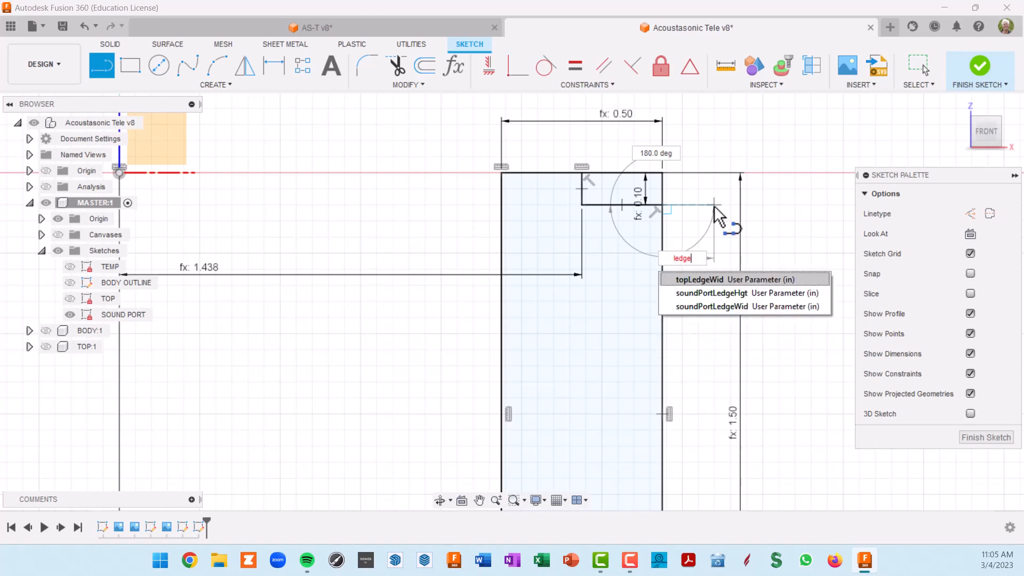
{"action": "left_click", "coordinate": [718, 307]}
{"action": "key", "text": "Tab"}
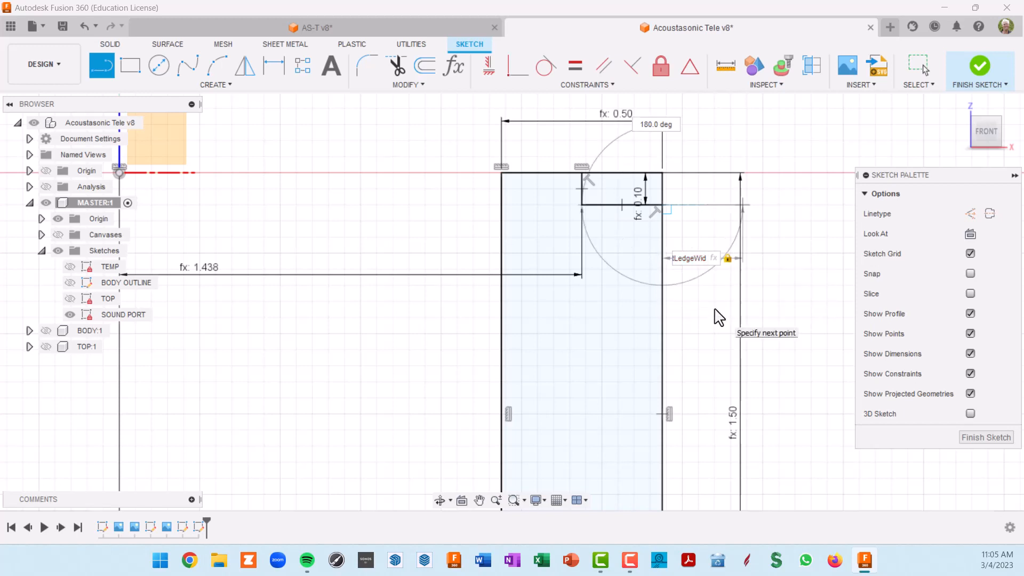
{"action": "key", "text": "Return"}
{"action": "key", "text": "Escape"}
Step: Reposition the port height, ledge width and topDepth dimensions clear of the profile, above and to the right of it
{"action": "scroll", "coordinate": [764, 313], "scroll_direction": "down", "scroll_amount": 1}
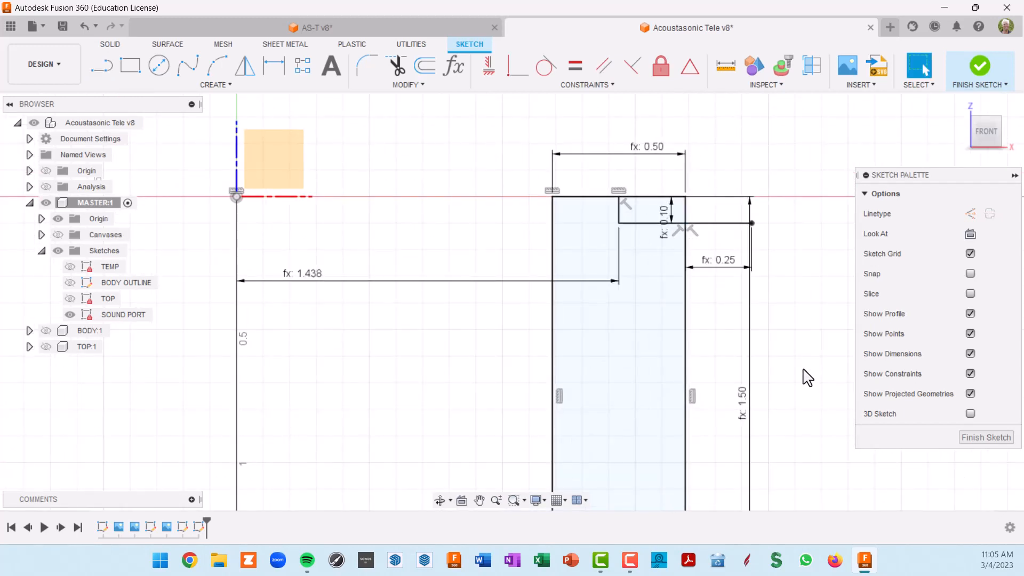
{"action": "left_click_drag", "start_coordinate": [755, 411], "coordinate": [832, 408]}
{"action": "left_click_drag", "start_coordinate": [725, 290], "coordinate": [733, 193]}
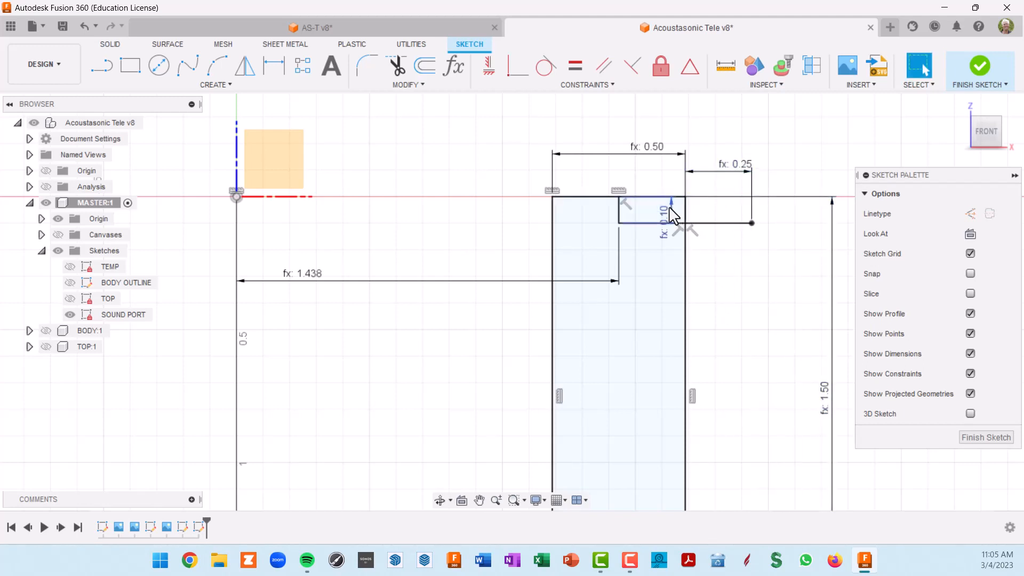
{"action": "mouse_move", "coordinate": [673, 216]}
{"action": "left_mouse_down"}
{"action": "mouse_move", "coordinate": [809, 227]}
{"action": "mouse_move", "coordinate": [801, 215]}
{"action": "left_mouse_up"}
{"action": "scroll", "coordinate": [800, 266], "scroll_direction": "down", "scroll_amount": 2}
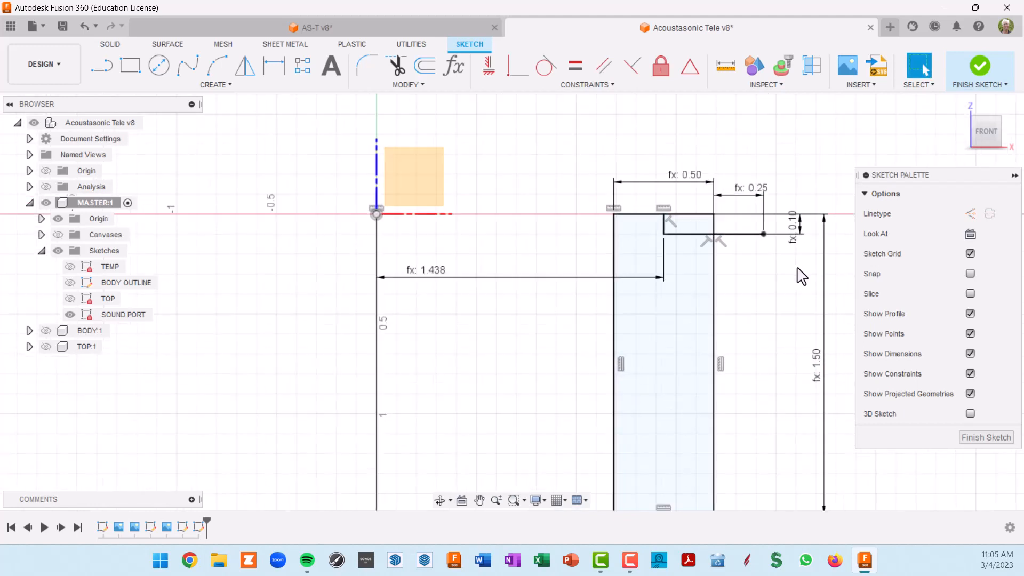
{"action": "middle_click_drag", "start_coordinate": [799, 265], "coordinate": [770, 210]}
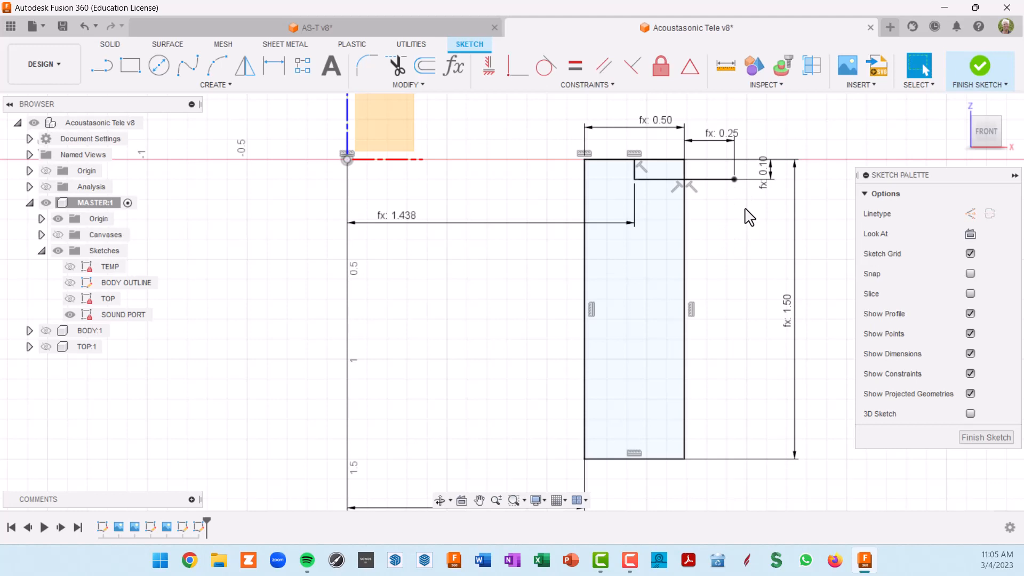
Step: Draw a vertical line soundPortLedgeHgt long straight down from the ledge line's outer end
{"action": "key", "text": "l"}
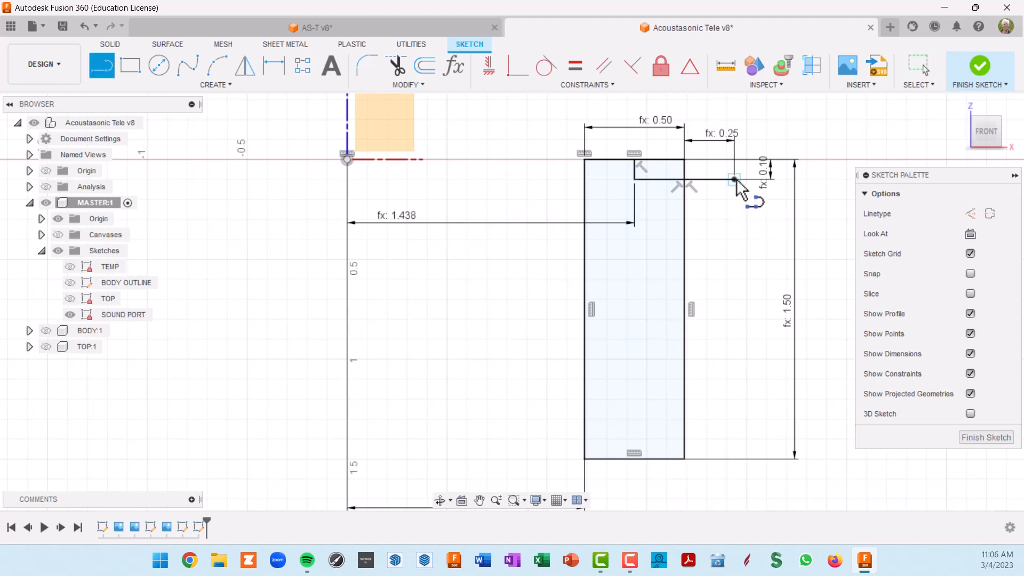
{"action": "left_click", "coordinate": [734, 179]}
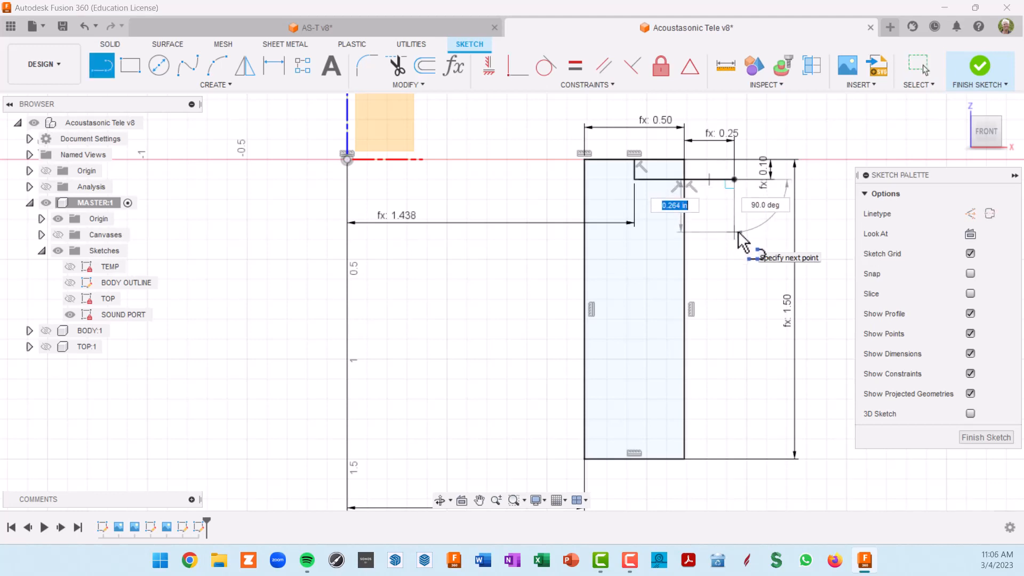
{"action": "type", "text": "ledge"}
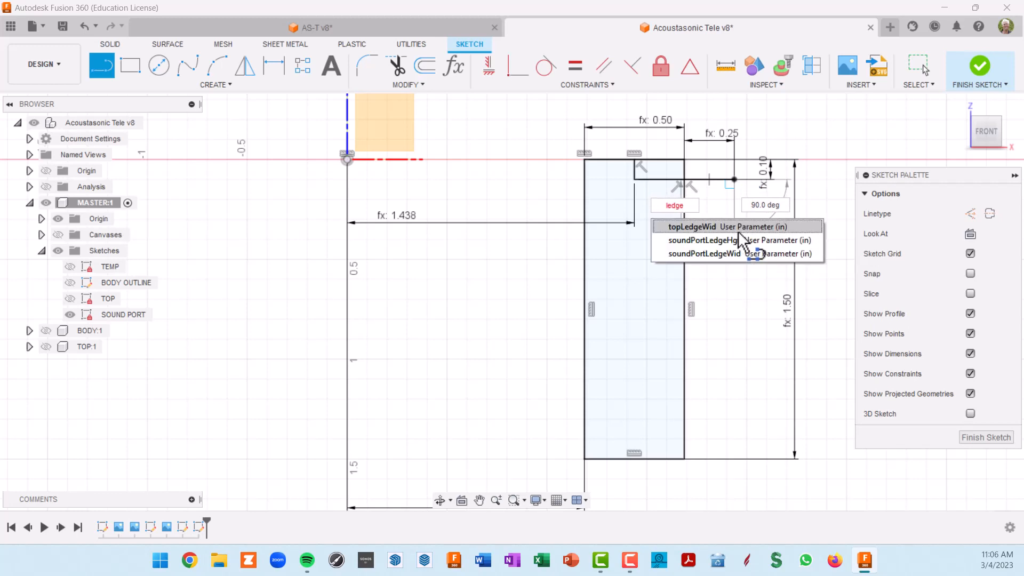
{"action": "left_click", "coordinate": [717, 244]}
{"action": "key", "text": "Tab"}
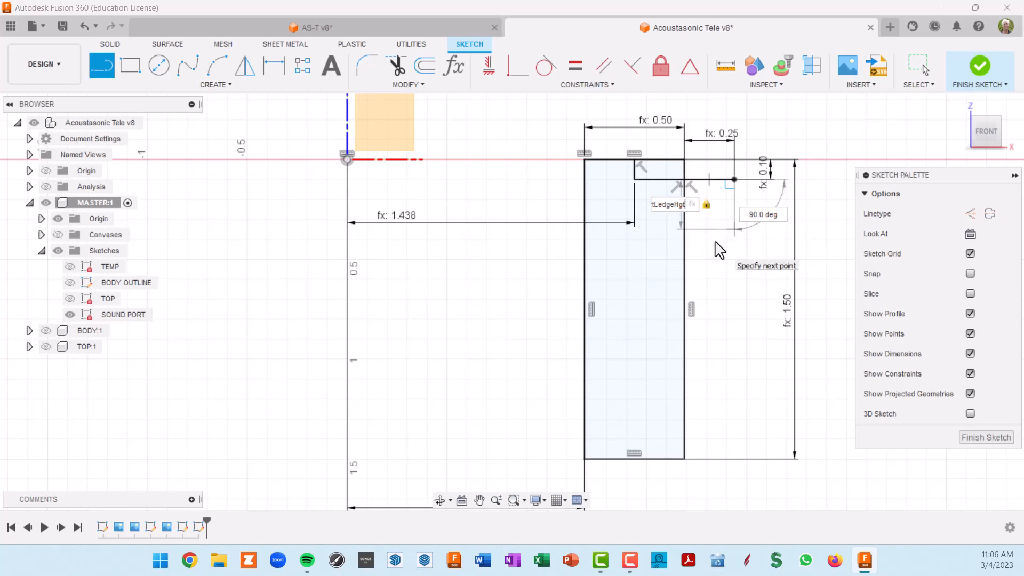
{"action": "key", "text": "Return"}
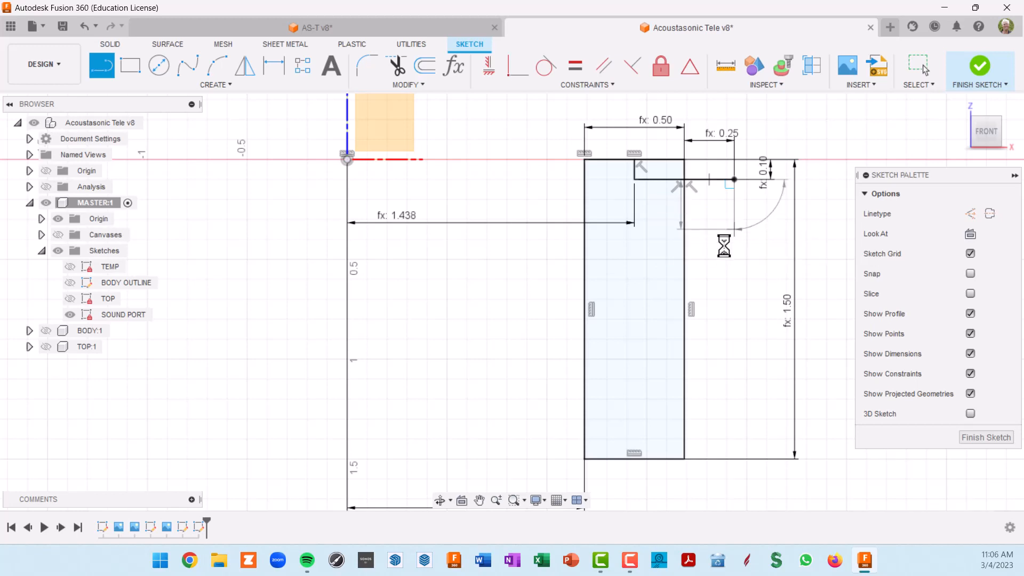
{"action": "key", "text": "Escape"}
Step: Close the ledge with a horizontal line from its outer lower corner back to the rectangle's right edge
{"action": "key", "text": "l"}
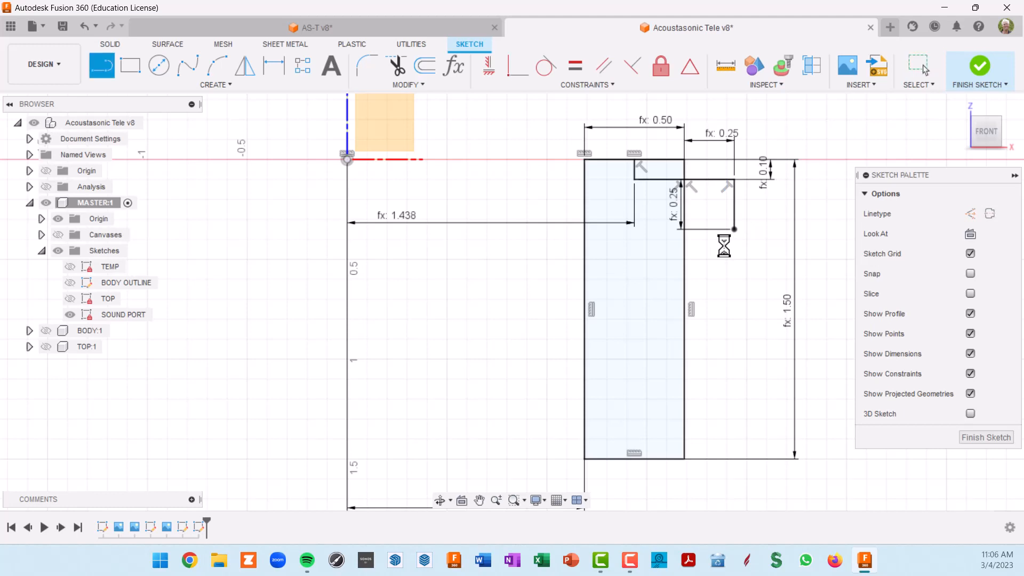
{"action": "left_click", "coordinate": [735, 229]}
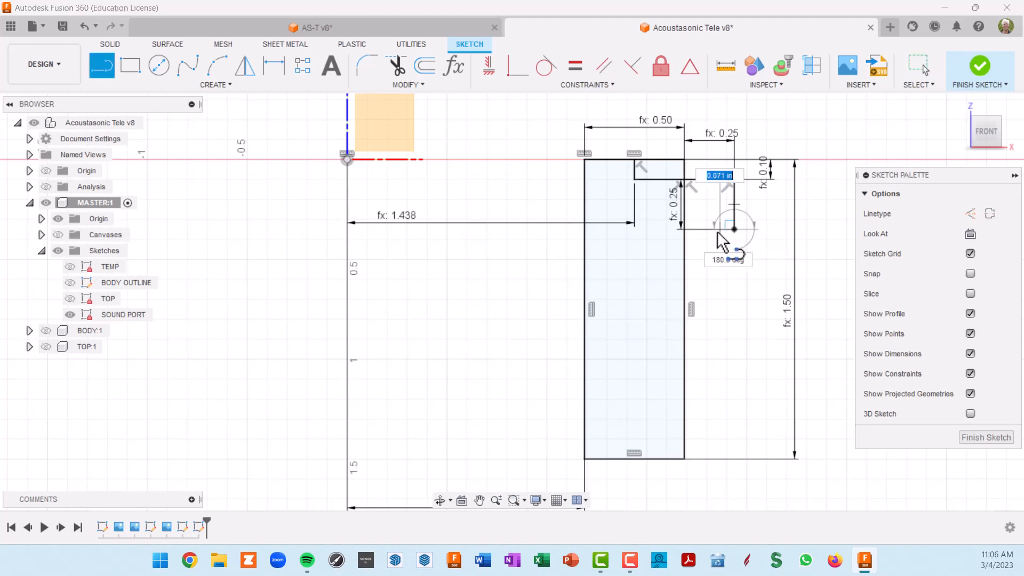
{"action": "left_click", "coordinate": [685, 230]}
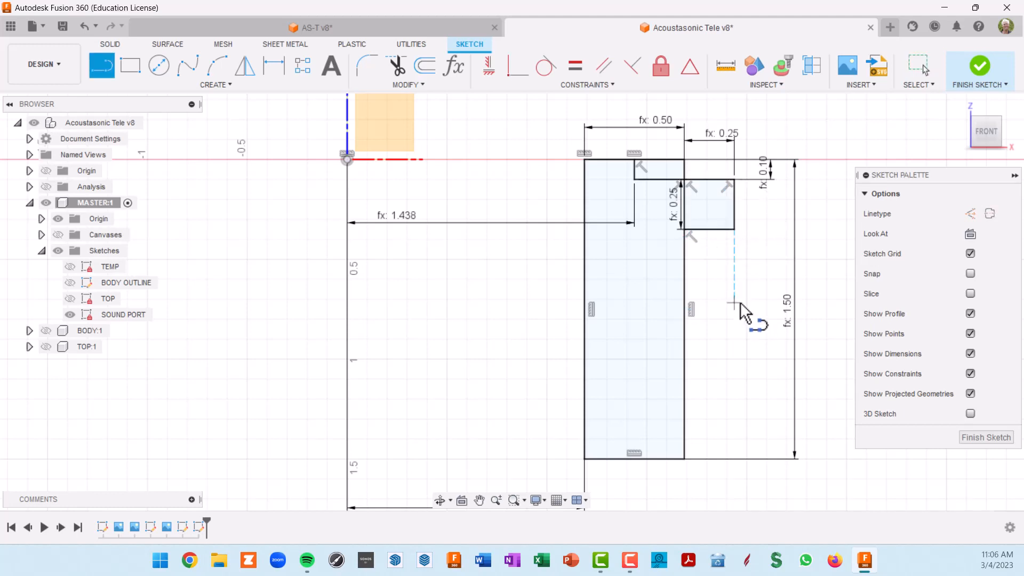
{"action": "scroll", "coordinate": [738, 309], "scroll_direction": "down", "scroll_amount": 1}
{"action": "scroll", "coordinate": [743, 251], "scroll_direction": "down", "scroll_amount": 1}
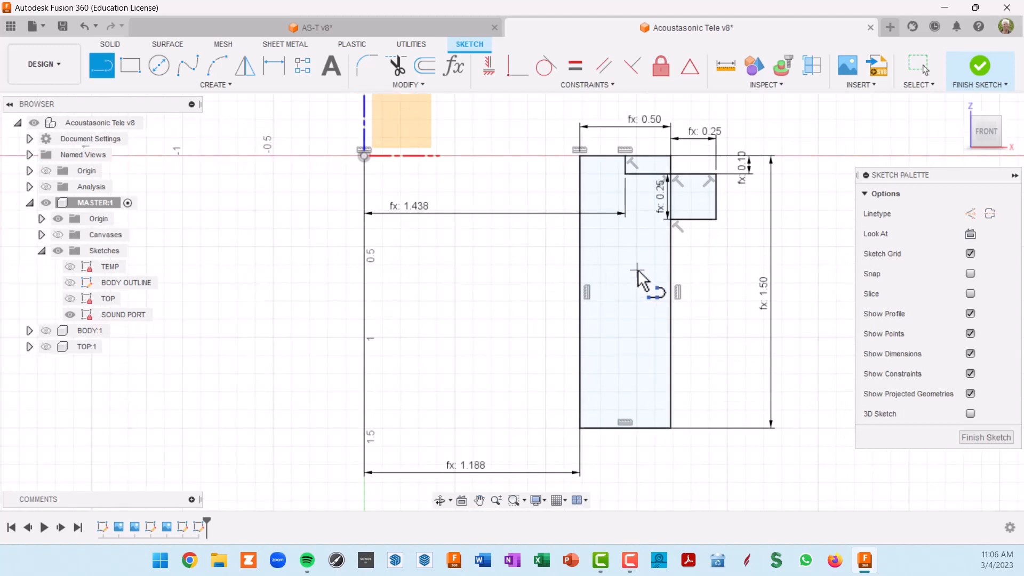
{"action": "key", "text": "Escape"}
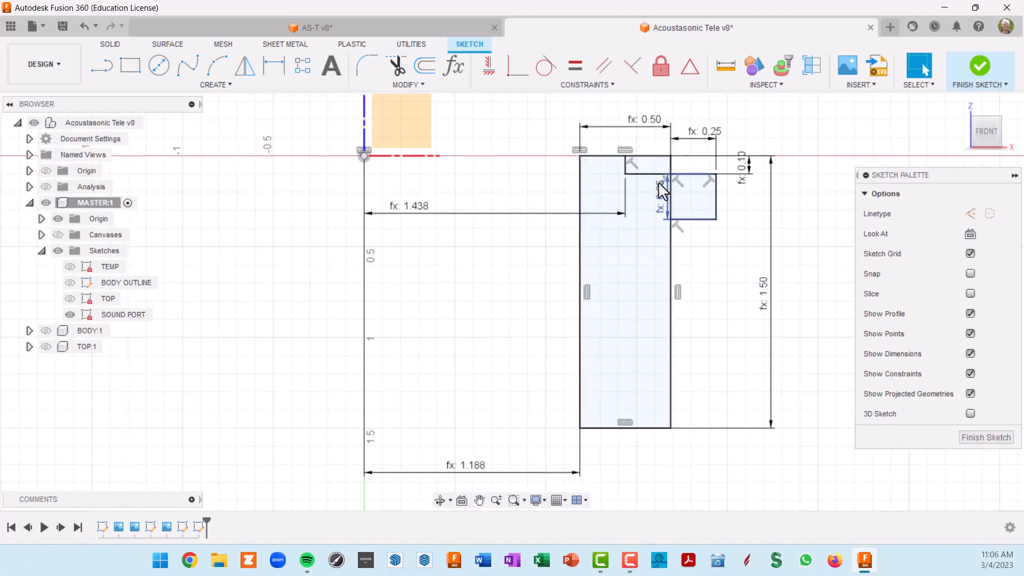
Step: Trim away the rectangle's upper right corner lines and the edge segment separating the ledge from the port wall
{"action": "scroll", "coordinate": [688, 187], "scroll_direction": "up", "scroll_amount": 2}
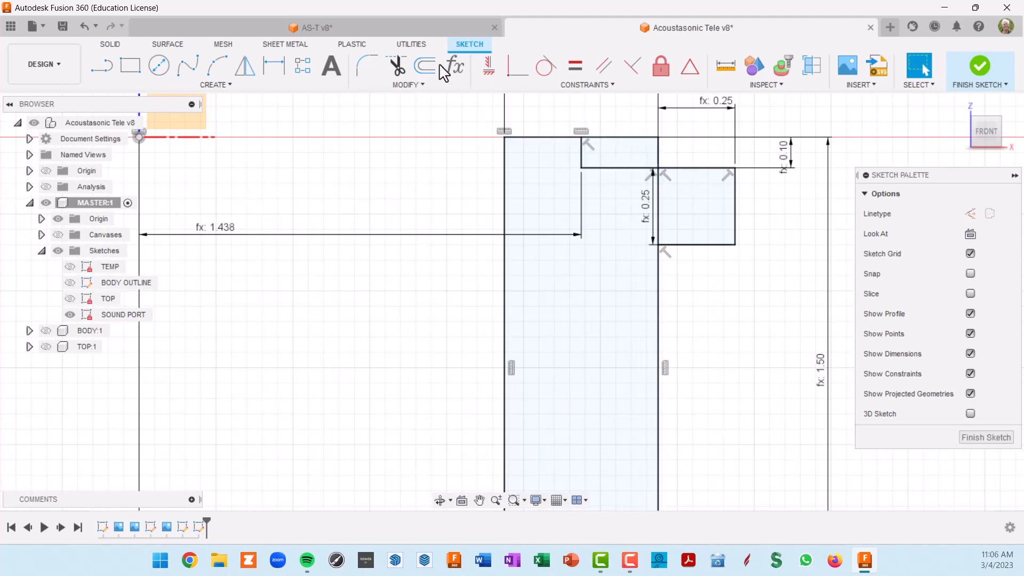
{"action": "left_click", "coordinate": [397, 65]}
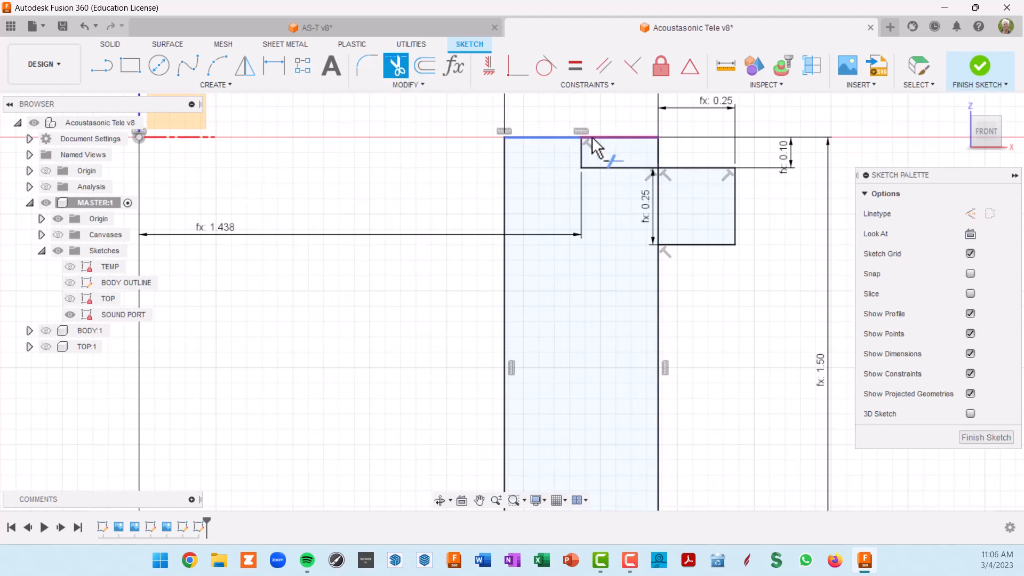
{"action": "left_click", "coordinate": [626, 150]}
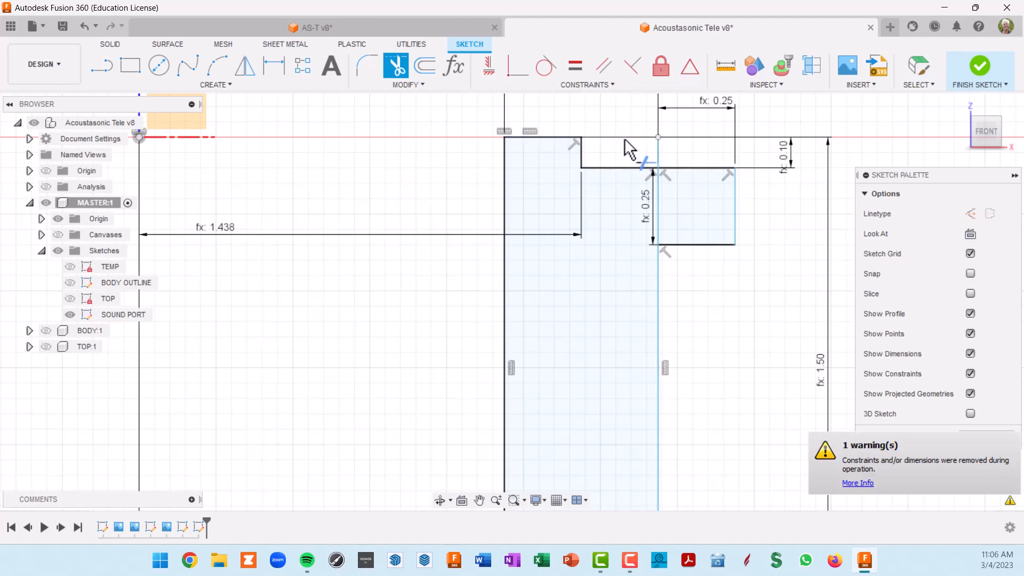
{"action": "left_click", "coordinate": [661, 164]}
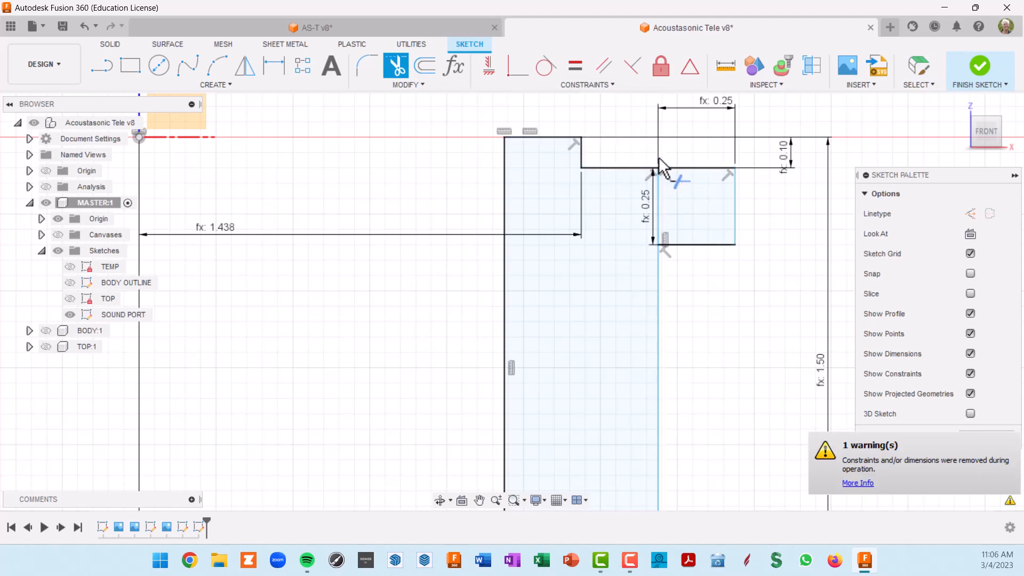
{"action": "left_click", "coordinate": [659, 198]}
{"action": "scroll", "coordinate": [749, 310], "scroll_direction": "down", "scroll_amount": 2}
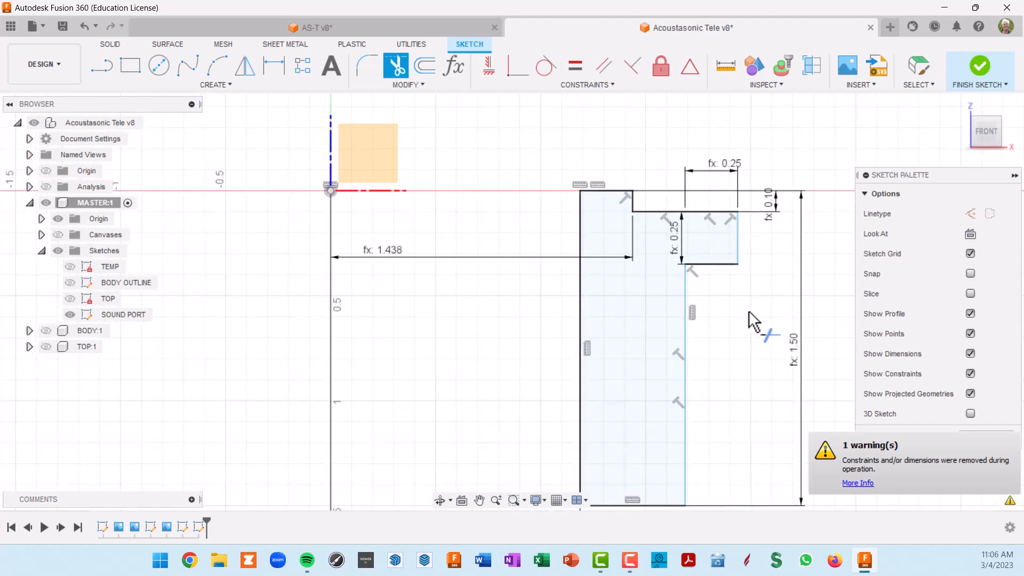
{"action": "key", "text": "Escape"}
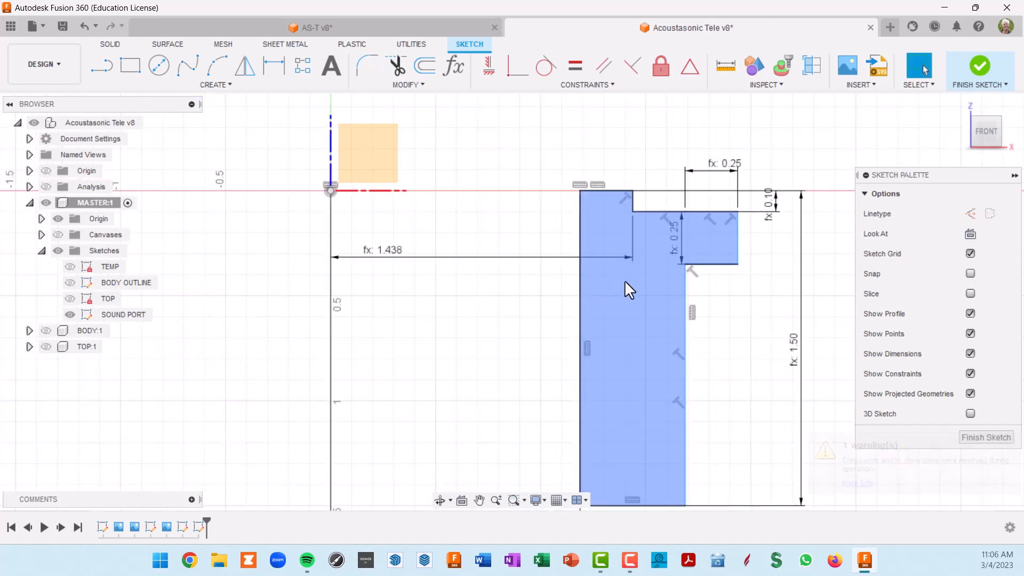
Step: Reposition the dimension from the origin to the step above the profile and raise the ledge width dimension
{"action": "left_click_drag", "start_coordinate": [474, 258], "coordinate": [496, 160]}
{"action": "left_click_drag", "start_coordinate": [728, 176], "coordinate": [727, 161]}
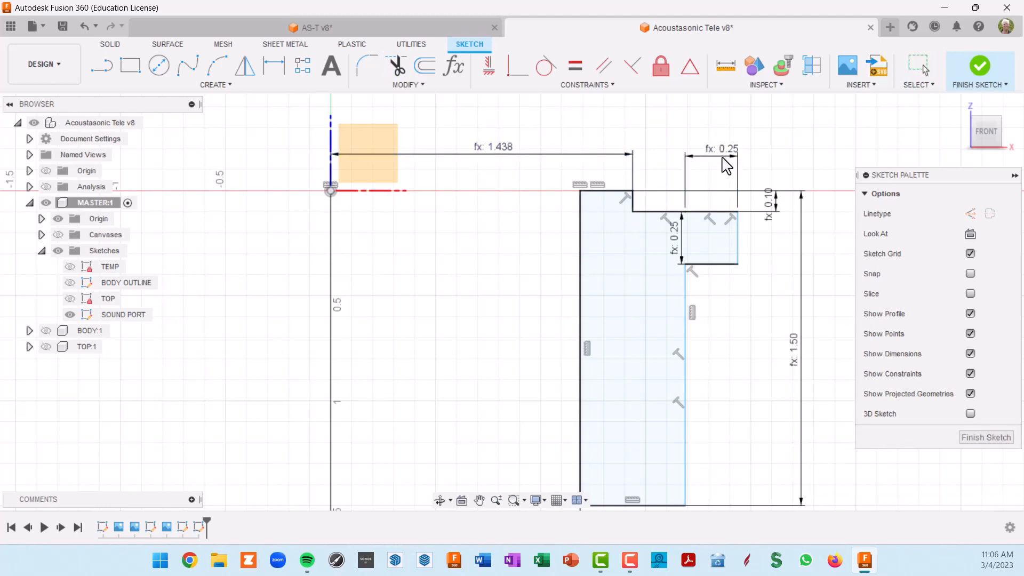
{"action": "scroll", "coordinate": [784, 267], "scroll_direction": "down", "scroll_amount": 2}
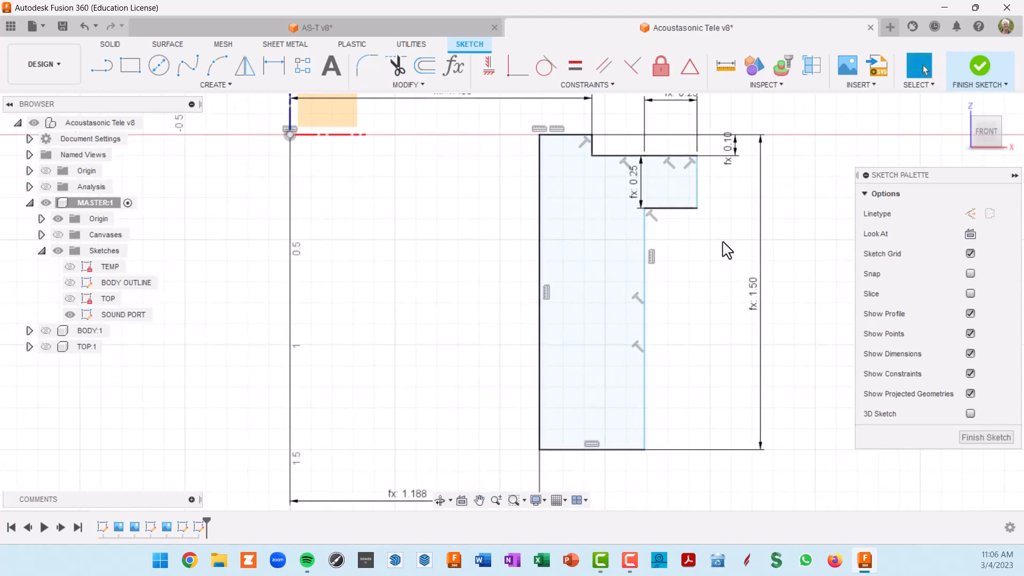
{"action": "scroll", "coordinate": [736, 264], "scroll_direction": "down", "scroll_amount": 1}
{"action": "left_click_drag", "start_coordinate": [751, 280], "coordinate": [746, 272]}
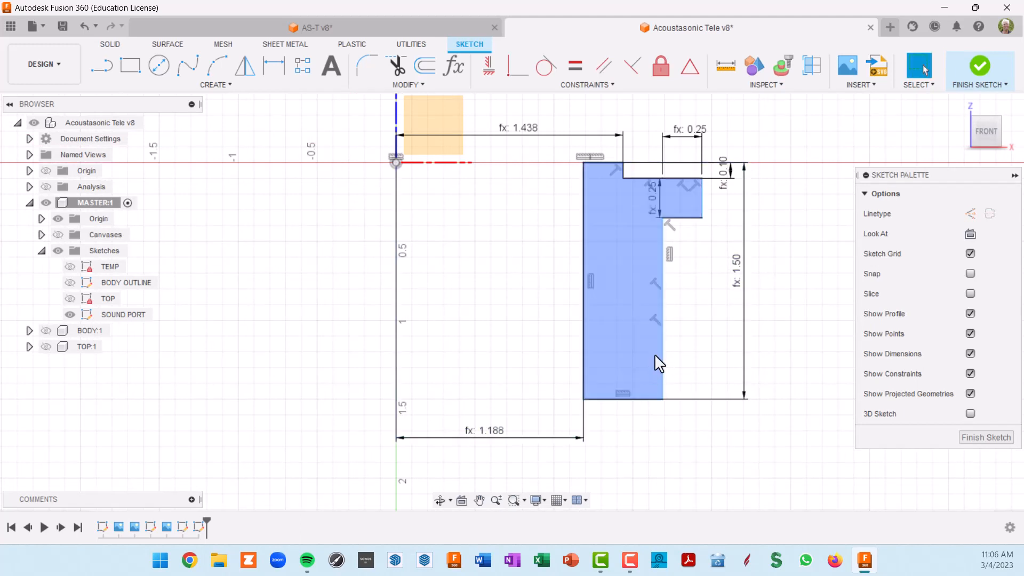
{"action": "scroll", "coordinate": [651, 293], "scroll_direction": "down", "scroll_amount": 1}
{"action": "left_click", "coordinate": [620, 246]}
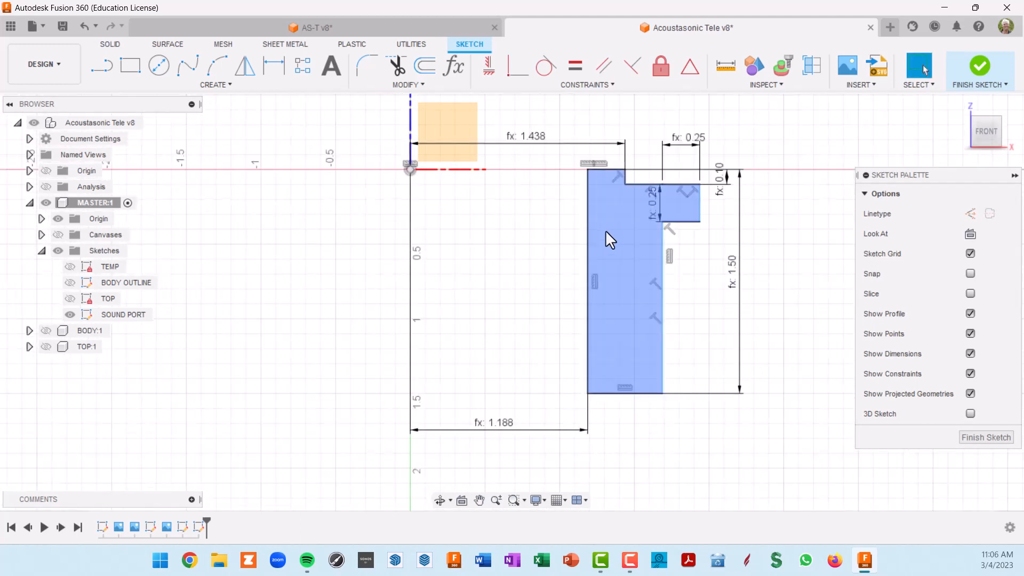
{"action": "left_click", "coordinate": [693, 354]}
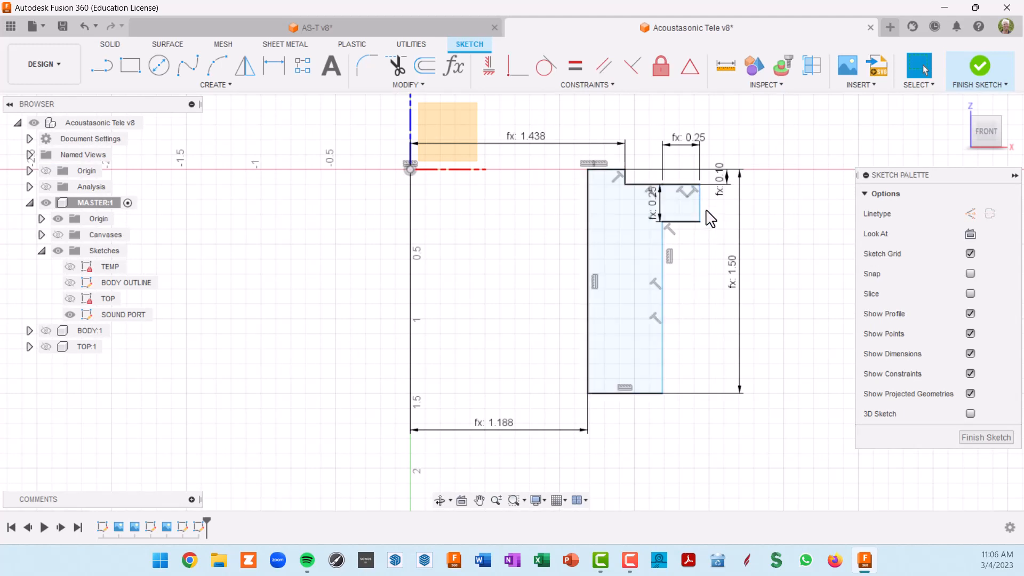
Step: Try to apply a Horizontal/Vertical constraint to the ledge's outer vertical line
{"action": "scroll", "coordinate": [710, 224], "scroll_direction": "up", "scroll_amount": 2}
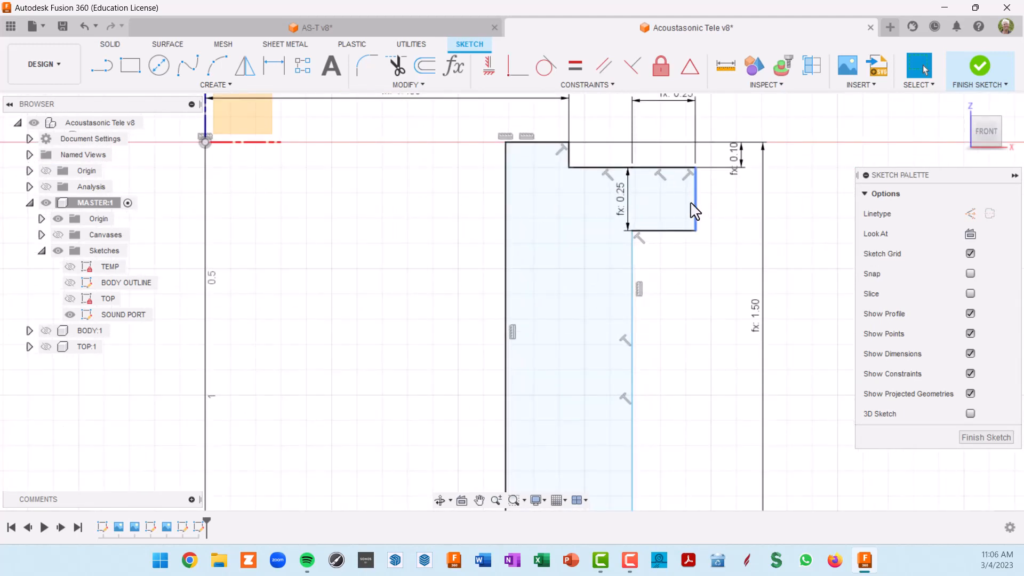
{"action": "left_click", "coordinate": [487, 75]}
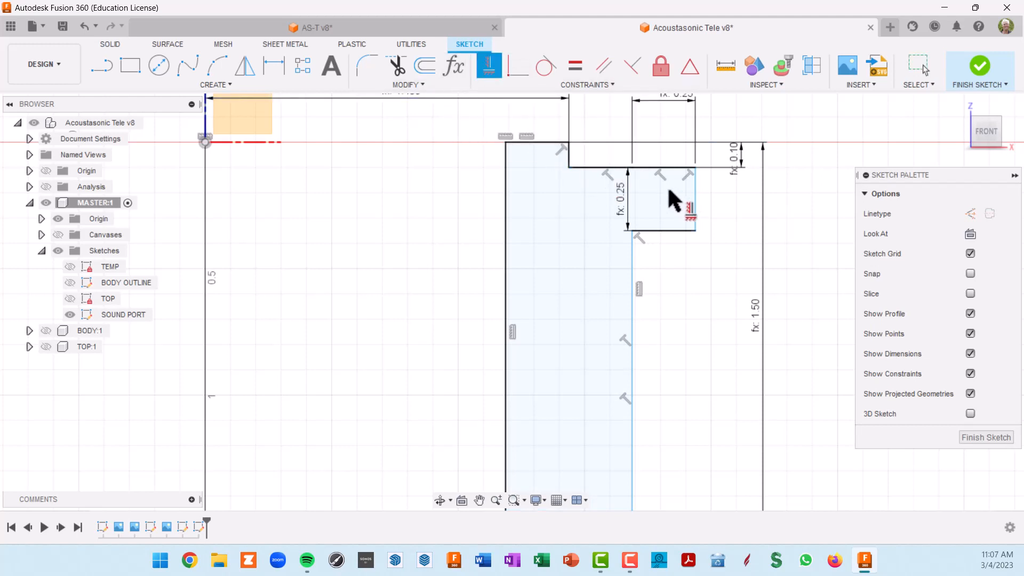
{"action": "left_click", "coordinate": [693, 199]}
{"action": "scroll", "coordinate": [645, 302], "scroll_direction": "down", "scroll_amount": 3}
{"action": "middle_click_drag", "start_coordinate": [663, 319], "coordinate": [653, 292]}
{"action": "scroll", "coordinate": [653, 288], "scroll_direction": "up", "scroll_amount": 1}
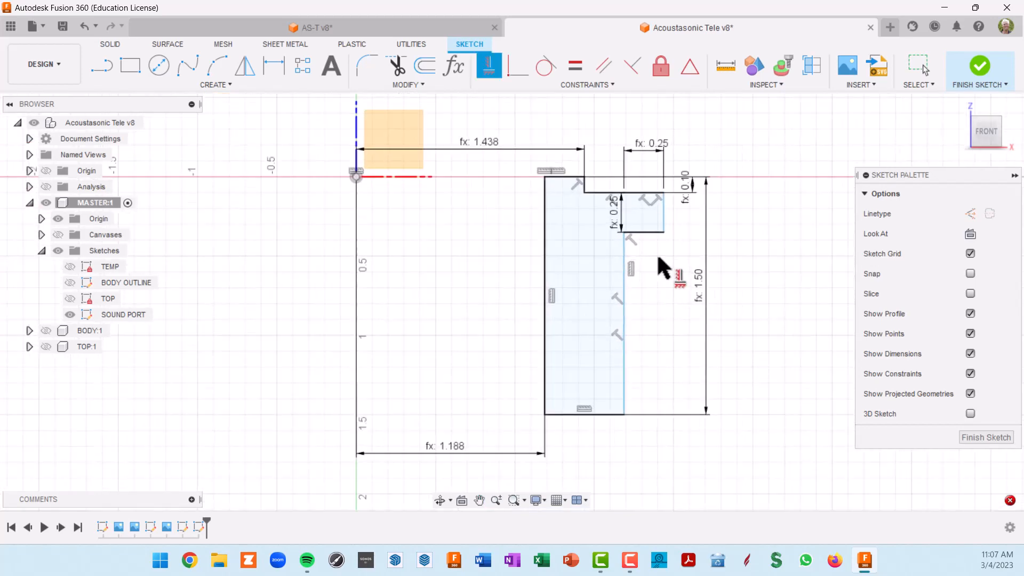
{"action": "key", "text": "Escape"}
{"action": "scroll", "coordinate": [677, 251], "scroll_direction": "up", "scroll_amount": 2}
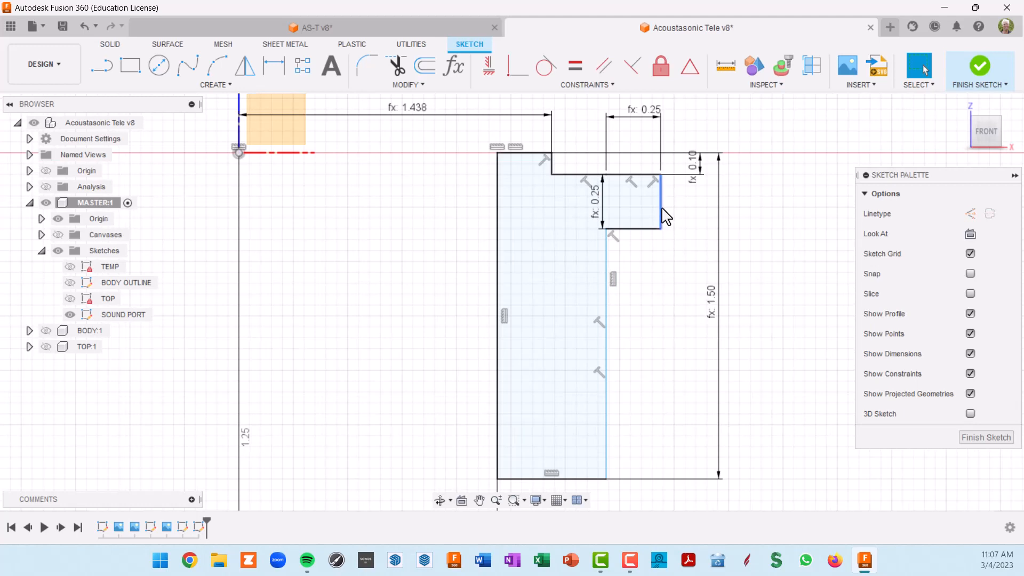
Step: Dimension the ledge's lower horizontal line with the user parameter soundPortLedgeWid
{"action": "mouse_move", "coordinate": [665, 216]}
{"action": "left_mouse_down"}
{"action": "mouse_move", "coordinate": [686, 213]}
{"action": "mouse_move", "coordinate": [668, 208]}
{"action": "mouse_move", "coordinate": [676, 215]}
{"action": "left_mouse_up"}
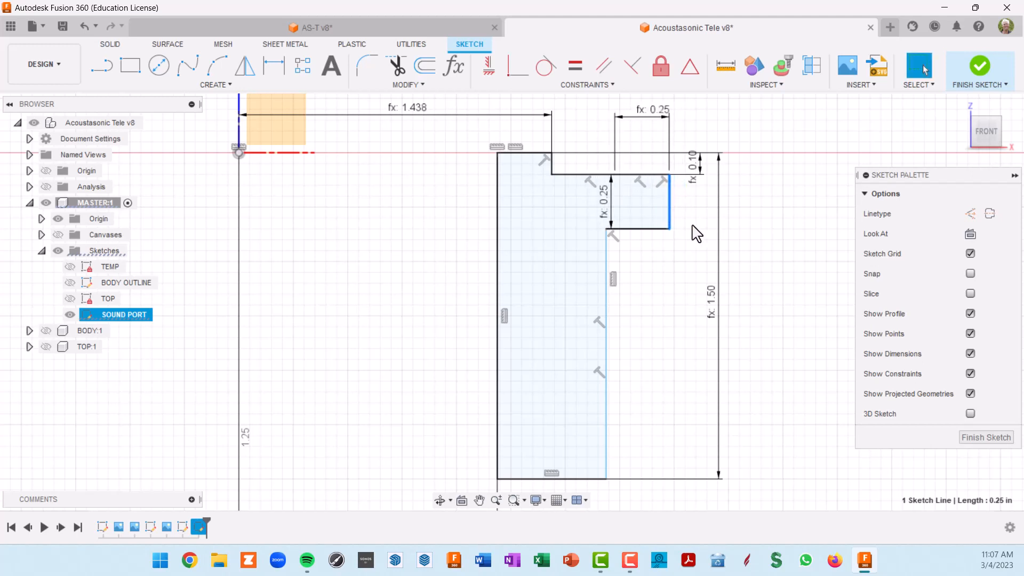
{"action": "key", "text": "ctrl+z"}
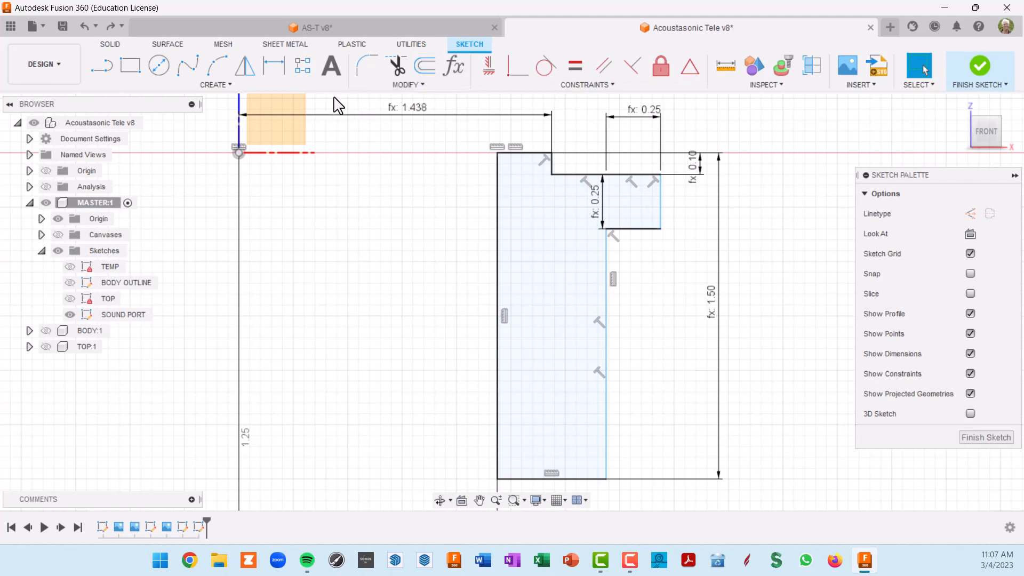
{"action": "key", "text": "d"}
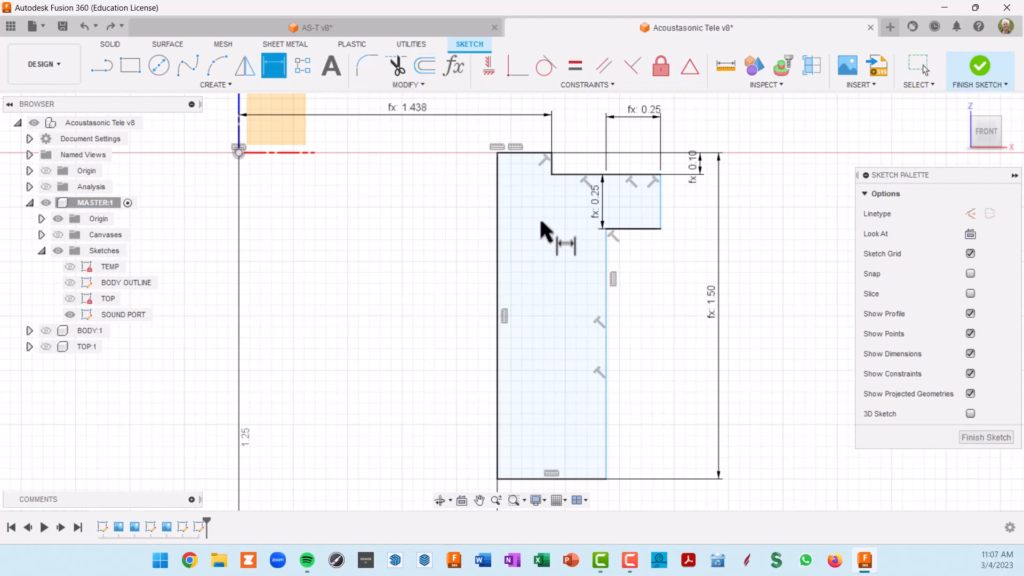
{"action": "left_click", "coordinate": [641, 230]}
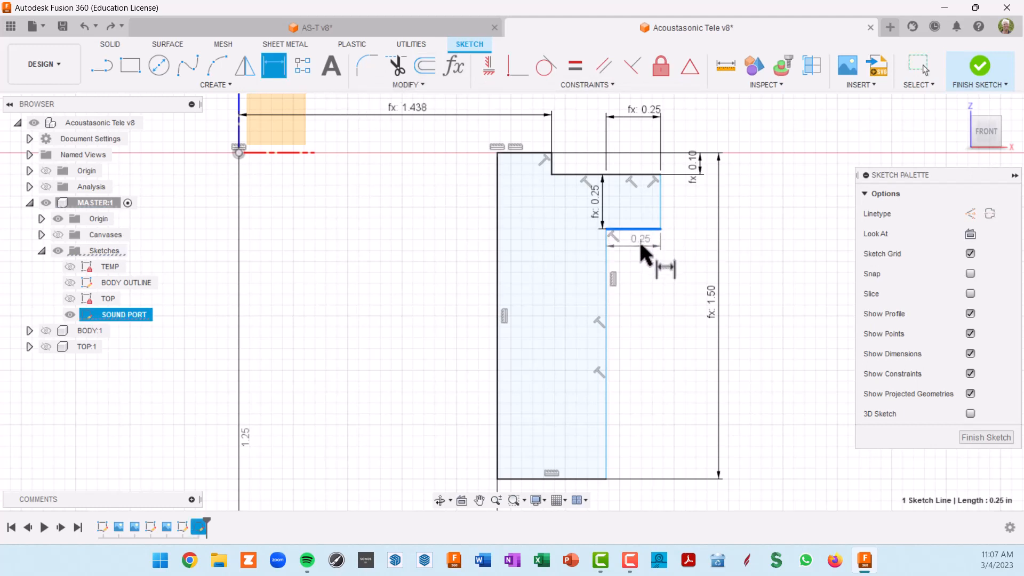
{"action": "left_click", "coordinate": [637, 260]}
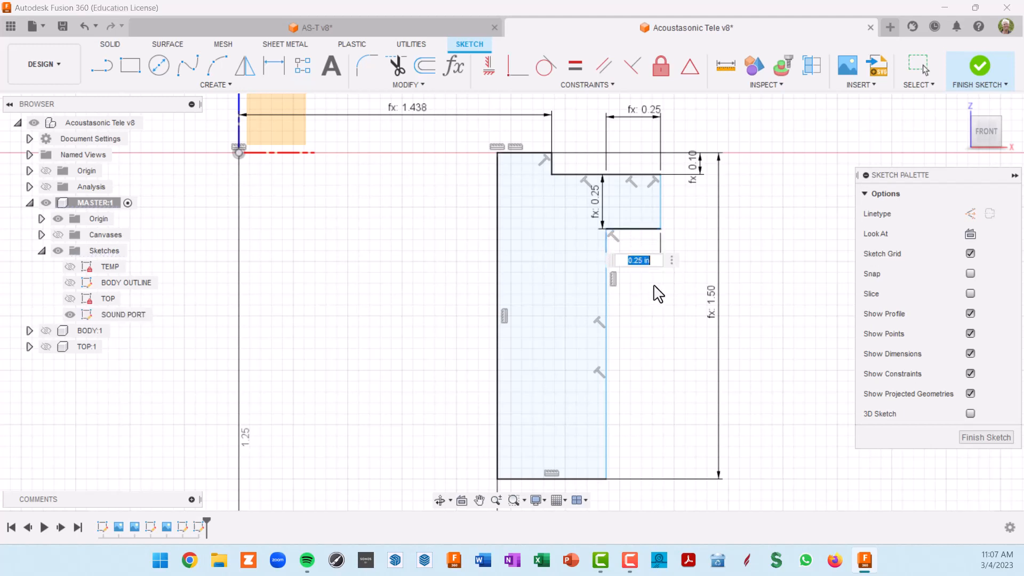
{"action": "type", "text": "ledge"}
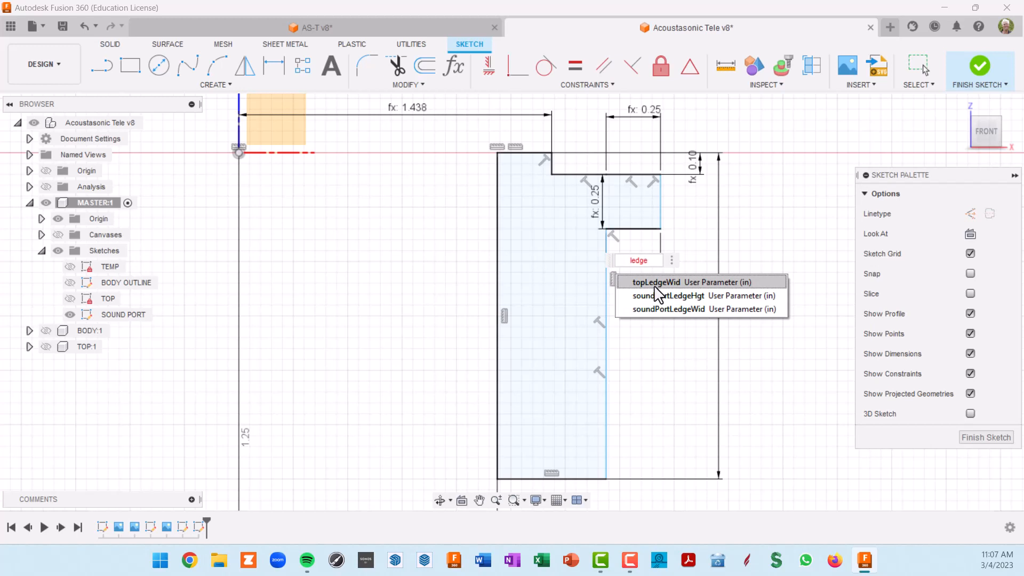
{"action": "left_click", "coordinate": [676, 312]}
{"action": "key", "text": "Return"}
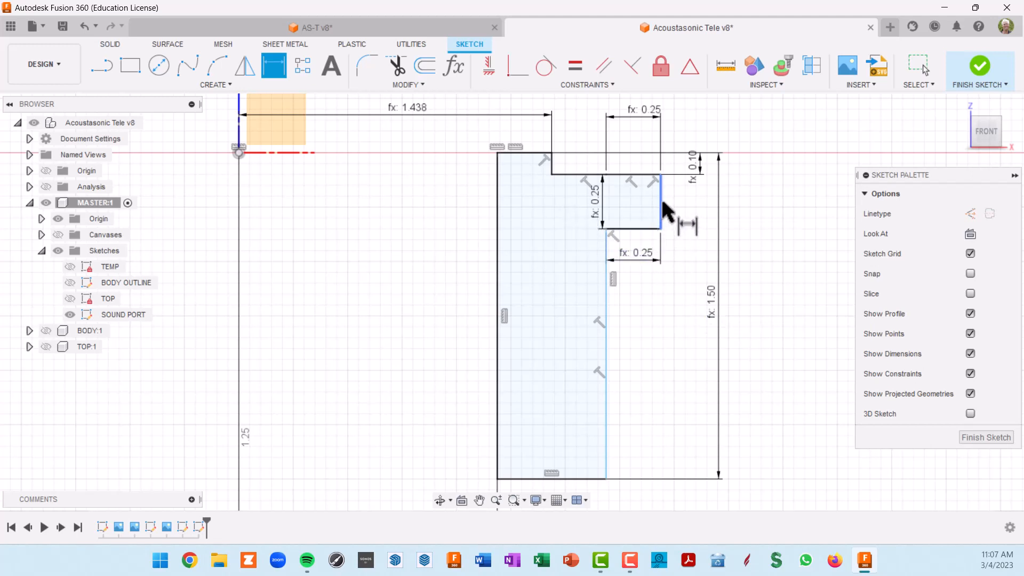
{"action": "key", "text": "Escape"}
{"action": "left_click_drag", "start_coordinate": [663, 213], "coordinate": [656, 203]}
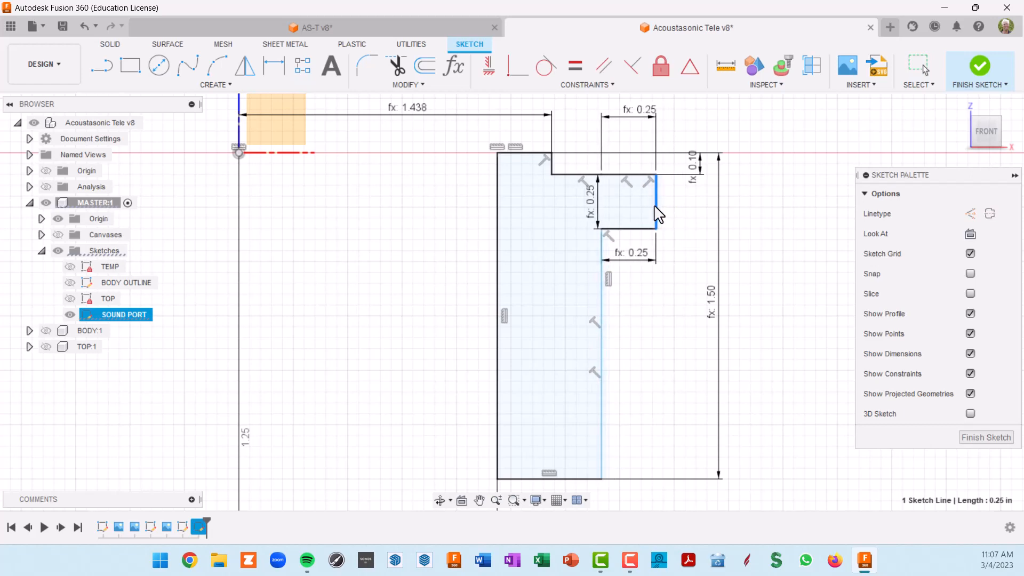
{"action": "scroll", "coordinate": [661, 331], "scroll_direction": "down", "scroll_amount": 3}
{"action": "middle_click_drag", "start_coordinate": [657, 338], "coordinate": [668, 203]}
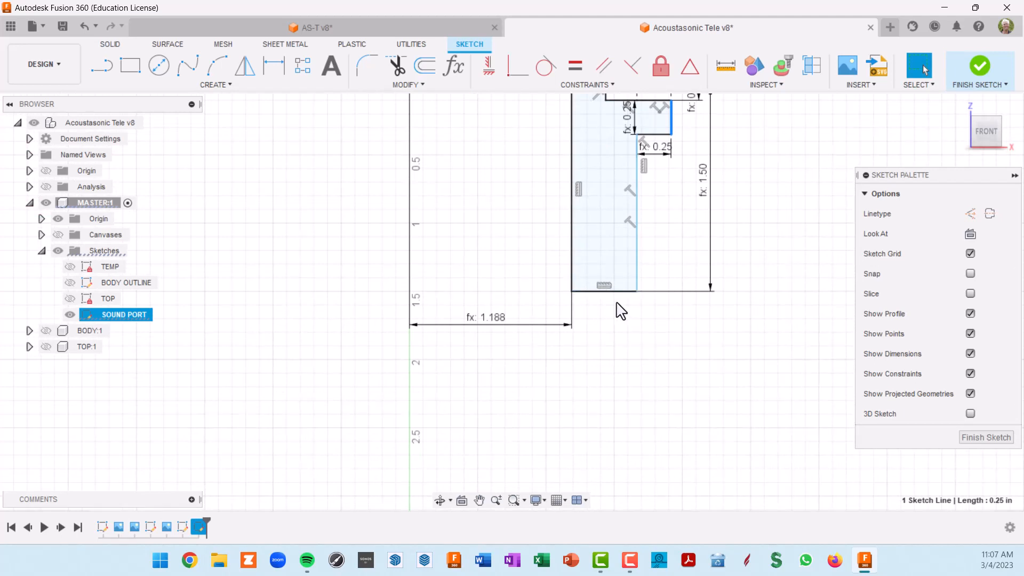
{"action": "key", "text": "d"}
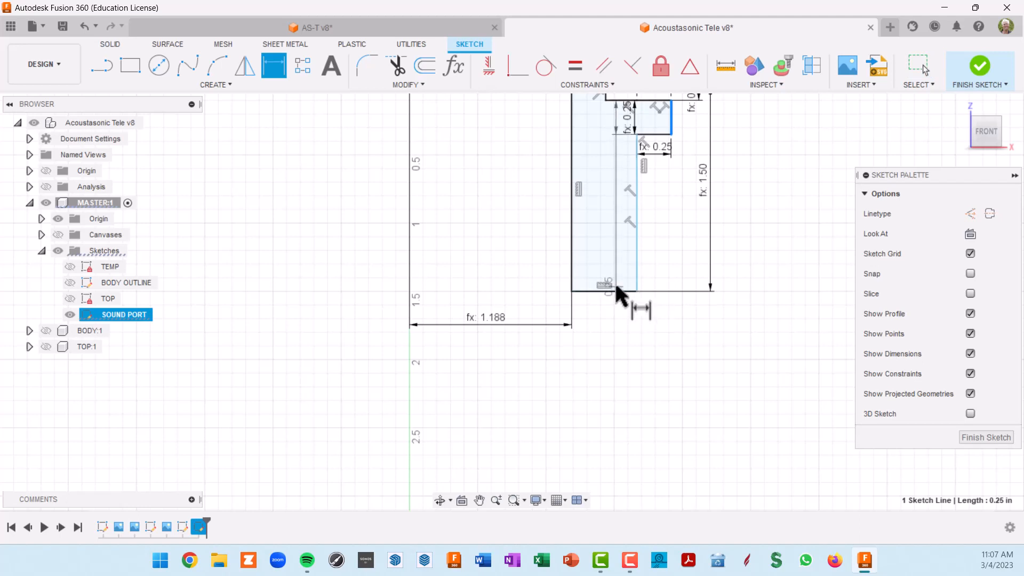
{"action": "scroll", "coordinate": [619, 298], "scroll_direction": "up", "scroll_amount": 3}
{"action": "key", "text": "Escape"}
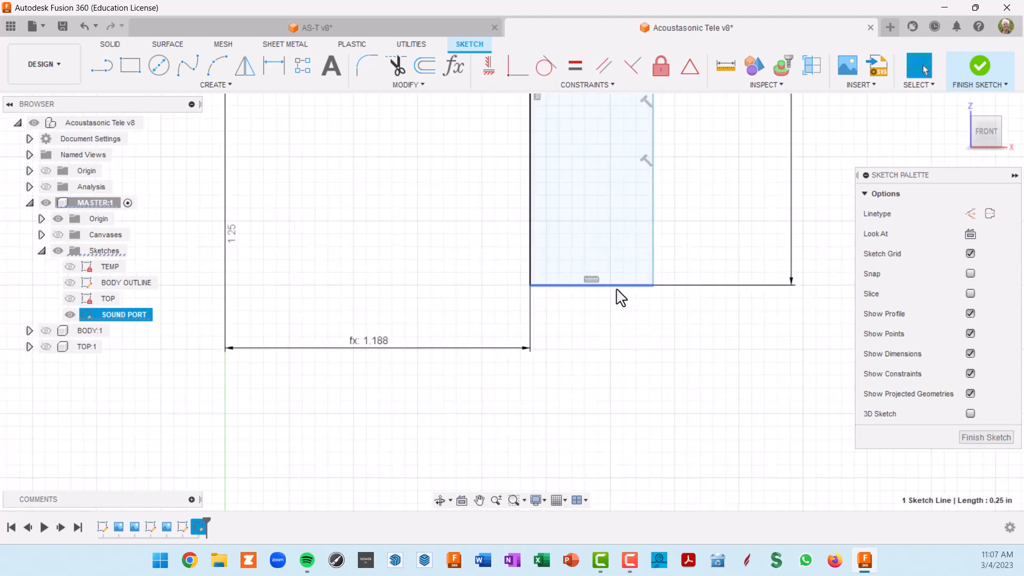
{"action": "key", "text": "d"}
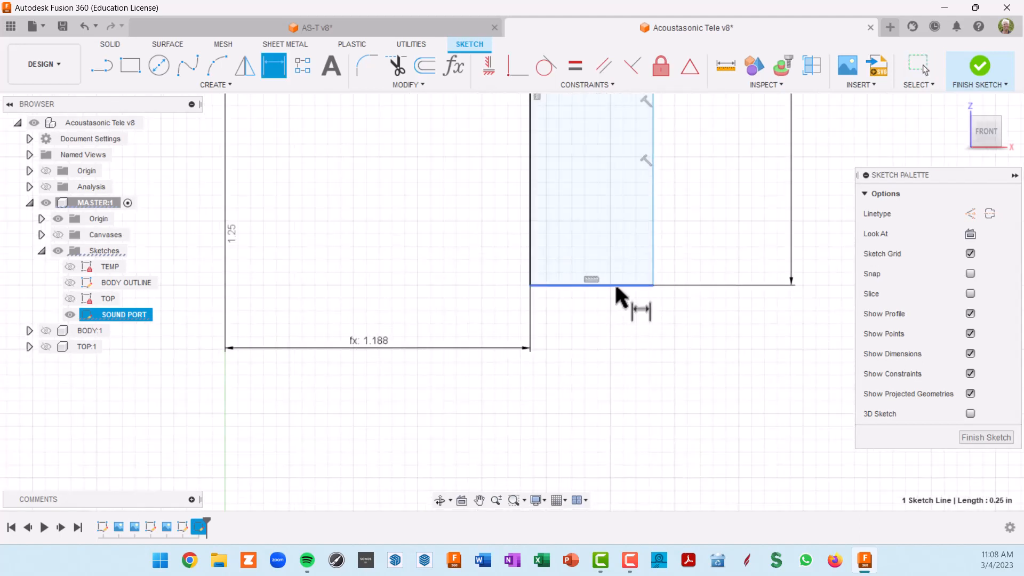
{"action": "left_click", "coordinate": [615, 286]}
{"action": "key", "text": "Escape"}
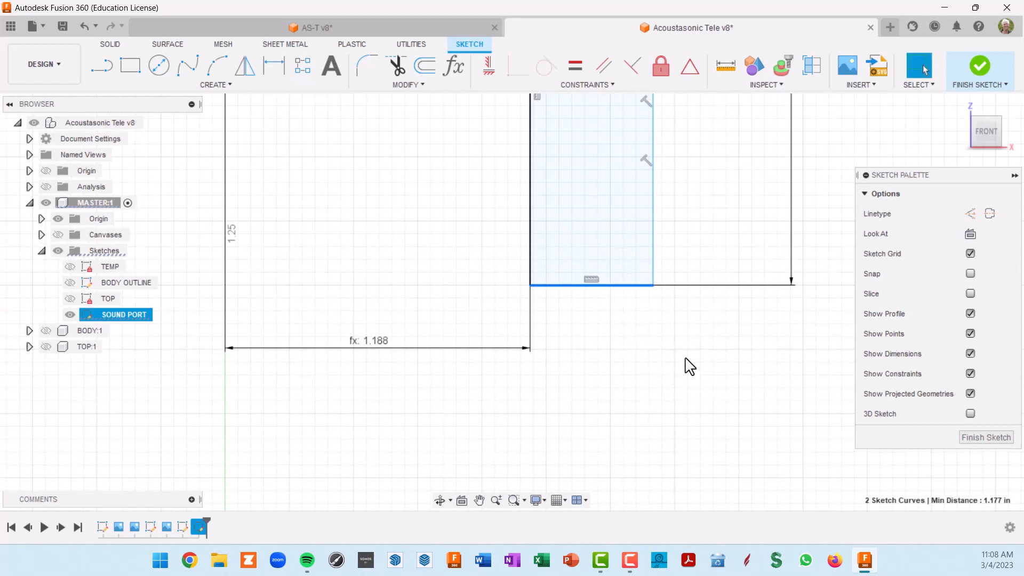
{"action": "scroll", "coordinate": [690, 367], "scroll_direction": "down", "scroll_amount": 3}
{"action": "scroll", "coordinate": [704, 160], "scroll_direction": "up", "scroll_amount": 2}
{"action": "scroll", "coordinate": [712, 156], "scroll_direction": "down", "scroll_amount": 2}
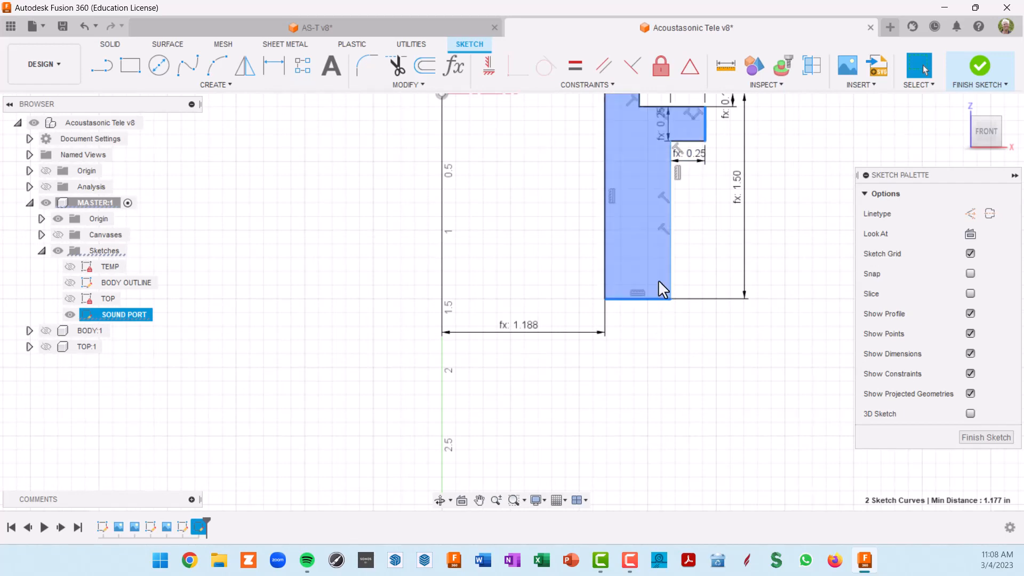
{"action": "scroll", "coordinate": [646, 305], "scroll_direction": "up", "scroll_amount": 2}
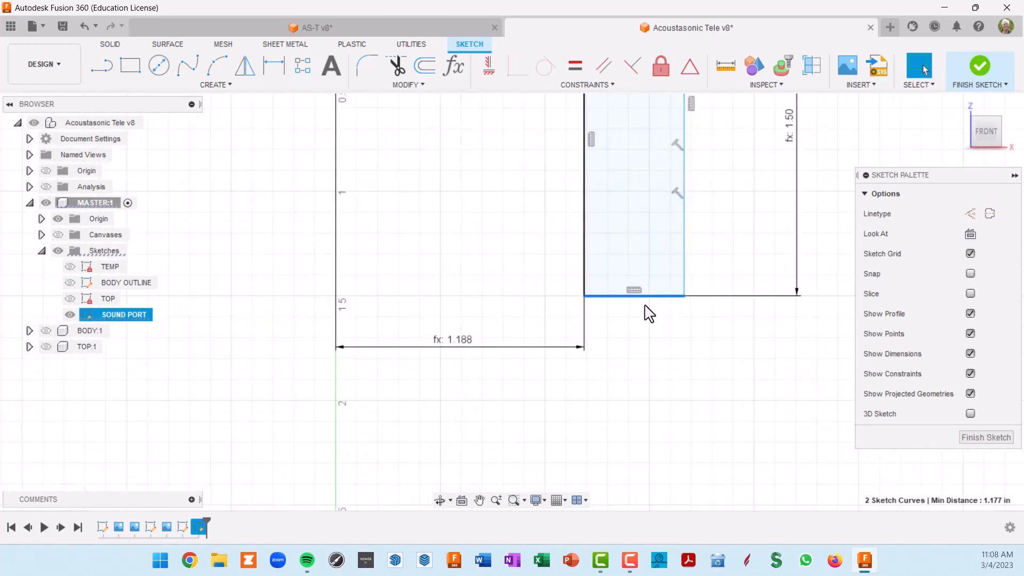
{"action": "scroll", "coordinate": [647, 314], "scroll_direction": "down", "scroll_amount": 3}
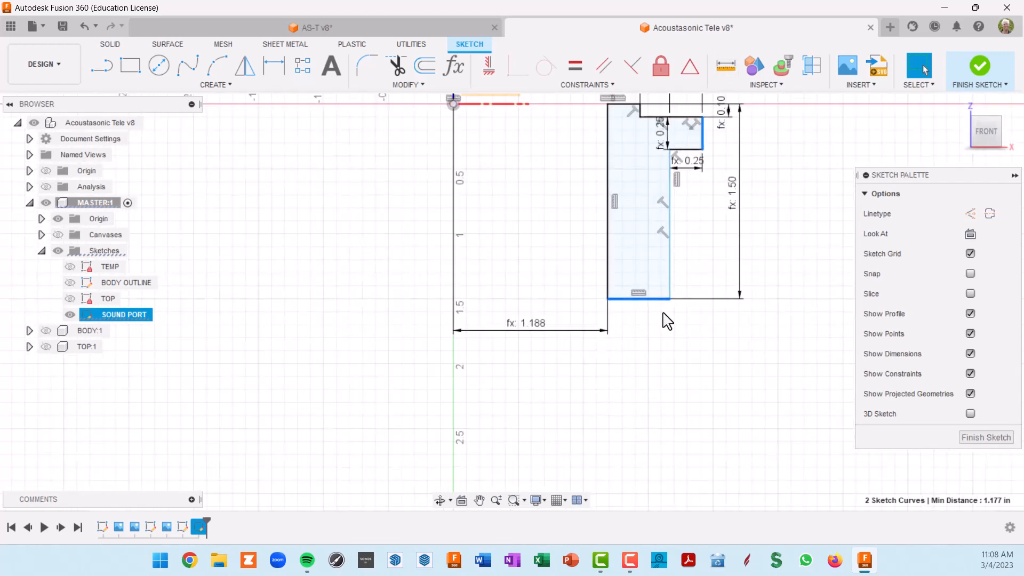
{"action": "key", "text": "Escape"}
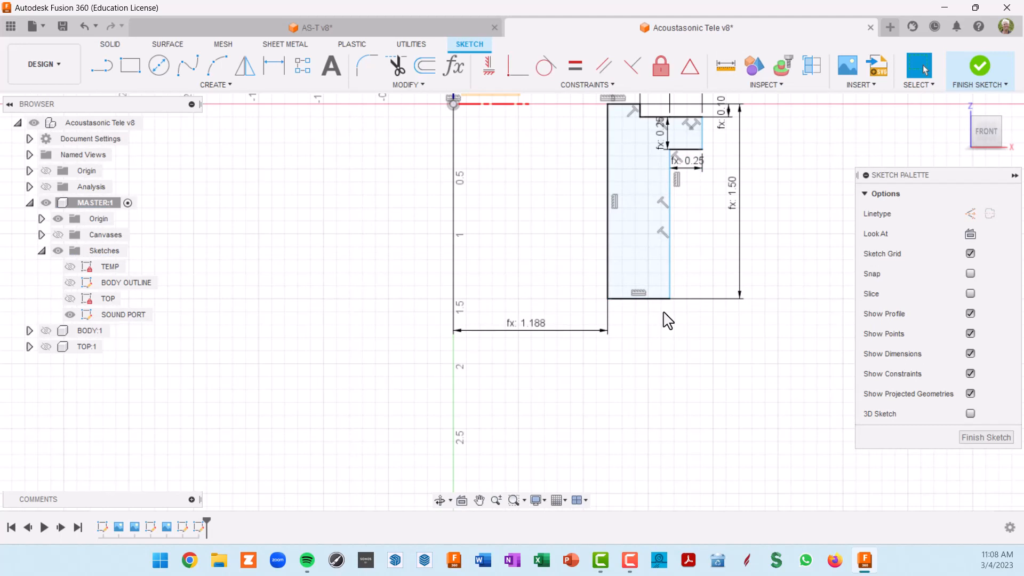
Step: Dimension the bottom edge of the port profile with the user parameter soundPortWid
{"action": "key", "text": "d"}
{"action": "scroll", "coordinate": [662, 305], "scroll_direction": "up", "scroll_amount": 3}
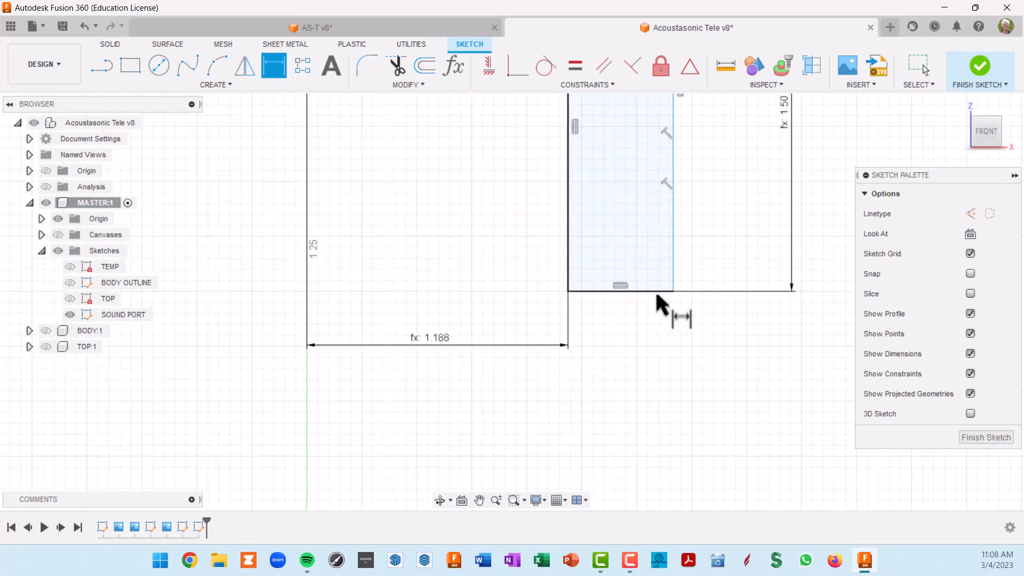
{"action": "left_click", "coordinate": [655, 295]}
{"action": "left_click", "coordinate": [656, 344]}
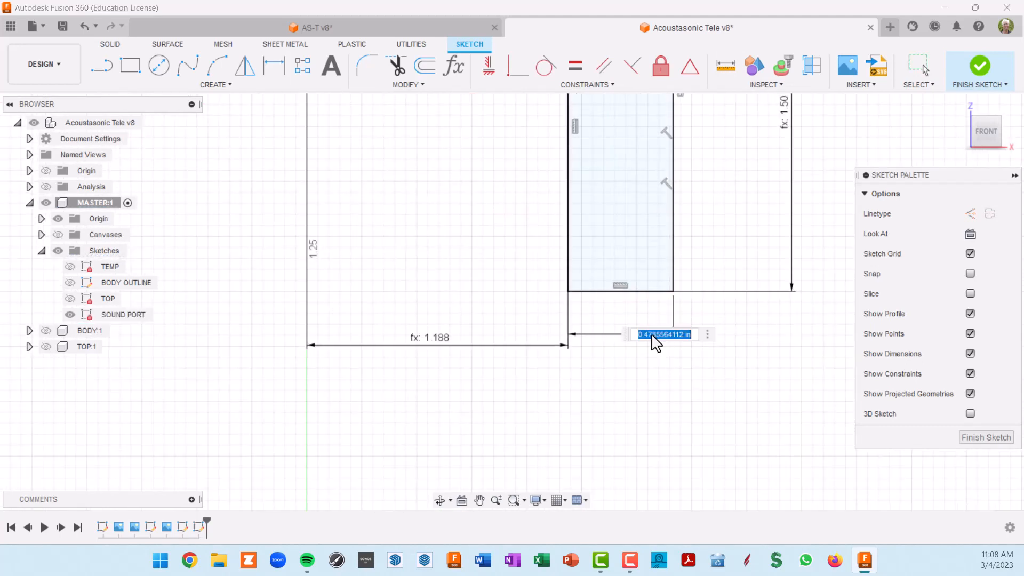
{"action": "type", "text": "su"}
{"action": "key", "text": "BackSpace"}
{"action": "type", "text": "oun"}
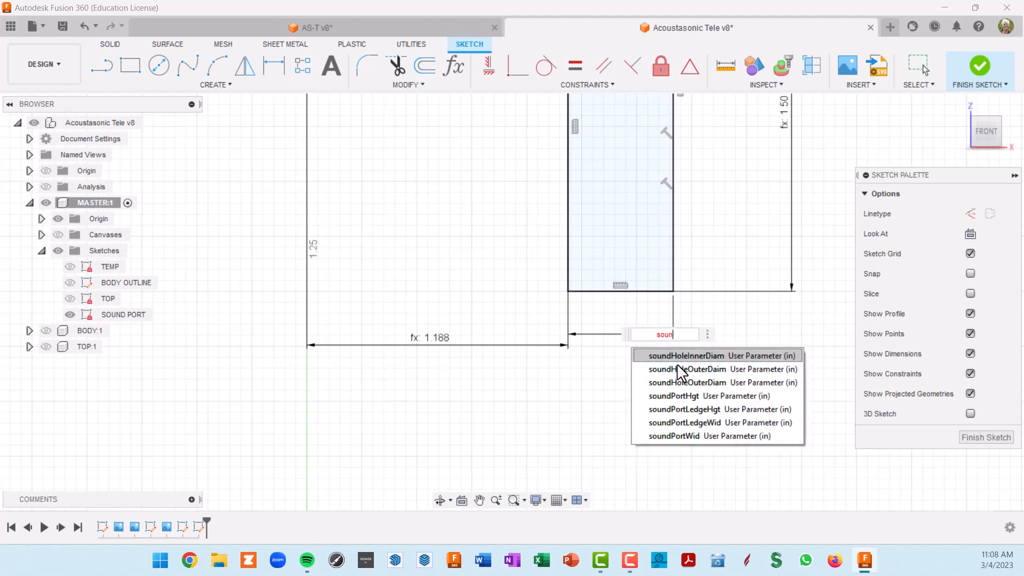
{"action": "type", "text": "dPort"}
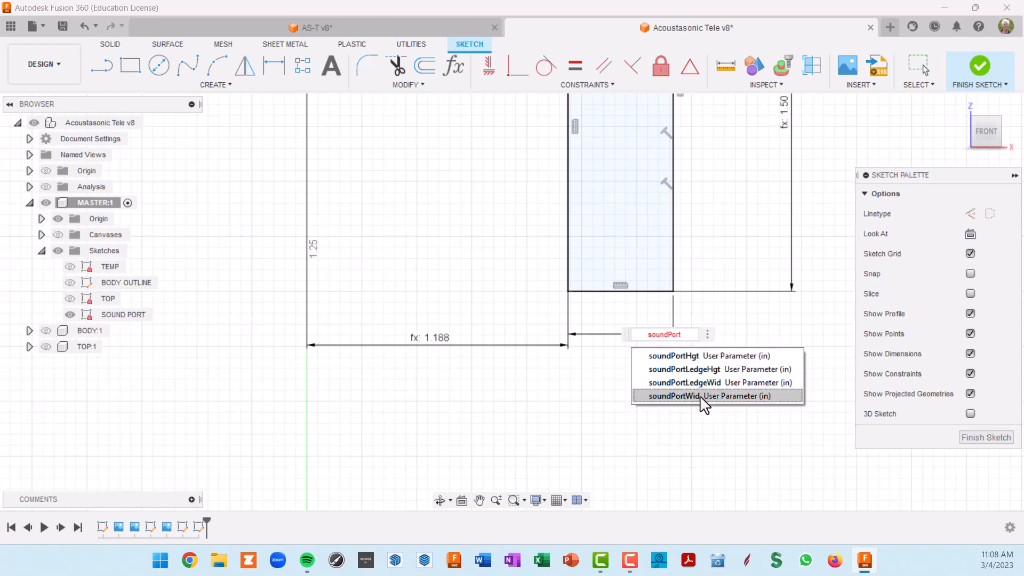
{"action": "left_click", "coordinate": [700, 397]}
{"action": "key", "text": "Return"}
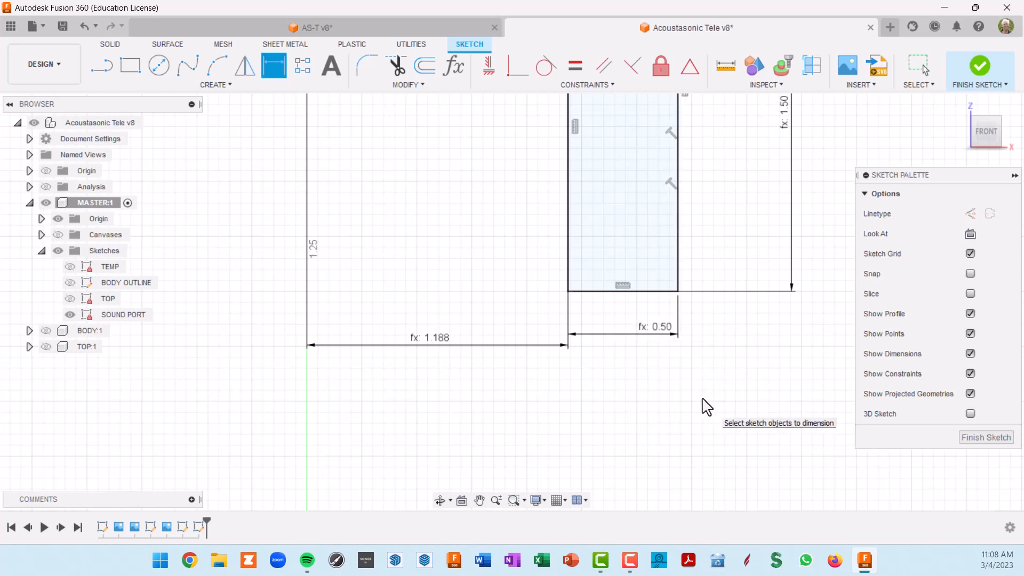
Step: Move the dimension from the origin to the port's inner wall into line with the port width dimension below the profile
{"action": "scroll", "coordinate": [736, 224], "scroll_direction": "down", "scroll_amount": 5}
{"action": "scroll", "coordinate": [738, 219], "scroll_direction": "up", "scroll_amount": 5}
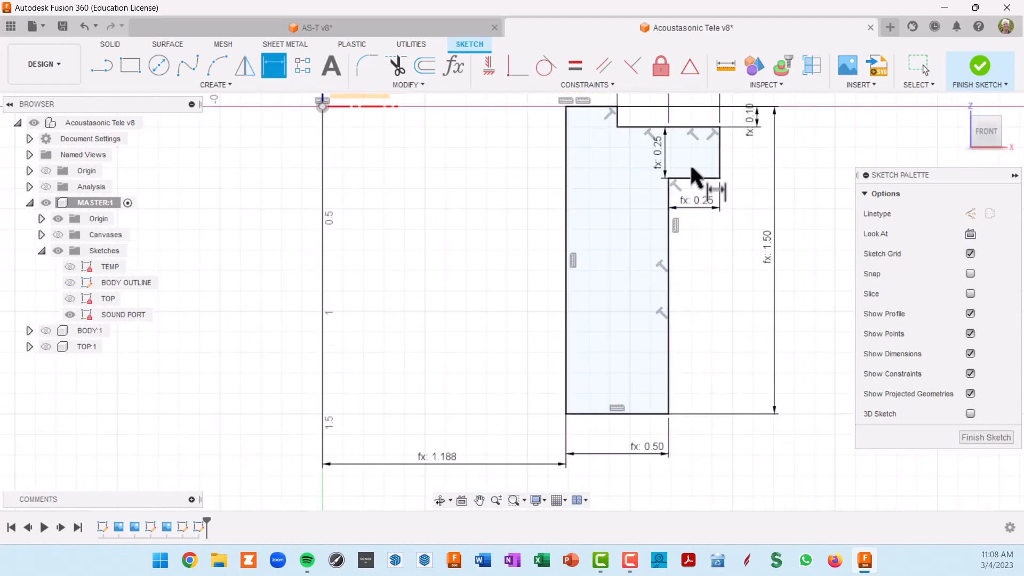
{"action": "scroll", "coordinate": [692, 169], "scroll_direction": "down", "scroll_amount": 4}
{"action": "middle_click_drag", "start_coordinate": [706, 224], "coordinate": [676, 269]}
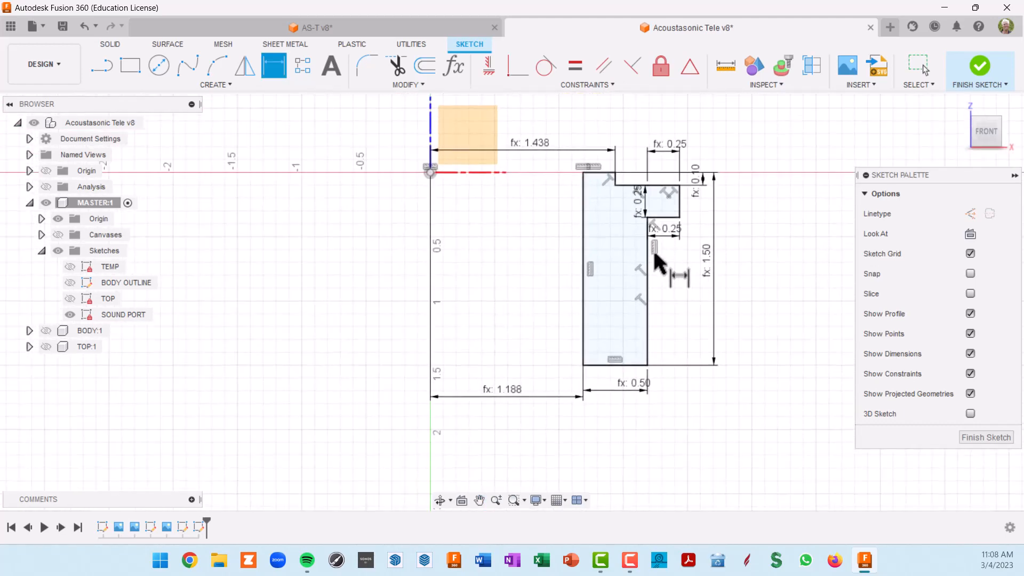
{"action": "left_click", "coordinate": [628, 242]}
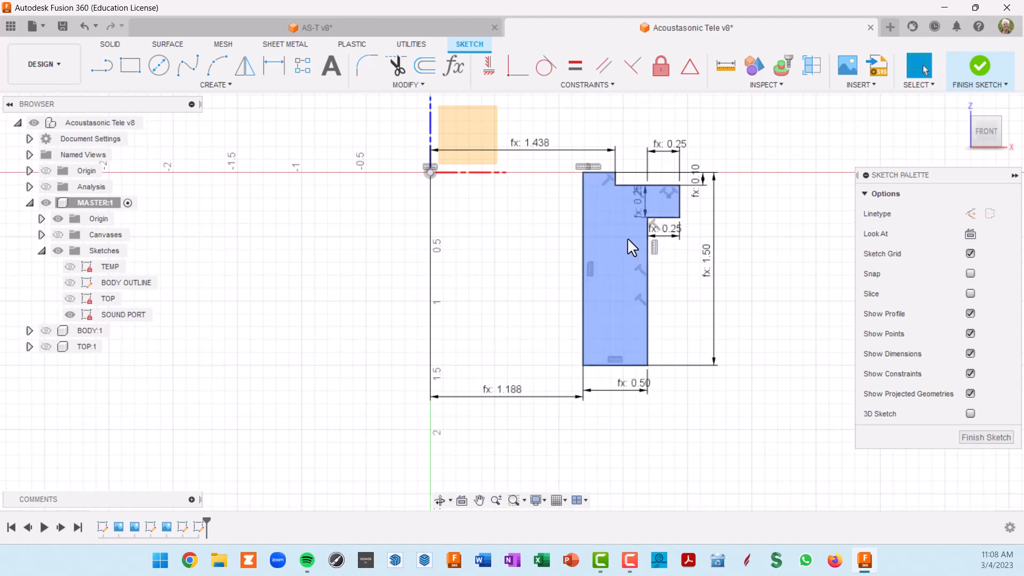
{"action": "left_click", "coordinate": [527, 453]}
{"action": "left_click_drag", "start_coordinate": [531, 398], "coordinate": [532, 392]}
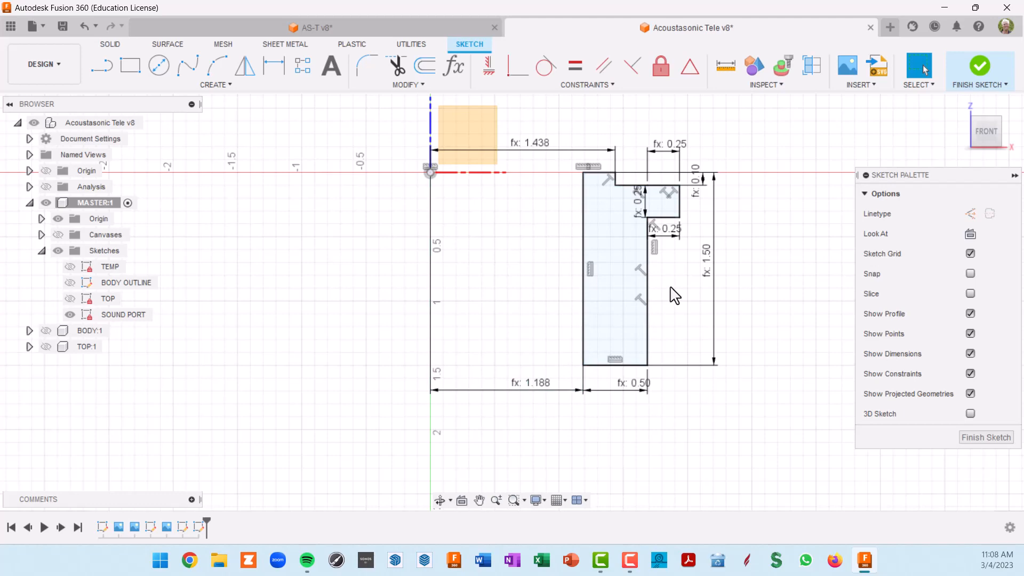
Step: Finish the SOUND PORT sketch
{"action": "scroll", "coordinate": [674, 295], "scroll_direction": "down", "scroll_amount": 2}
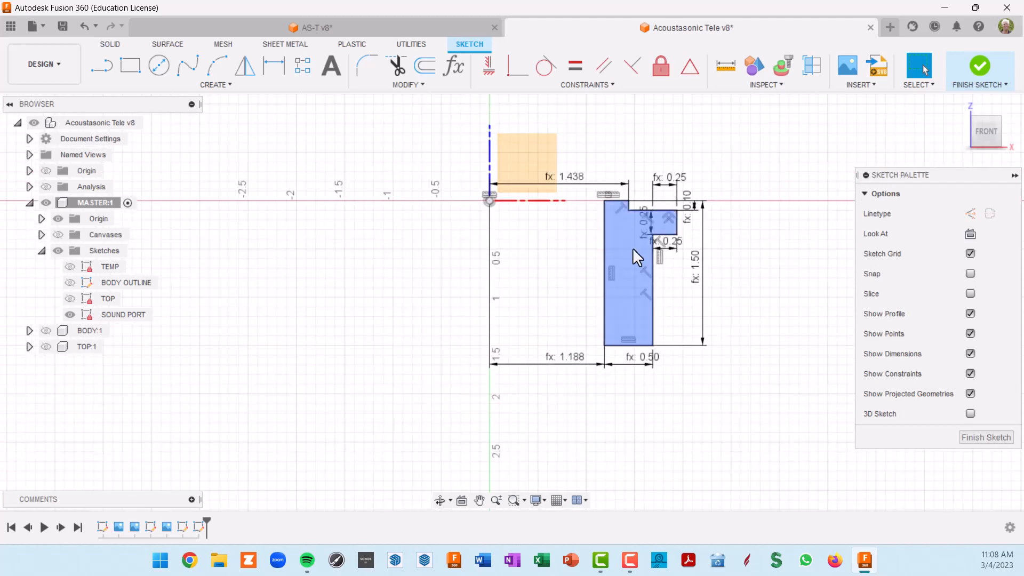
{"action": "scroll", "coordinate": [623, 241], "scroll_direction": "up", "scroll_amount": 4}
{"action": "scroll", "coordinate": [631, 232], "scroll_direction": "down", "scroll_amount": 3}
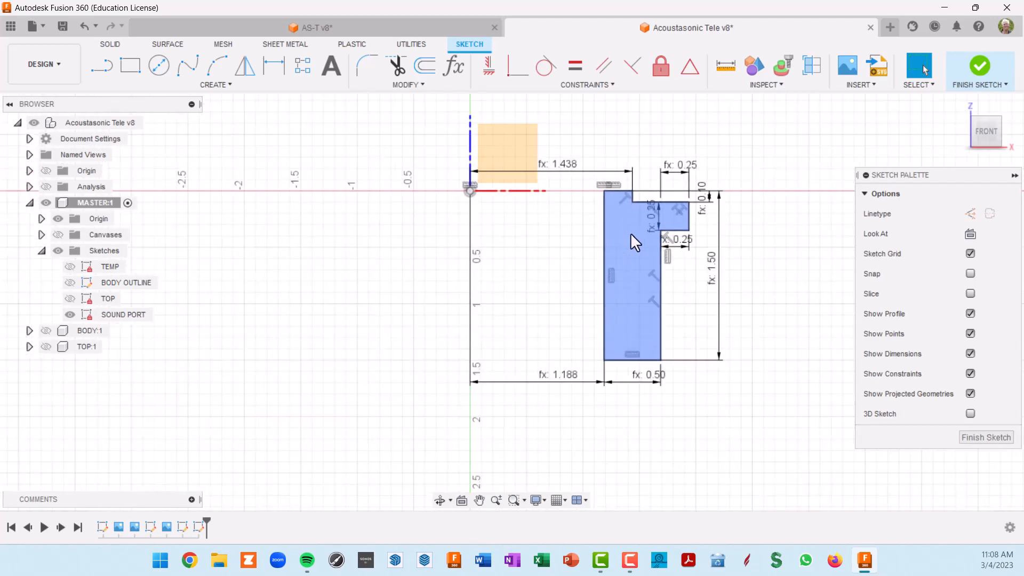
{"action": "middle_click_drag", "start_coordinate": [631, 233], "coordinate": [635, 257], "text": "shift"}
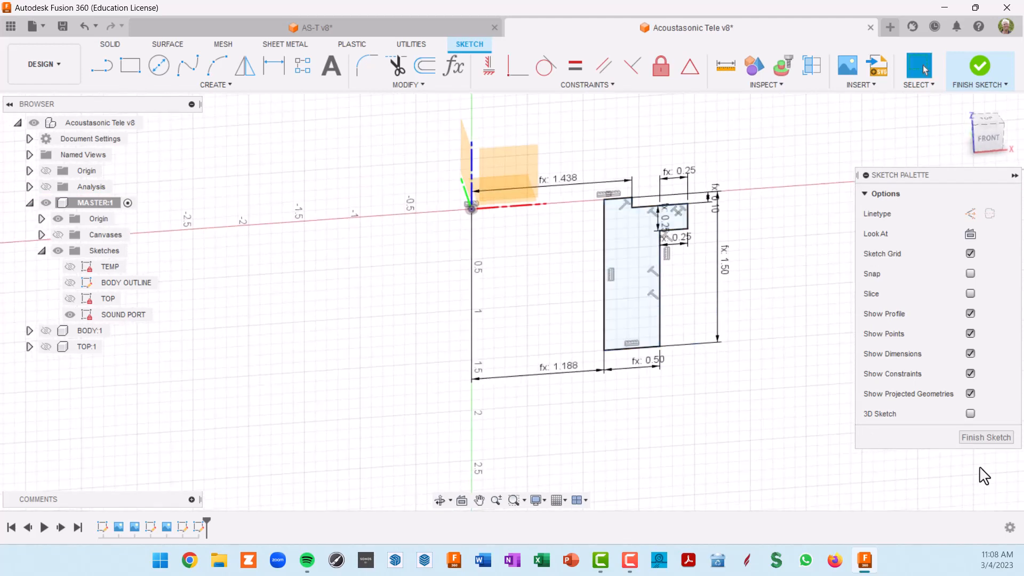
{"action": "left_click", "coordinate": [988, 438]}
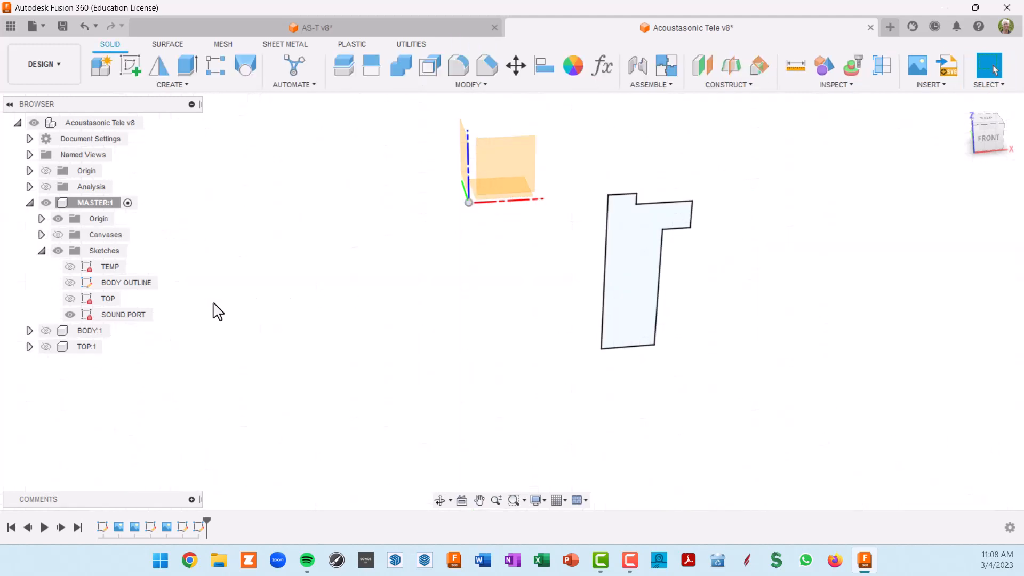
Step: Show the TOP component together with the sound port profile around the sound hole
{"action": "left_click", "coordinate": [47, 347]}
{"action": "middle_click_drag", "start_coordinate": [416, 343], "coordinate": [481, 338], "text": "shift"}
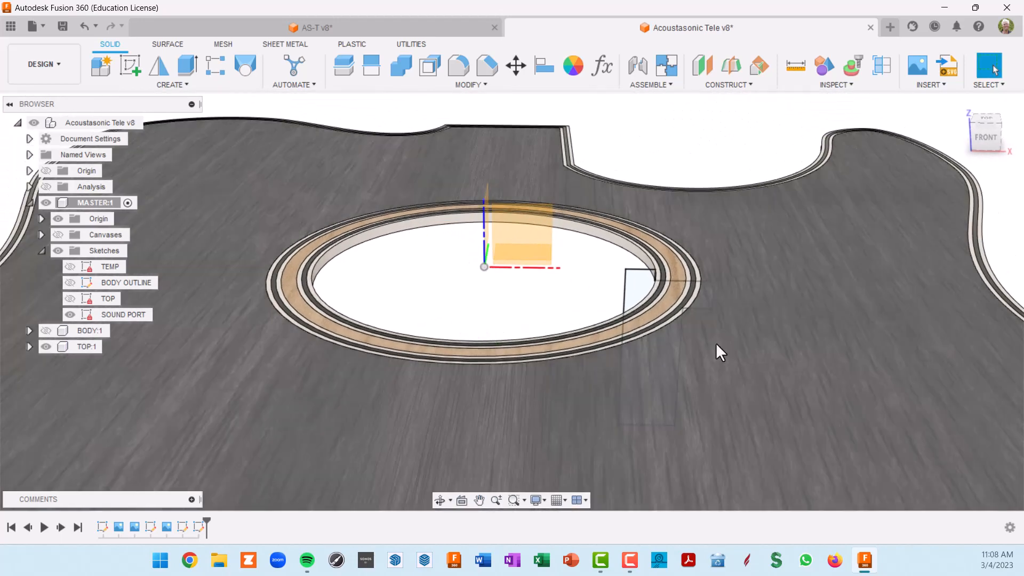
{"action": "scroll", "coordinate": [715, 342], "scroll_direction": "up", "scroll_amount": 3}
{"action": "scroll", "coordinate": [689, 307], "scroll_direction": "down", "scroll_amount": 5}
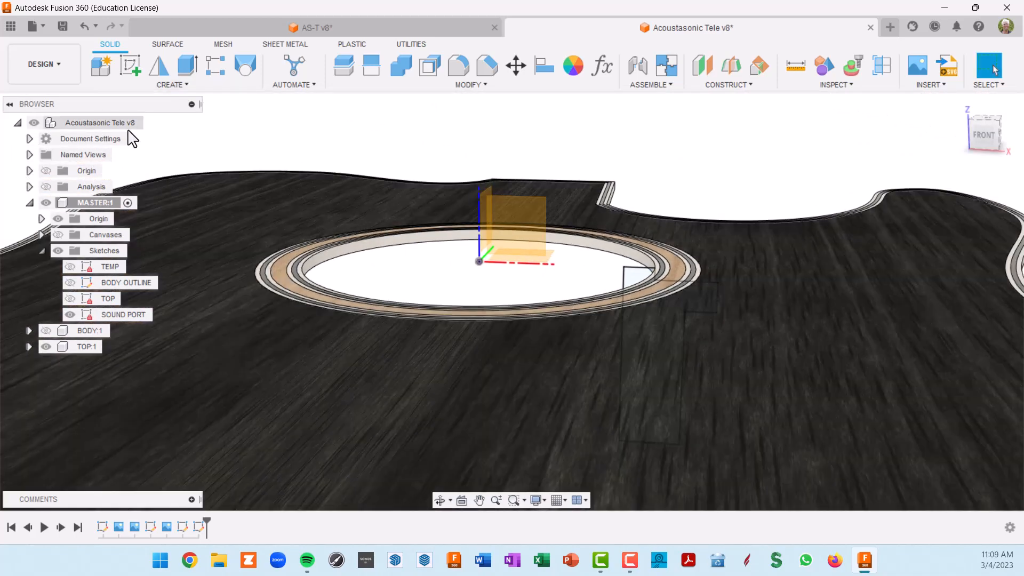
Step: Turn on the section analysis and examine from behind how the port's step and ledge fit the guitar top
{"action": "left_click", "coordinate": [45, 187]}
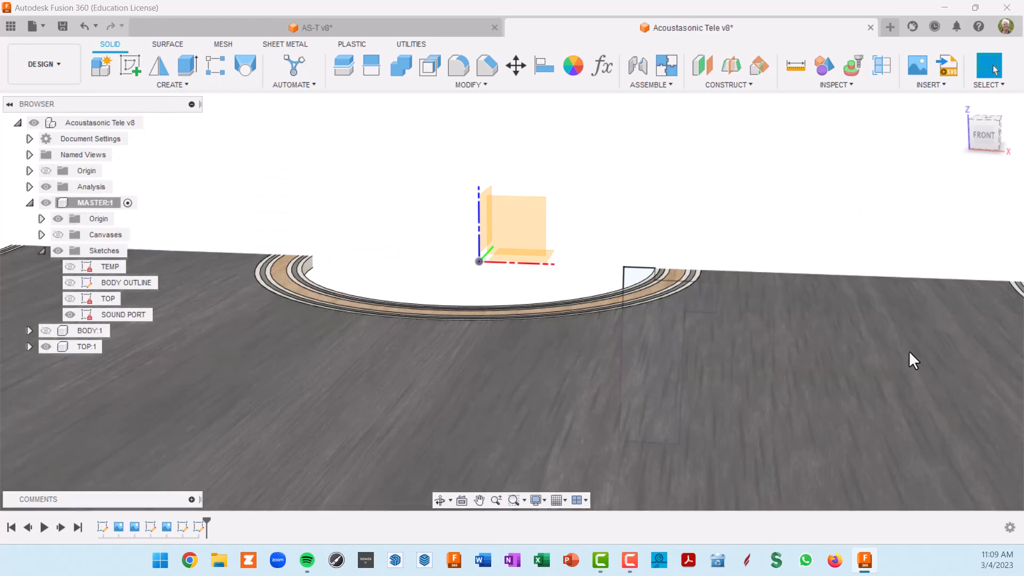
{"action": "middle_click_drag", "start_coordinate": [909, 350], "coordinate": [588, 245], "text": "shift"}
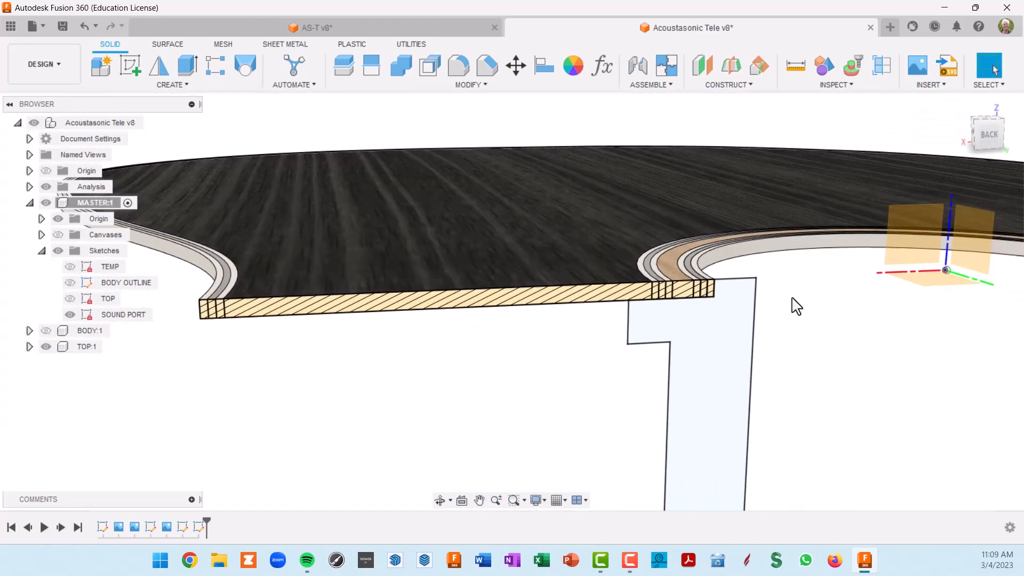
{"action": "middle_click_drag", "start_coordinate": [792, 303], "coordinate": [676, 180]}
{"action": "middle_click_drag", "start_coordinate": [558, 214], "coordinate": [590, 277]}
{"action": "scroll", "coordinate": [606, 213], "scroll_direction": "up", "scroll_amount": 3}
{"action": "scroll", "coordinate": [606, 213], "scroll_direction": "up", "scroll_amount": 1}
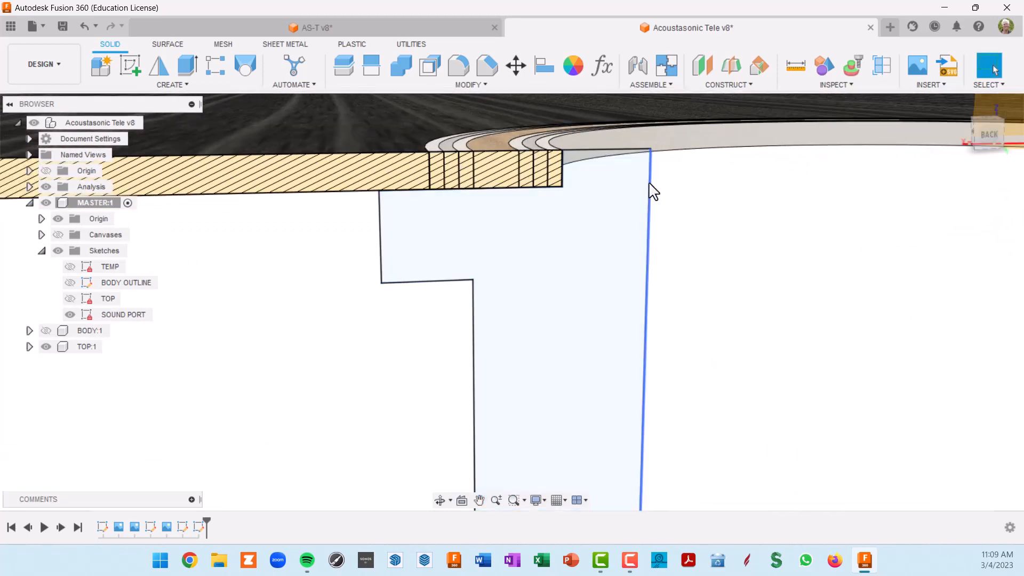
Step: Examine where the sound port's ledge meets the underside of the sectioned top and how the profile lies relative to the origin axes
{"action": "scroll", "coordinate": [648, 184], "scroll_direction": "down", "scroll_amount": 4}
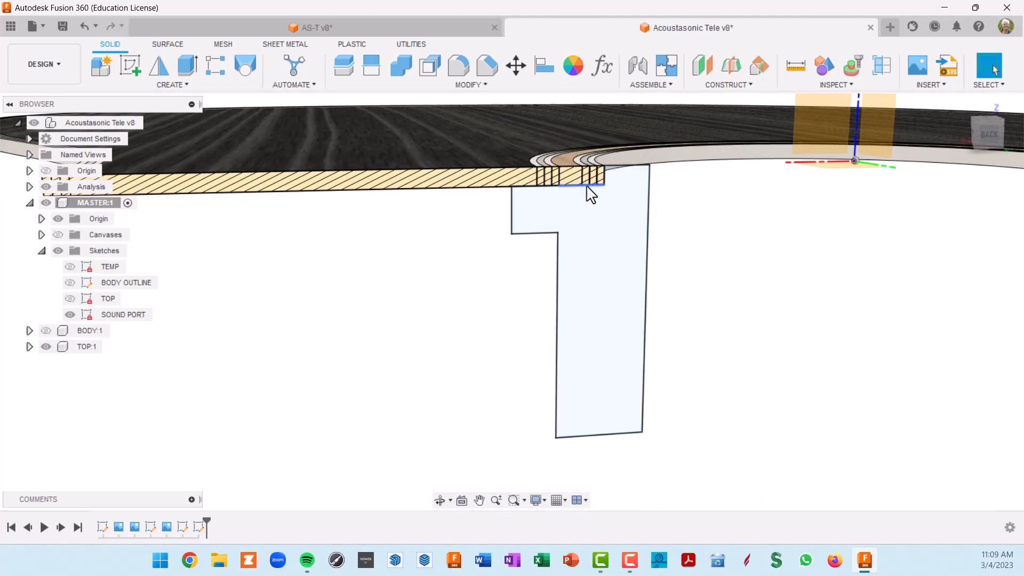
{"action": "scroll", "coordinate": [587, 194], "scroll_direction": "up", "scroll_amount": 4}
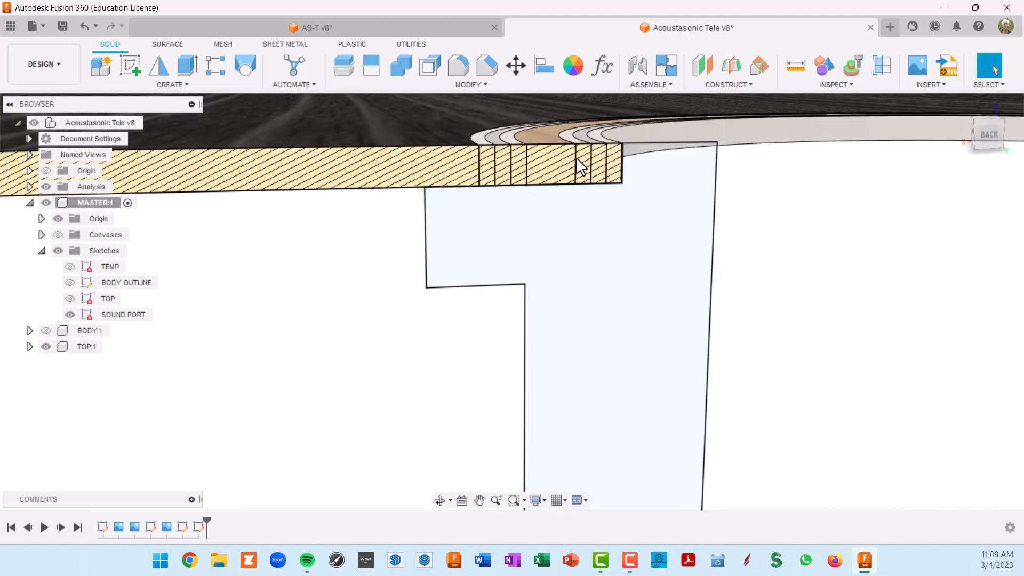
{"action": "scroll", "coordinate": [455, 175], "scroll_direction": "down", "scroll_amount": 3}
{"action": "scroll", "coordinate": [455, 175], "scroll_direction": "down", "scroll_amount": 2}
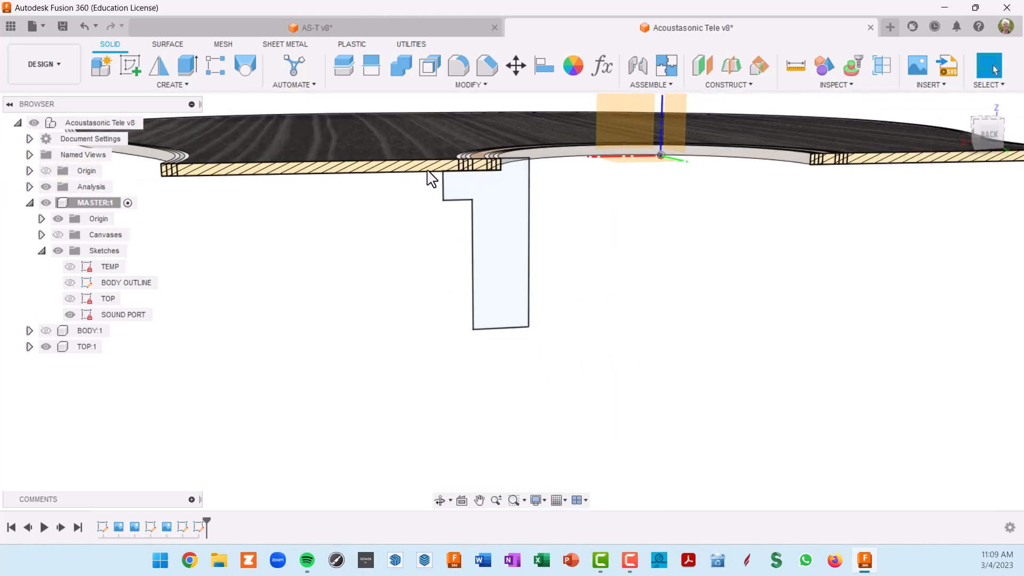
{"action": "scroll", "coordinate": [432, 175], "scroll_direction": "up", "scroll_amount": 3}
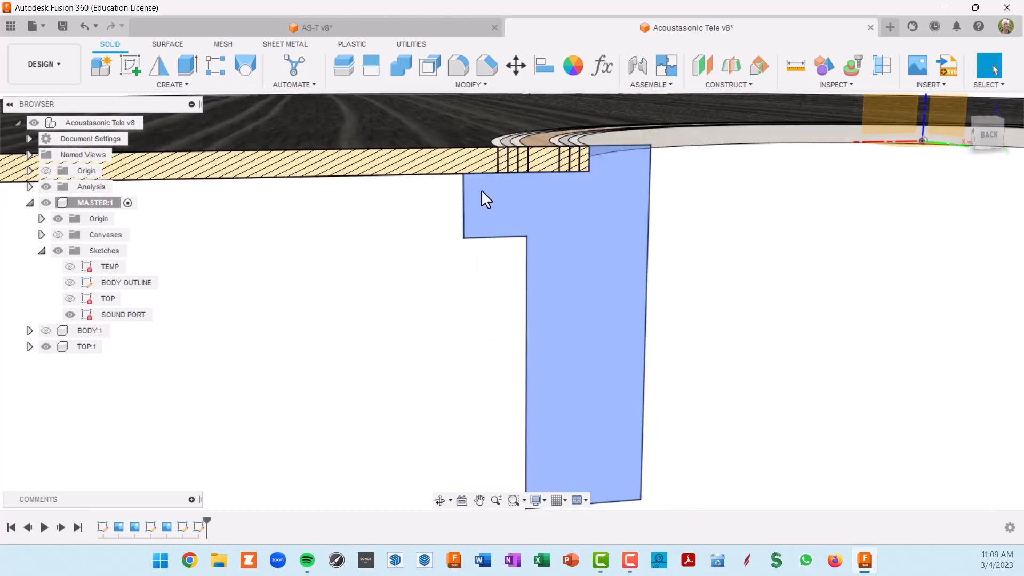
{"action": "scroll", "coordinate": [499, 212], "scroll_direction": "down", "scroll_amount": 3}
{"action": "middle_click_drag", "start_coordinate": [502, 216], "coordinate": [535, 223], "text": "shift"}
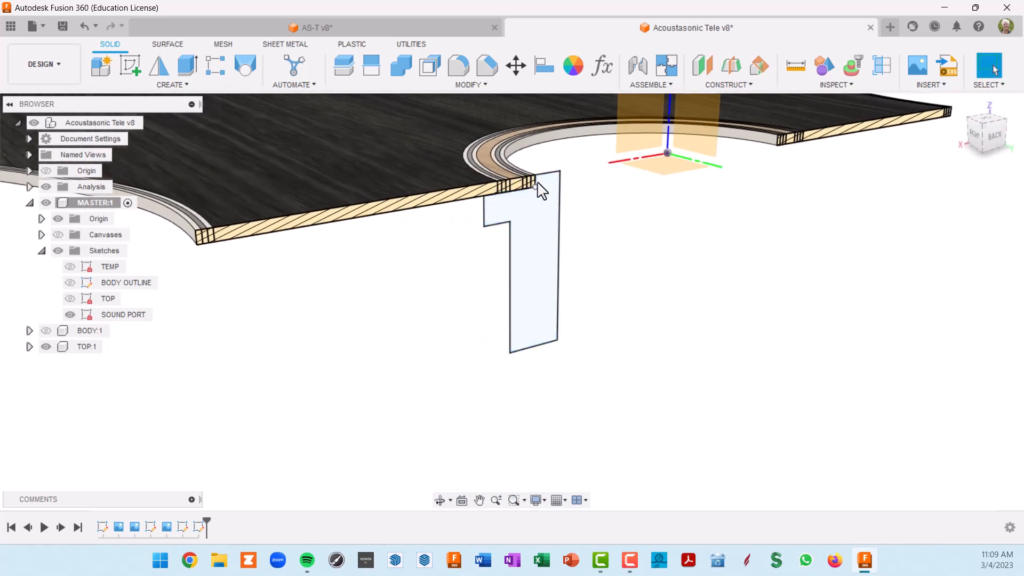
{"action": "scroll", "coordinate": [627, 257], "scroll_direction": "down", "scroll_amount": 3}
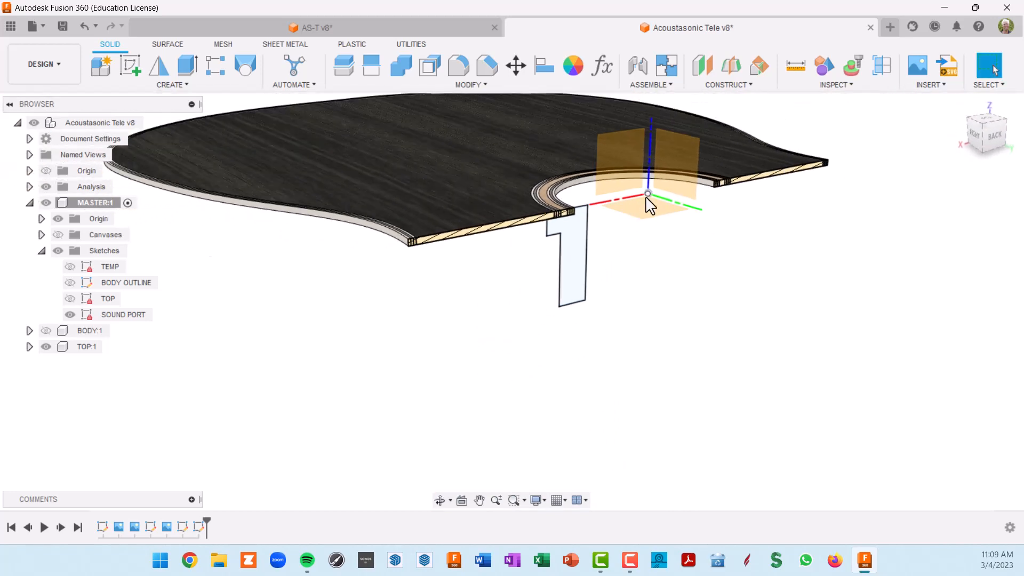
{"action": "mouse_move", "coordinate": [636, 268]}
{"action": "middle_mouse_down", "text": "shift"}
{"action": "mouse_move", "coordinate": [631, 257]}
{"action": "mouse_move", "coordinate": [606, 274]}
{"action": "middle_mouse_up", "text": "shift"}
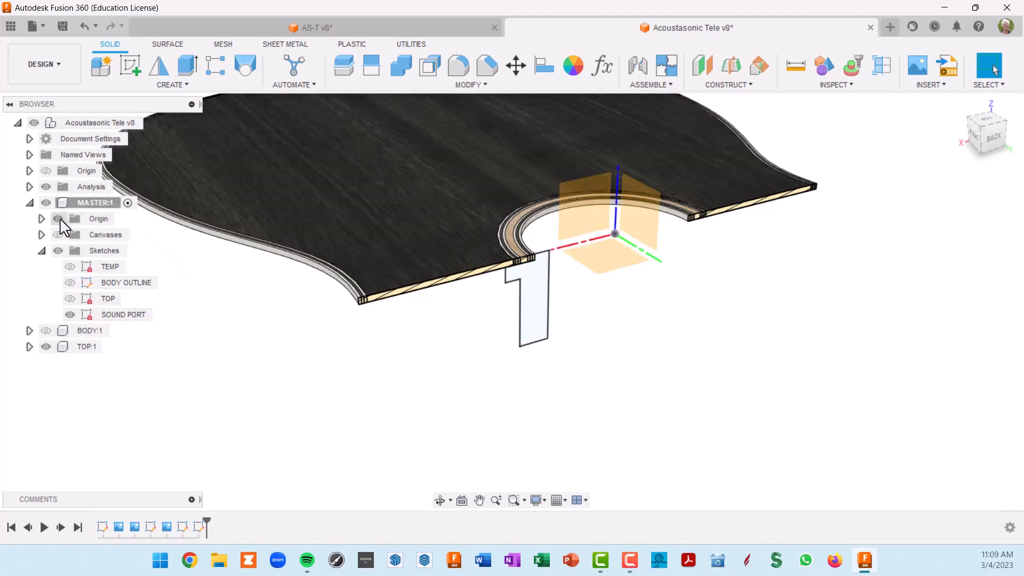
Step: Activate the top-level assembly and create an internal standard component in it named SOUND PORT
{"action": "left_click", "coordinate": [30, 203]}
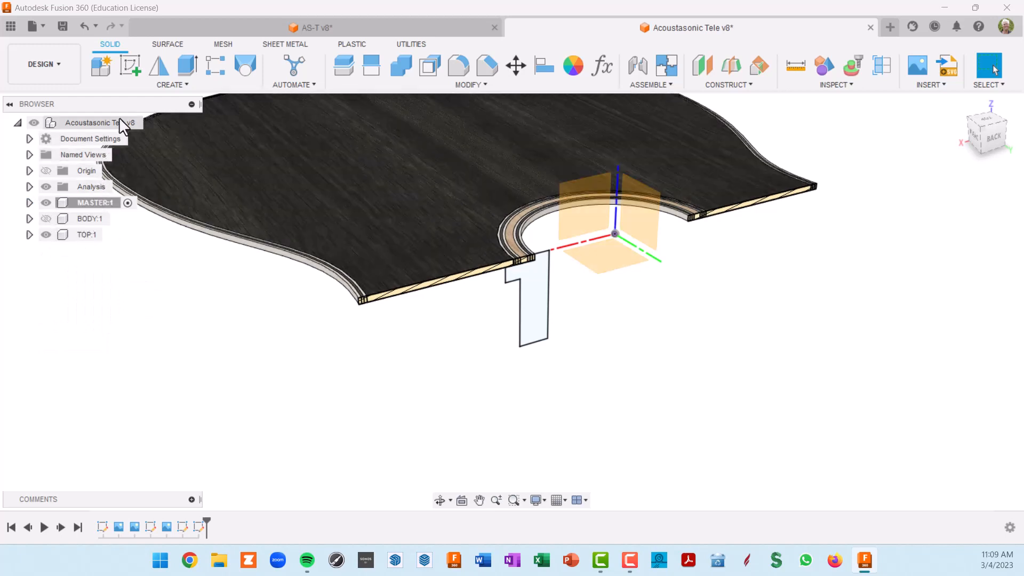
{"action": "left_click", "coordinate": [150, 124]}
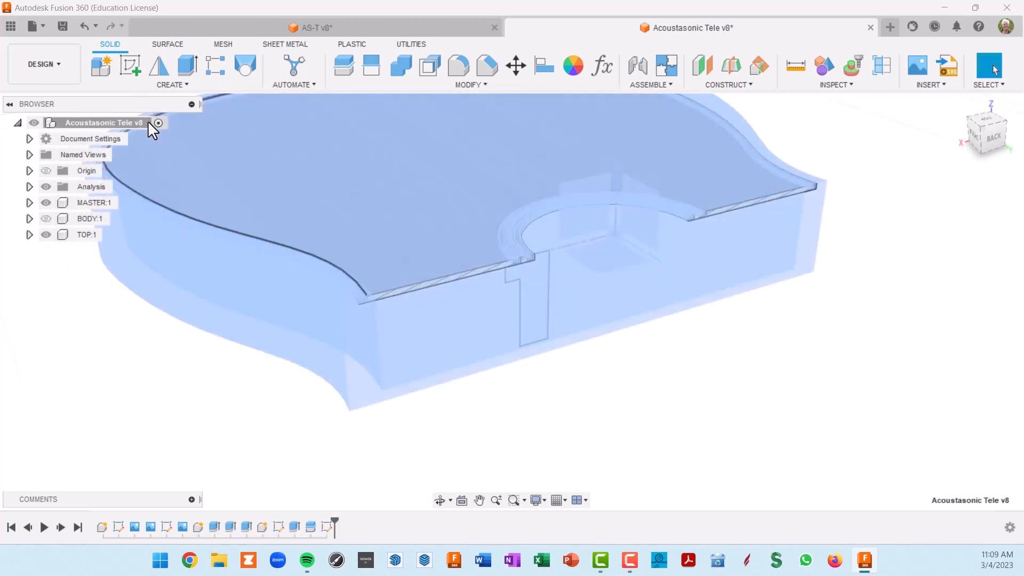
{"action": "left_click", "coordinate": [103, 73]}
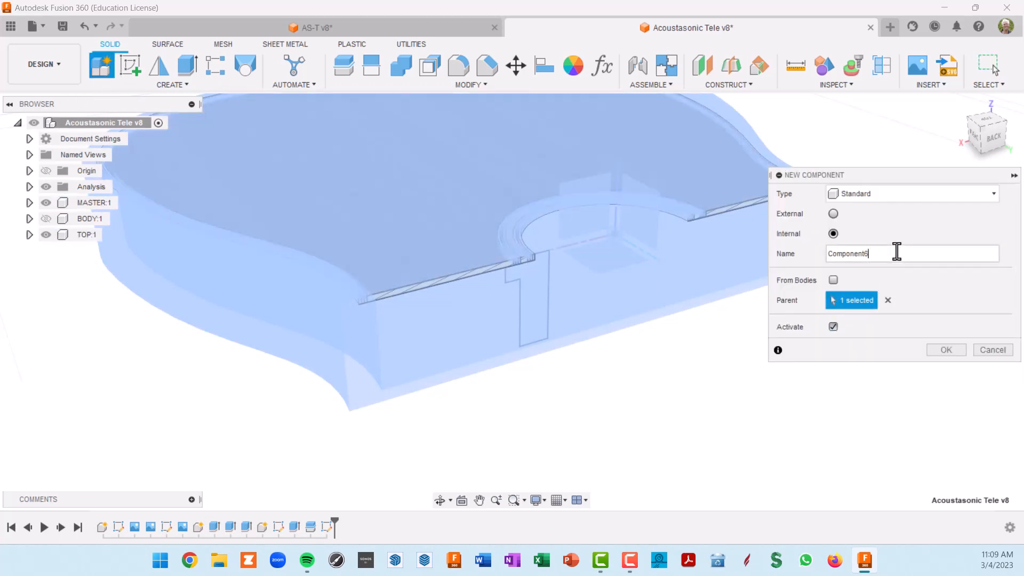
{"action": "double_click", "coordinate": [898, 251]}
{"action": "type", "text": "sou"}
{"action": "left_click", "coordinate": [947, 351]}
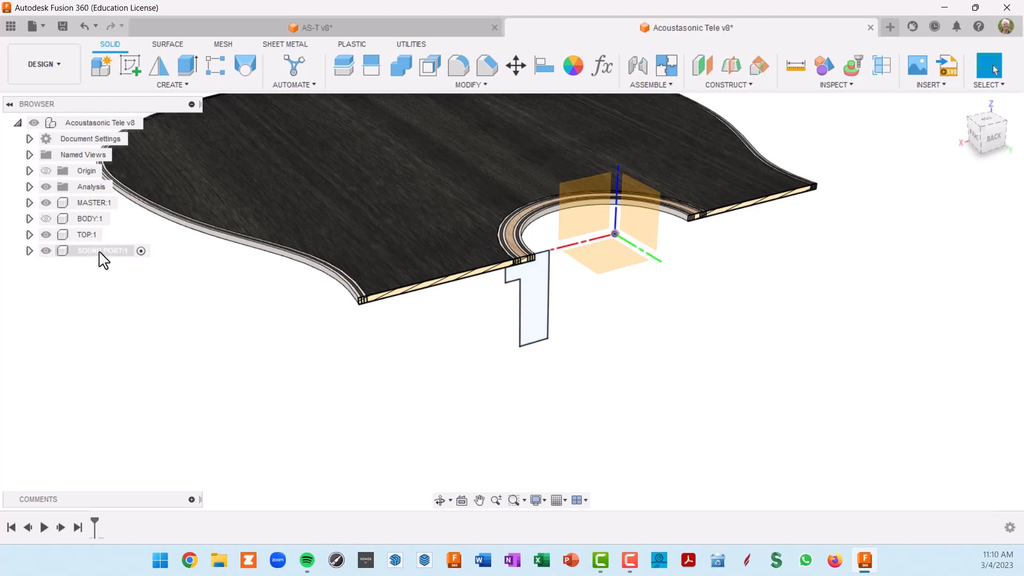
{"action": "left_click", "coordinate": [30, 251]}
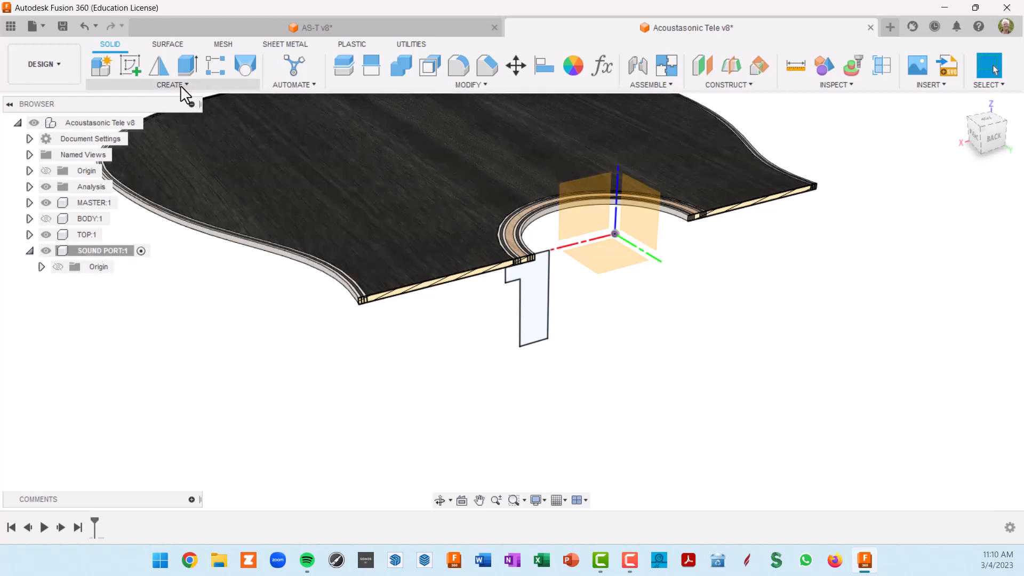
Step: Revolve the sound port profile 360 degrees around the Z axis as a new body, with the section analysis turned off
{"action": "left_click", "coordinate": [181, 87]}
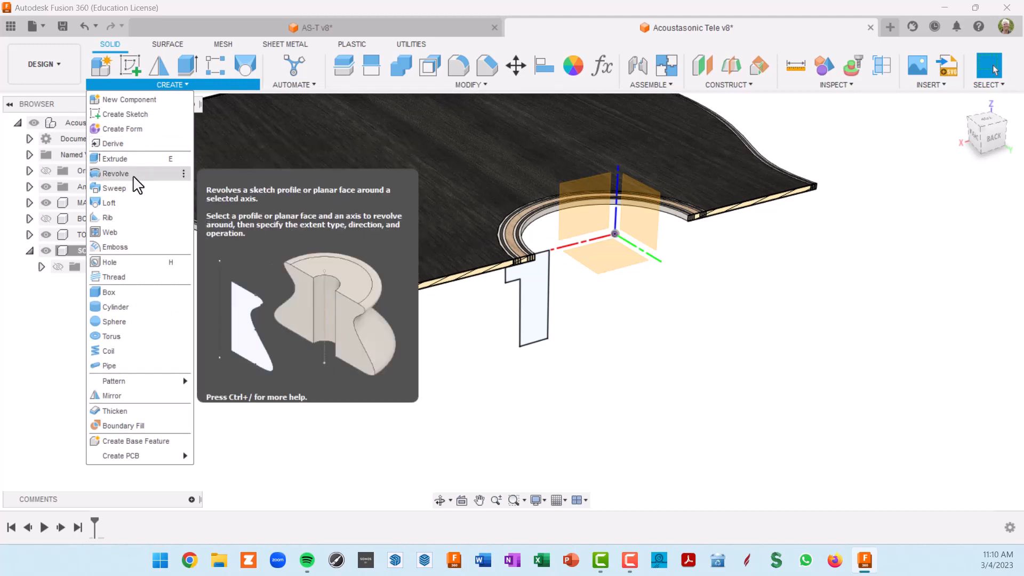
{"action": "left_click", "coordinate": [136, 174]}
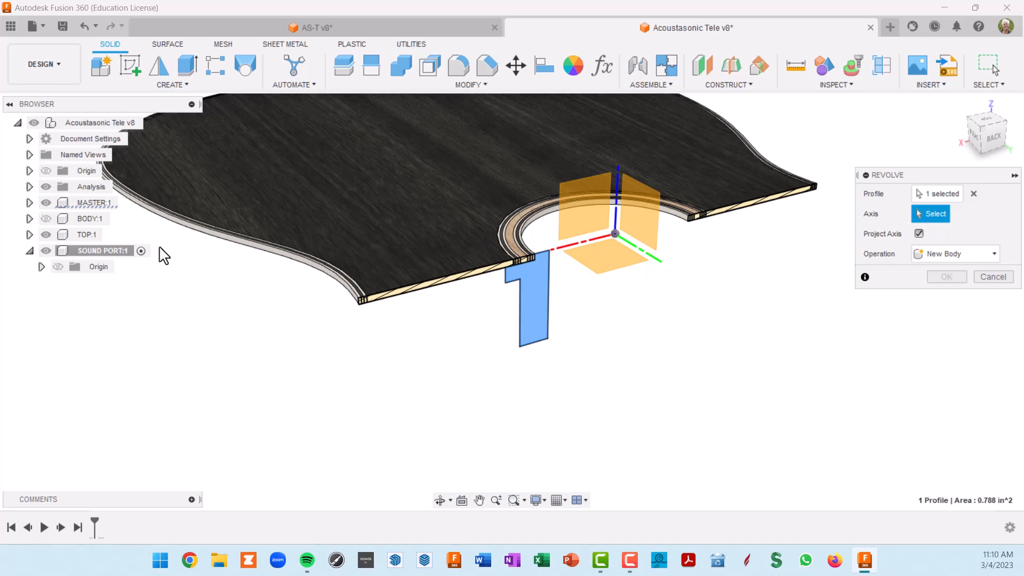
{"action": "left_click", "coordinate": [29, 204]}
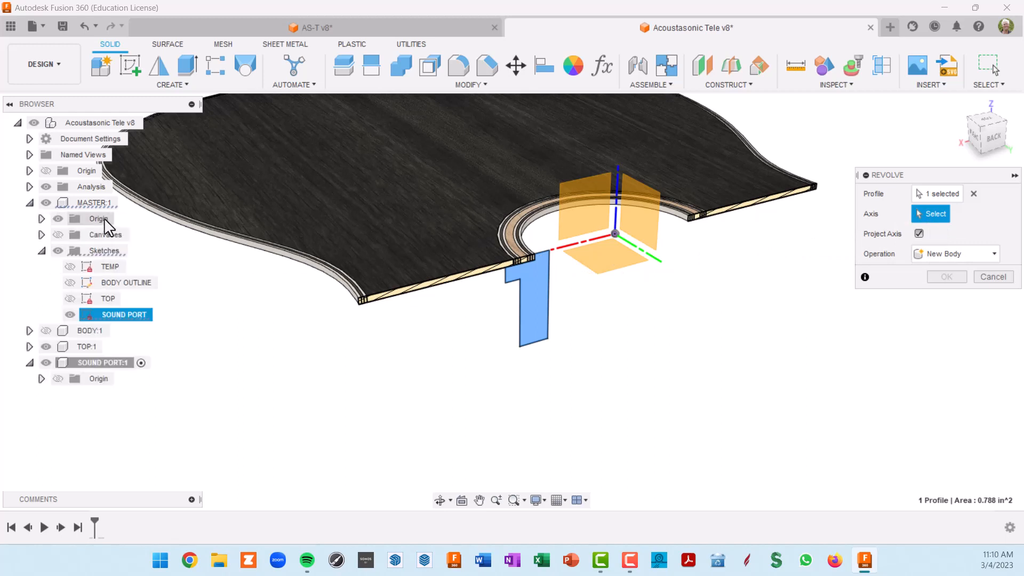
{"action": "left_click", "coordinate": [615, 200]}
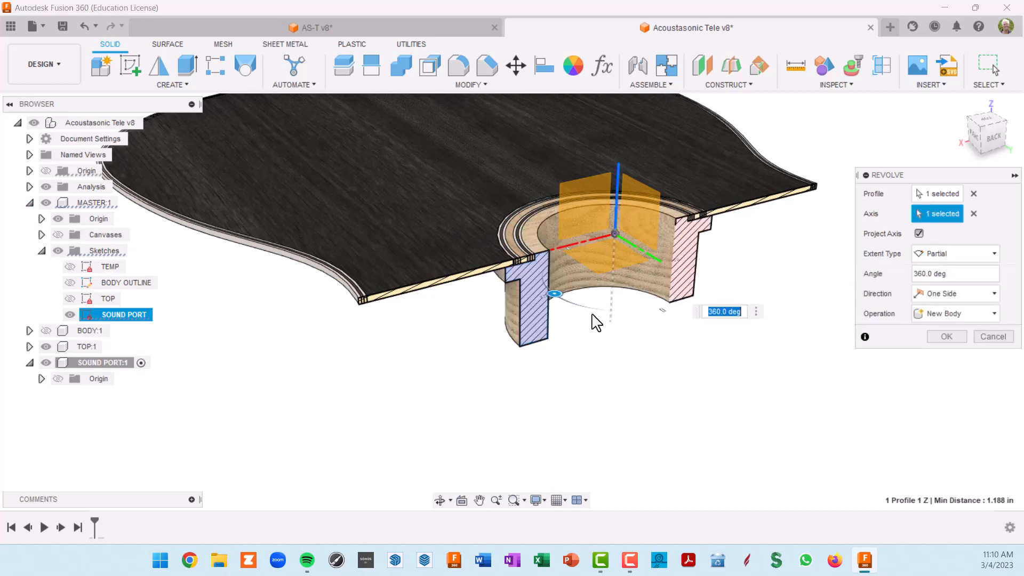
{"action": "scroll", "coordinate": [636, 311], "scroll_direction": "down", "scroll_amount": 3}
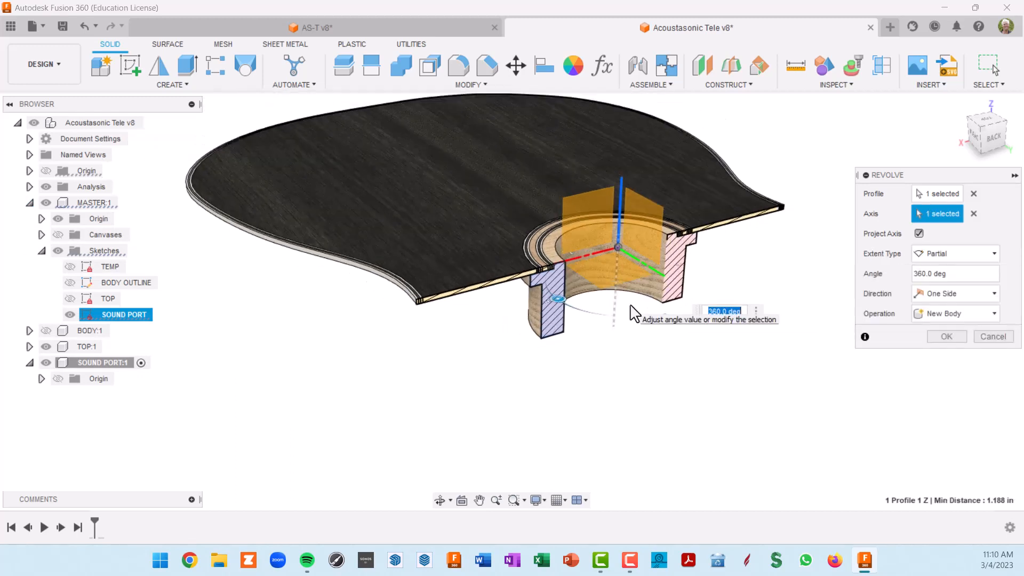
{"action": "middle_click_drag", "start_coordinate": [646, 297], "coordinate": [607, 280]}
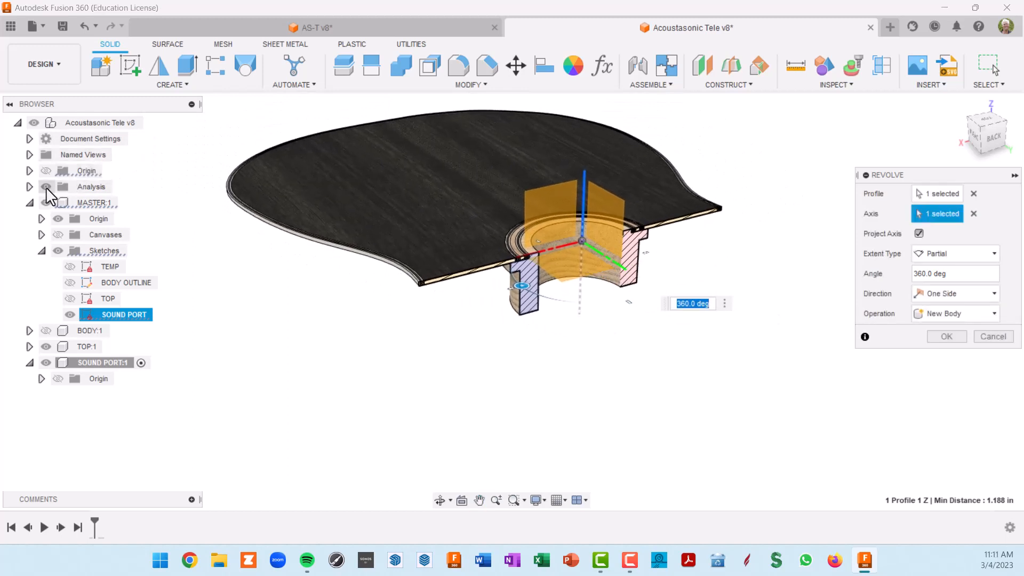
{"action": "left_click", "coordinate": [47, 187]}
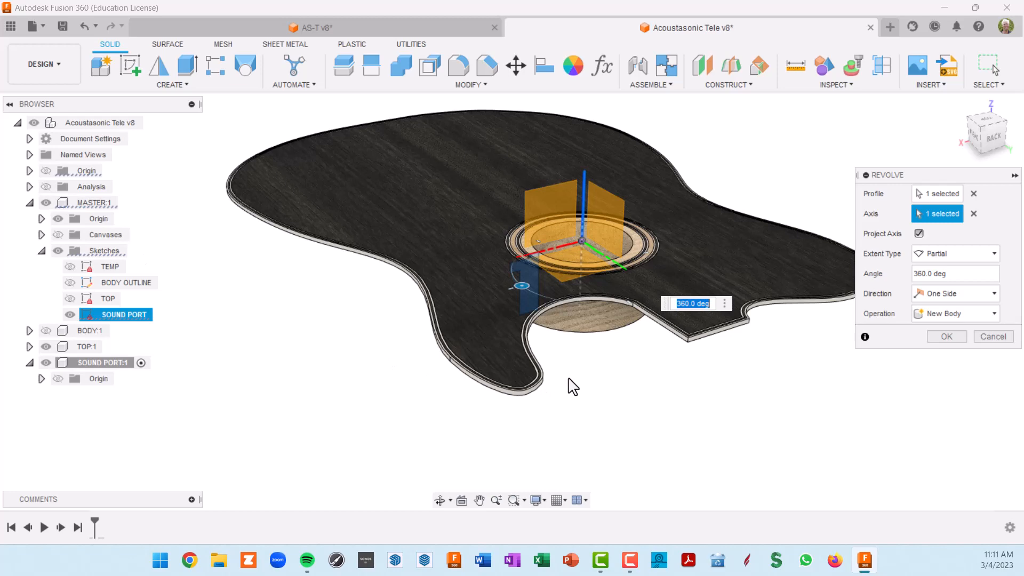
{"action": "middle_click_drag", "start_coordinate": [573, 387], "coordinate": [572, 273], "text": "shift"}
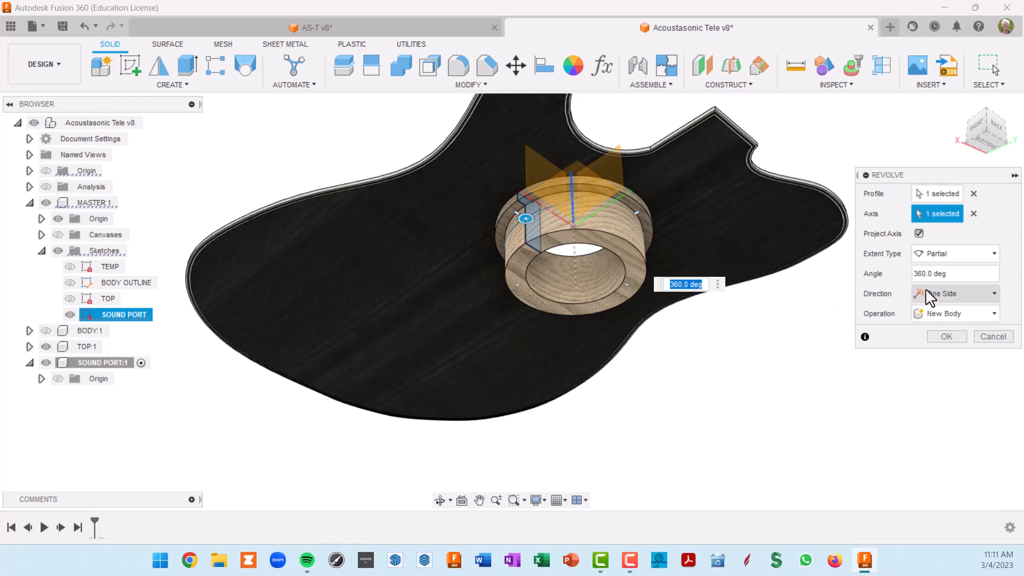
{"action": "left_click", "coordinate": [947, 337]}
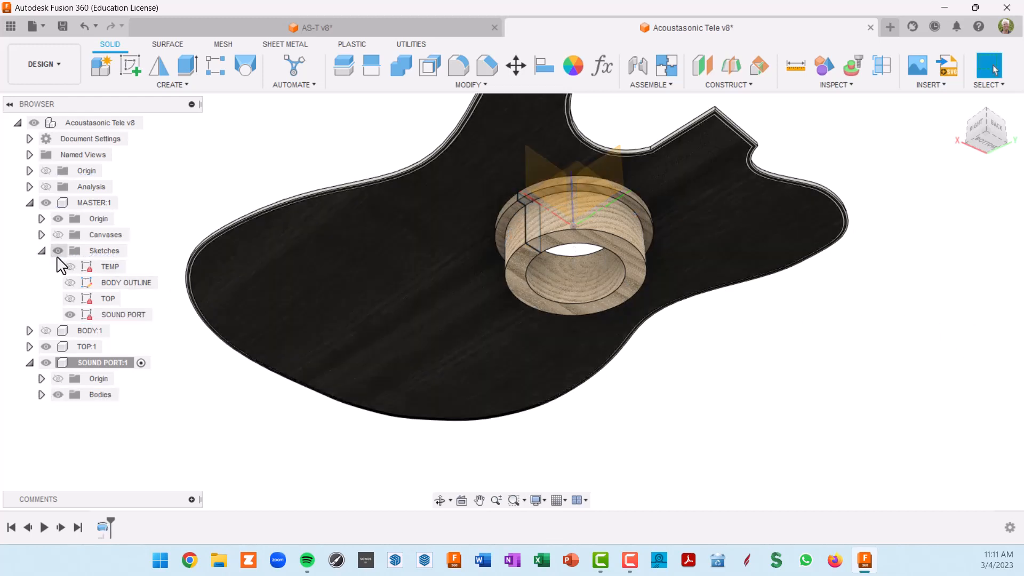
Step: Hide the MASTER component and examine the revolved port from above through the sound hole
{"action": "left_click", "coordinate": [45, 203]}
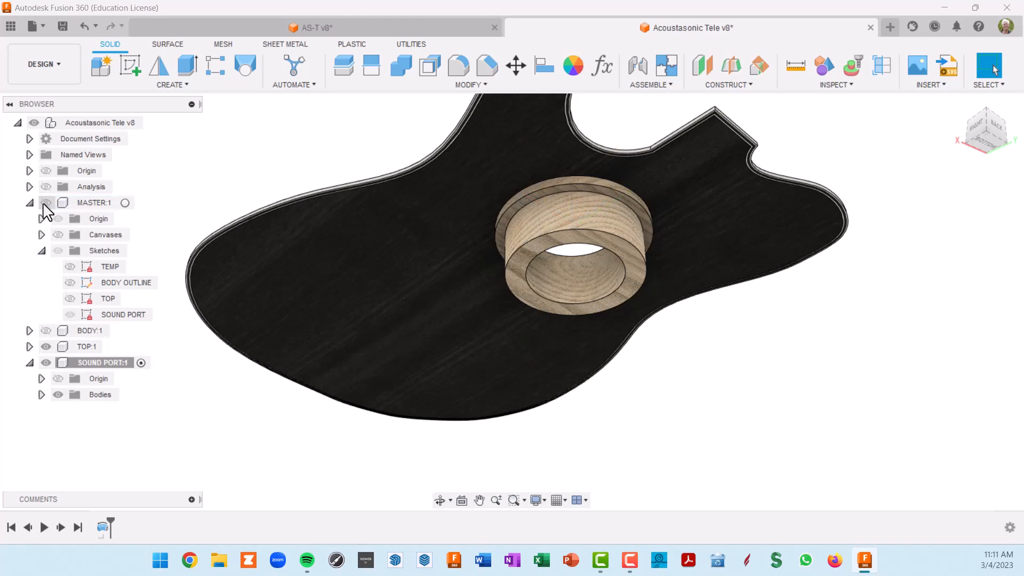
{"action": "middle_click_drag", "start_coordinate": [598, 352], "coordinate": [625, 258], "text": "shift"}
{"action": "scroll", "coordinate": [693, 246], "scroll_direction": "up", "scroll_amount": 6}
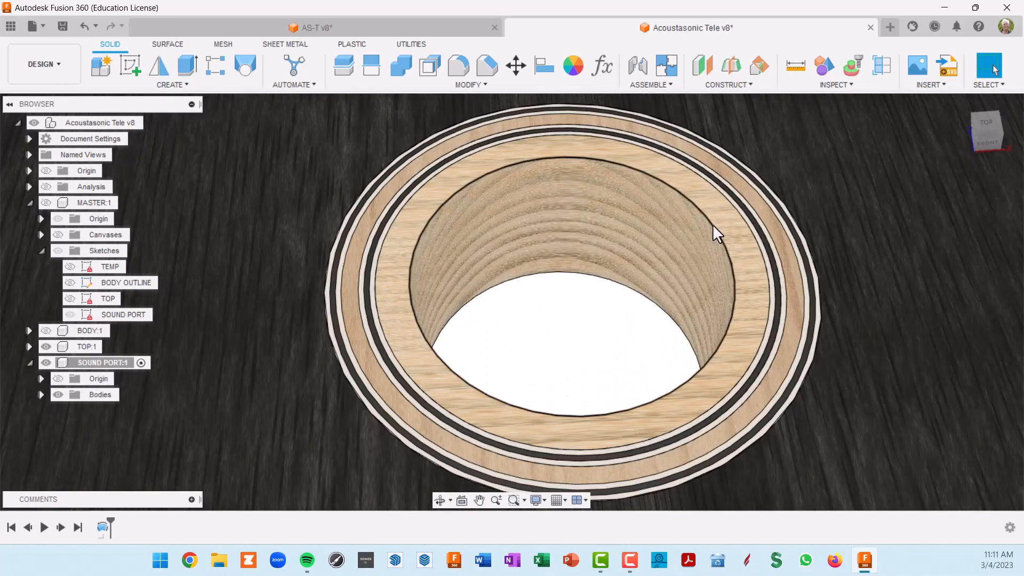
{"action": "scroll", "coordinate": [711, 225], "scroll_direction": "down", "scroll_amount": 5}
{"action": "middle_click_drag", "start_coordinate": [711, 225], "coordinate": [629, 248], "text": "shift"}
{"action": "scroll", "coordinate": [657, 227], "scroll_direction": "down", "scroll_amount": 5}
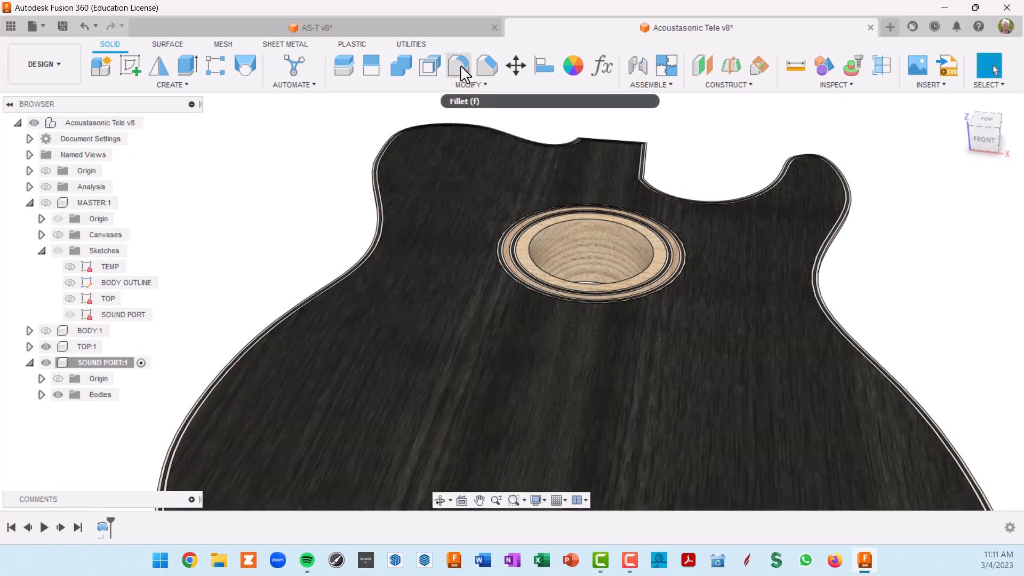
Step: Start a fillet on the sound port's upper inner edge and enlarge its radius to about 0.205 in
{"action": "left_click", "coordinate": [460, 65]}
{"action": "scroll", "coordinate": [629, 236], "scroll_direction": "up", "scroll_amount": 3}
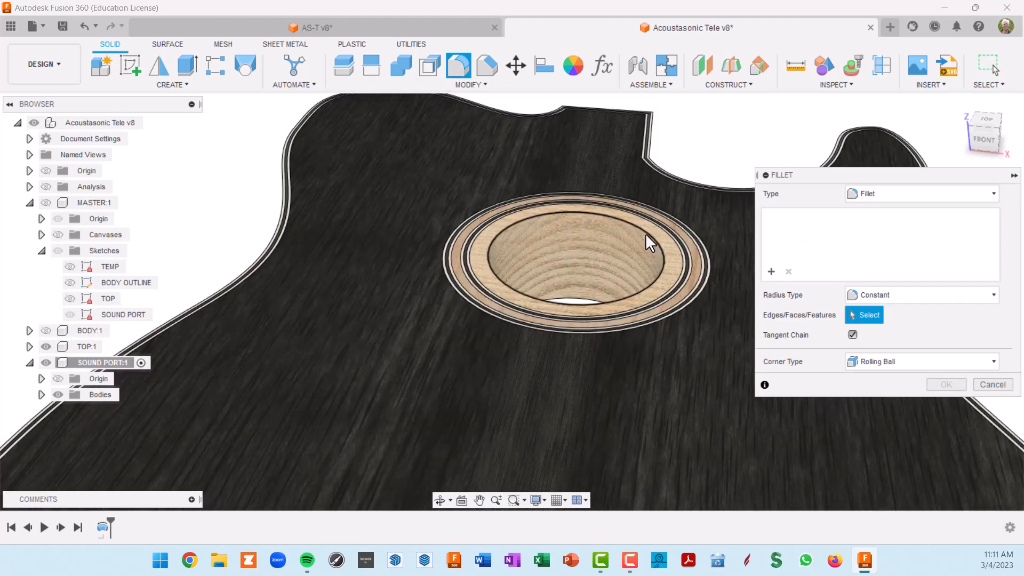
{"action": "left_click", "coordinate": [645, 232]}
{"action": "type", "text": "0.136"}
{"action": "key", "text": "Return"}
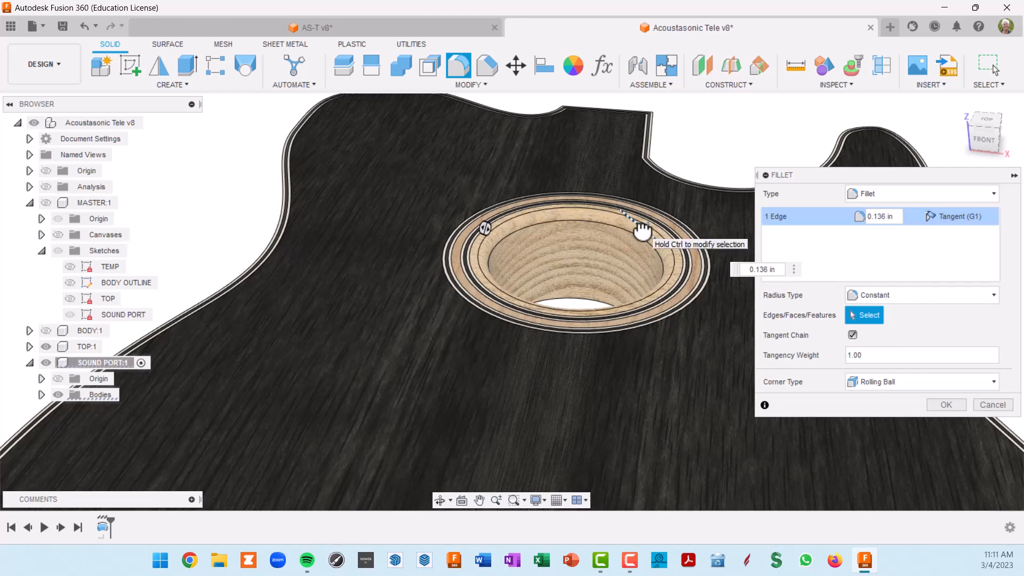
{"action": "left_click_drag", "start_coordinate": [643, 232], "coordinate": [643, 233]}
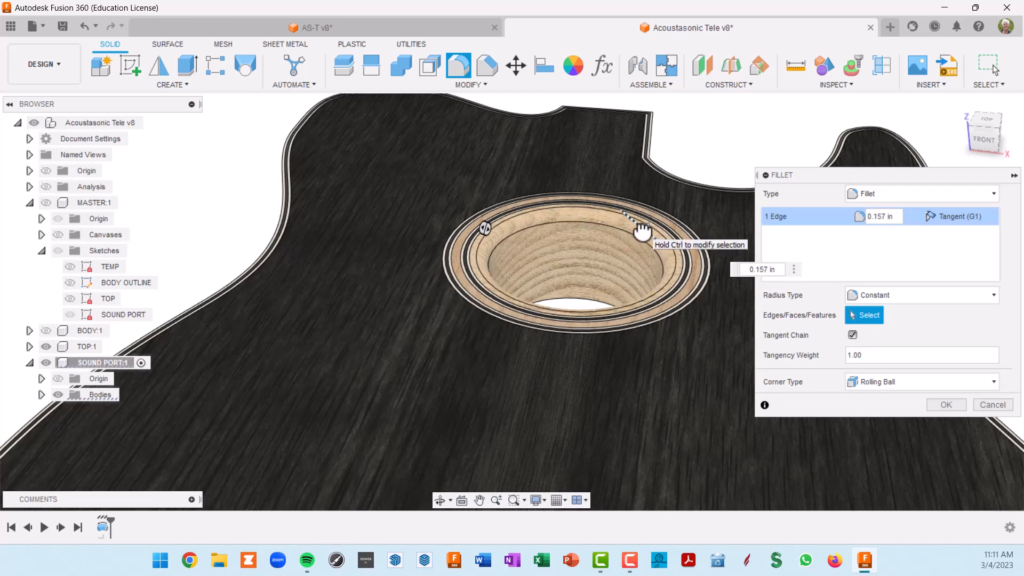
{"action": "scroll", "coordinate": [673, 261], "scroll_direction": "up", "scroll_amount": 3}
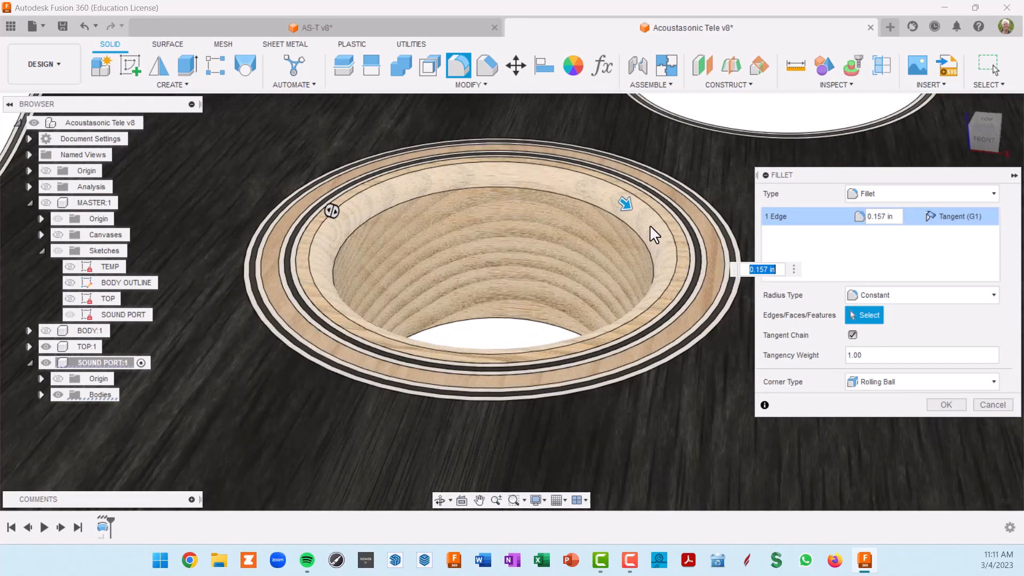
{"action": "left_click_drag", "start_coordinate": [632, 210], "coordinate": [629, 209]}
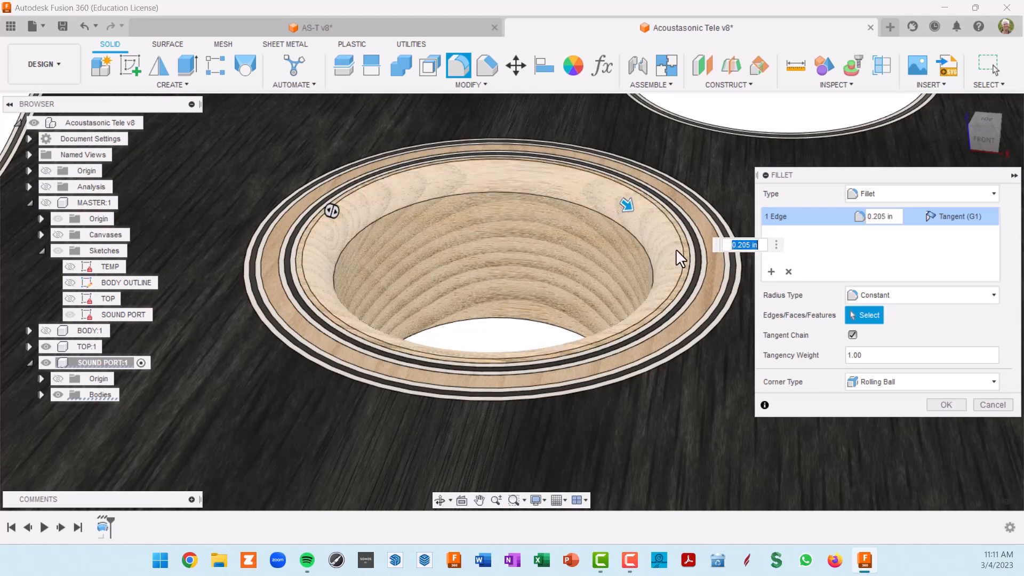
{"action": "scroll", "coordinate": [691, 254], "scroll_direction": "up", "scroll_amount": 4}
{"action": "scroll", "coordinate": [690, 254], "scroll_direction": "down", "scroll_amount": 4}
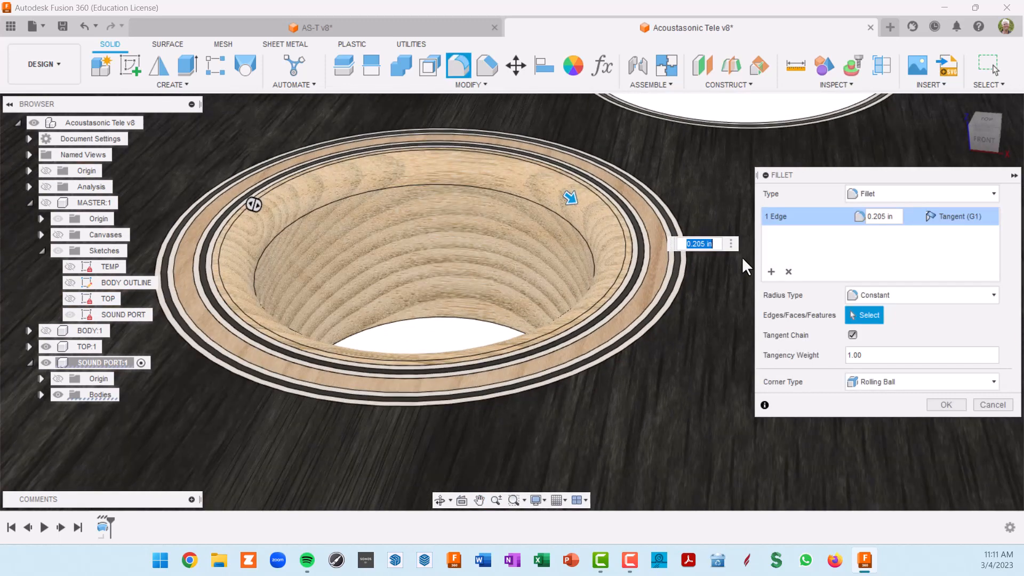
Step: Set the fillet radius on the port's upper inner edge to 3/16 in and apply it
{"action": "key", "text": "Home"}
{"action": "type", "text": "3"}
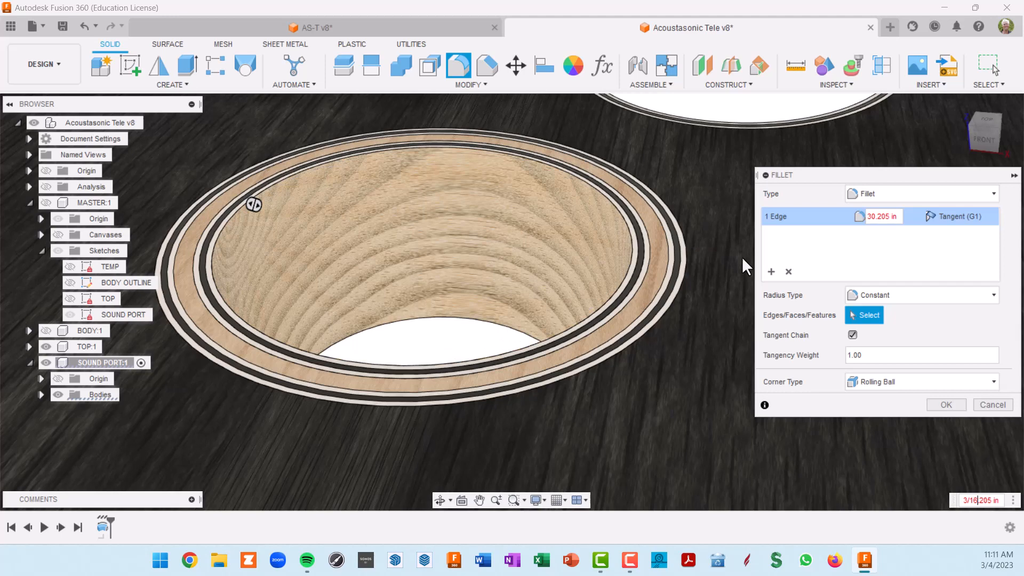
{"action": "left_click", "coordinate": [899, 213]}
{"action": "type", "text": "3/1"}
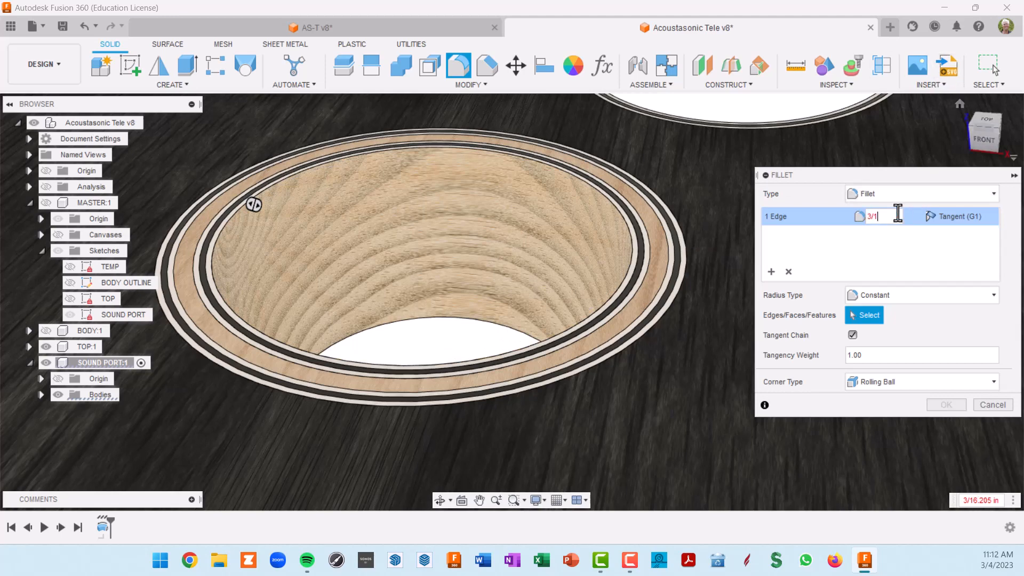
{"action": "type", "text": "6"}
{"action": "key", "text": "Return"}
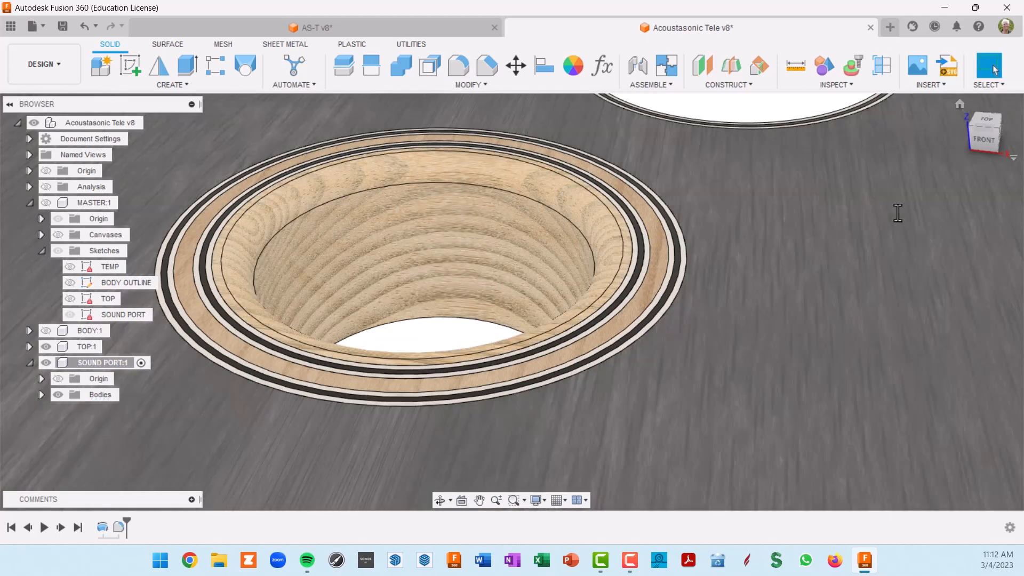
{"action": "scroll", "coordinate": [591, 299], "scroll_direction": "down", "scroll_amount": 3}
{"action": "middle_click_drag", "start_coordinate": [587, 303], "coordinate": [611, 299], "text": "shift"}
{"action": "scroll", "coordinate": [611, 299], "scroll_direction": "up", "scroll_amount": 2}
{"action": "scroll", "coordinate": [610, 298], "scroll_direction": "down", "scroll_amount": 5}
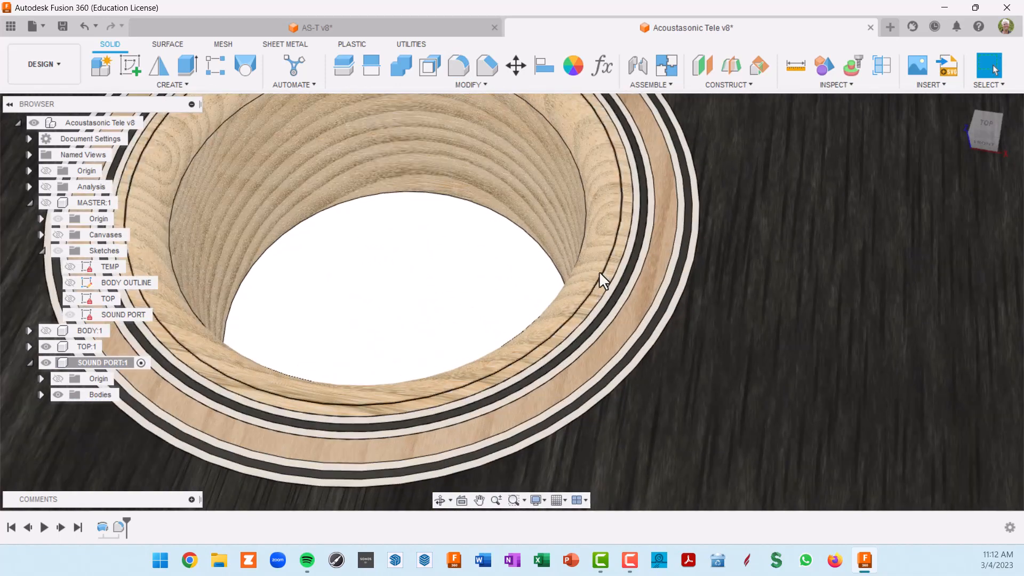
{"action": "scroll", "coordinate": [601, 267], "scroll_direction": "down", "scroll_amount": 3}
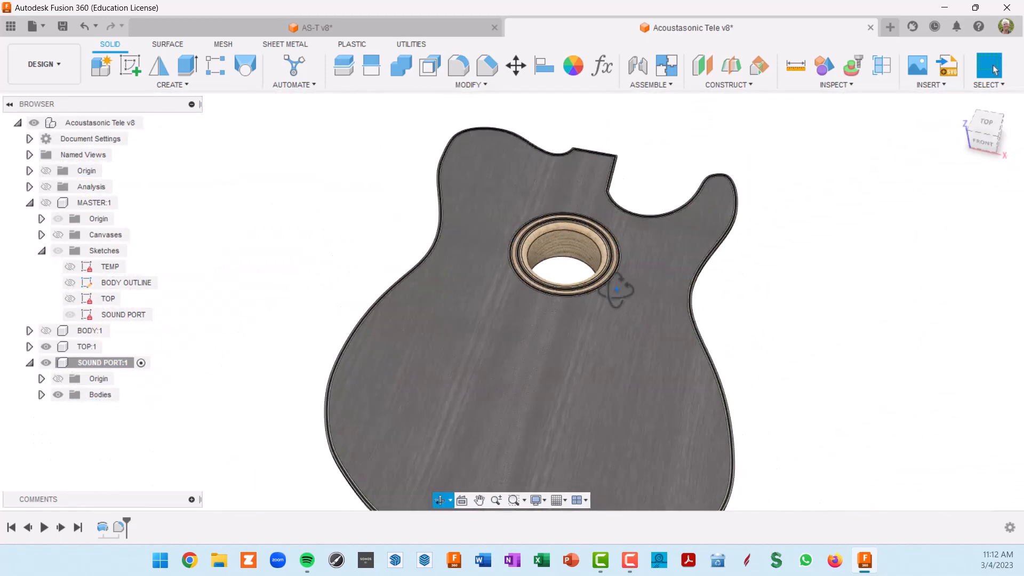
Step: Hide the TOP component and examine the sound port on its own
{"action": "left_click", "coordinate": [47, 363]}
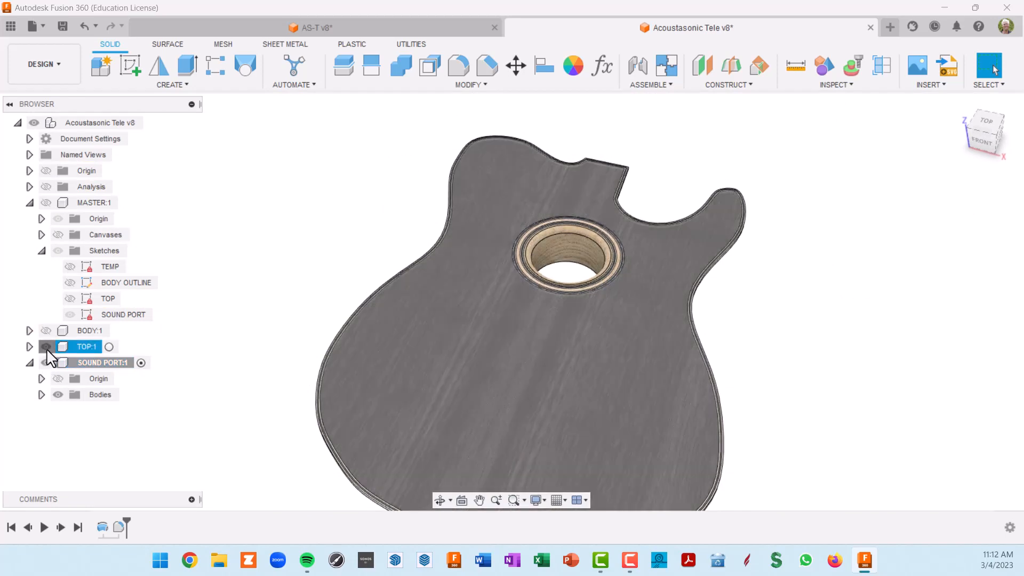
{"action": "left_click", "coordinate": [46, 347]}
{"action": "mouse_move", "coordinate": [665, 368]}
{"action": "middle_mouse_down", "text": "shift"}
{"action": "mouse_move", "coordinate": [683, 258]}
{"action": "mouse_move", "coordinate": [661, 362]}
{"action": "middle_mouse_up", "text": "shift"}
{"action": "scroll", "coordinate": [591, 280], "scroll_direction": "up", "scroll_amount": 5}
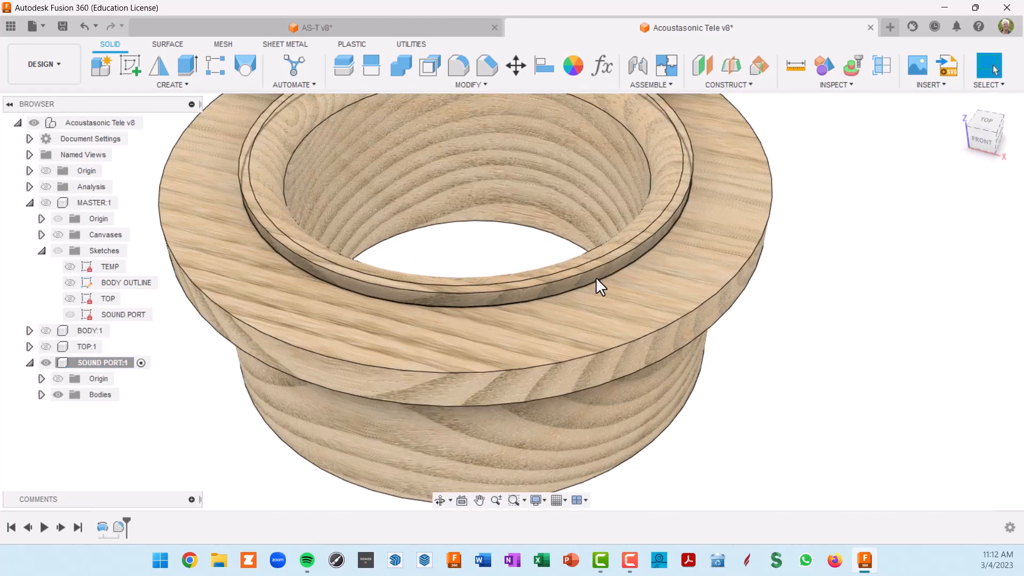
{"action": "scroll", "coordinate": [610, 297], "scroll_direction": "down", "scroll_amount": 3}
{"action": "middle_click_drag", "start_coordinate": [616, 293], "coordinate": [537, 283], "text": "shift"}
{"action": "scroll", "coordinate": [613, 286], "scroll_direction": "up", "scroll_amount": 1}
{"action": "scroll", "coordinate": [541, 283], "scroll_direction": "down", "scroll_amount": 1}
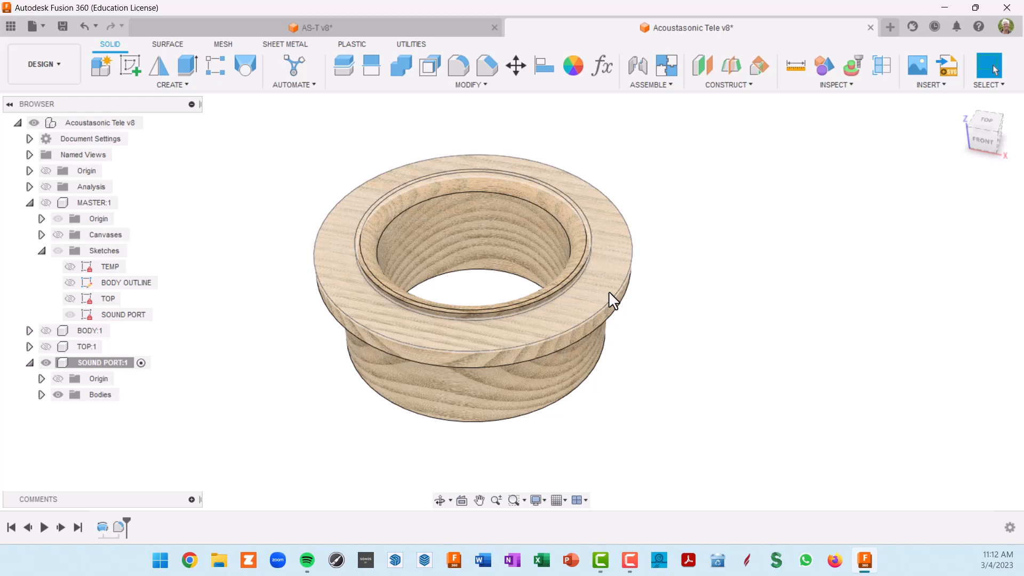
Step: Apply the 3D Mahogany - Unfinished appearance to the sound port and check its grain from the side
{"action": "key", "text": "a"}
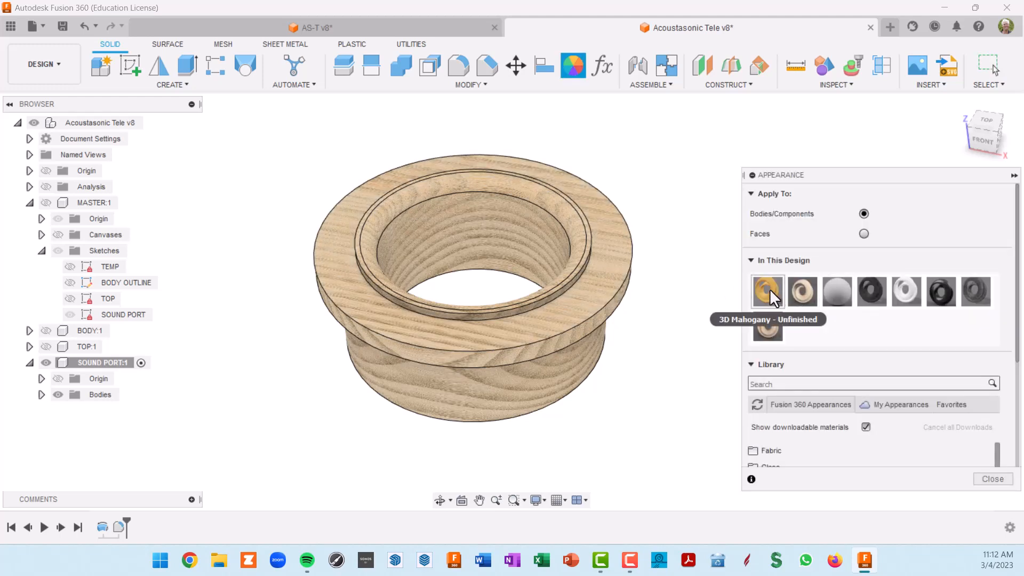
{"action": "left_click_drag", "start_coordinate": [771, 293], "coordinate": [606, 272]}
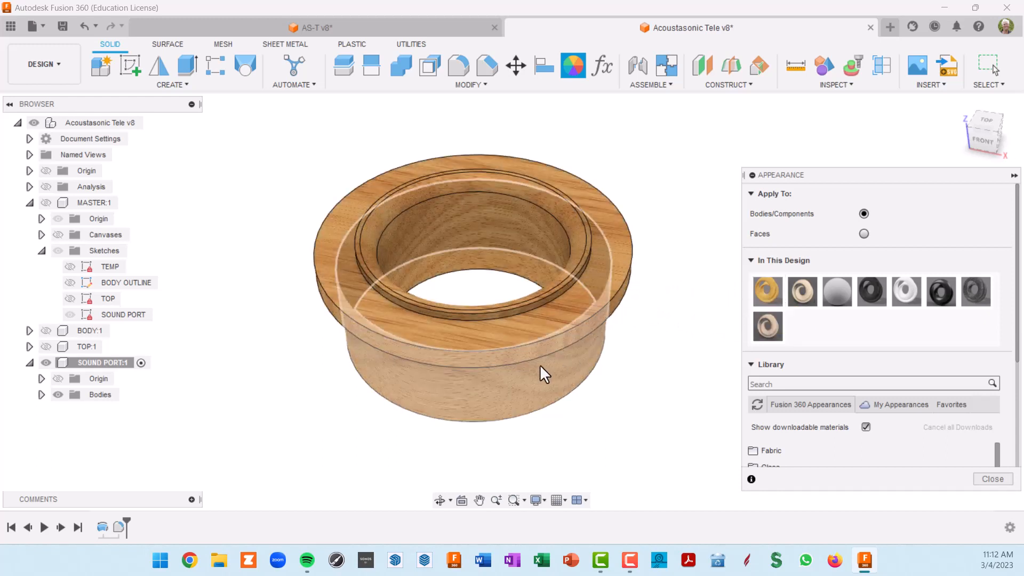
{"action": "middle_click_drag", "start_coordinate": [588, 343], "coordinate": [696, 294], "text": "shift"}
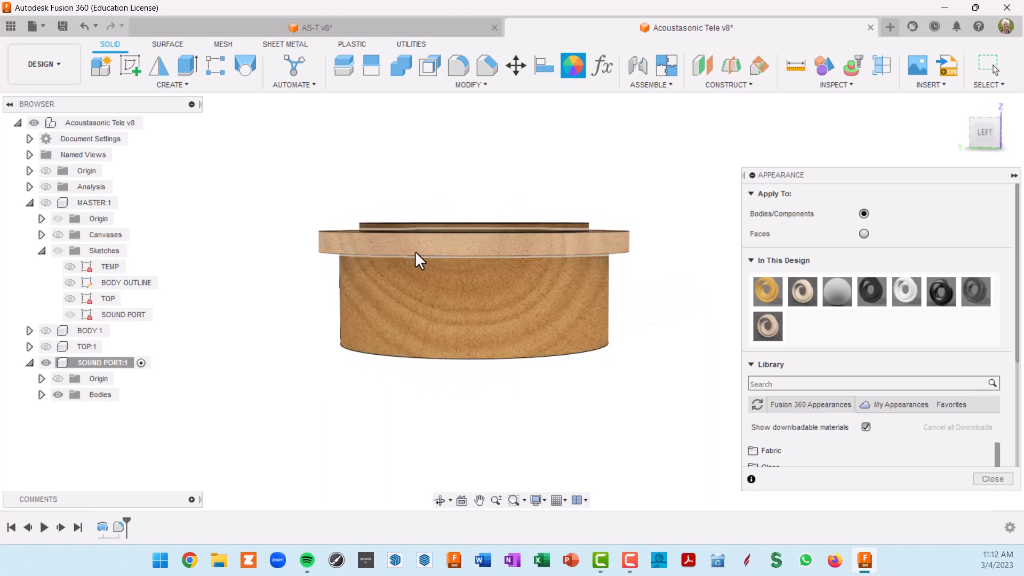
{"action": "middle_click_drag", "start_coordinate": [458, 269], "coordinate": [482, 352], "text": "shift"}
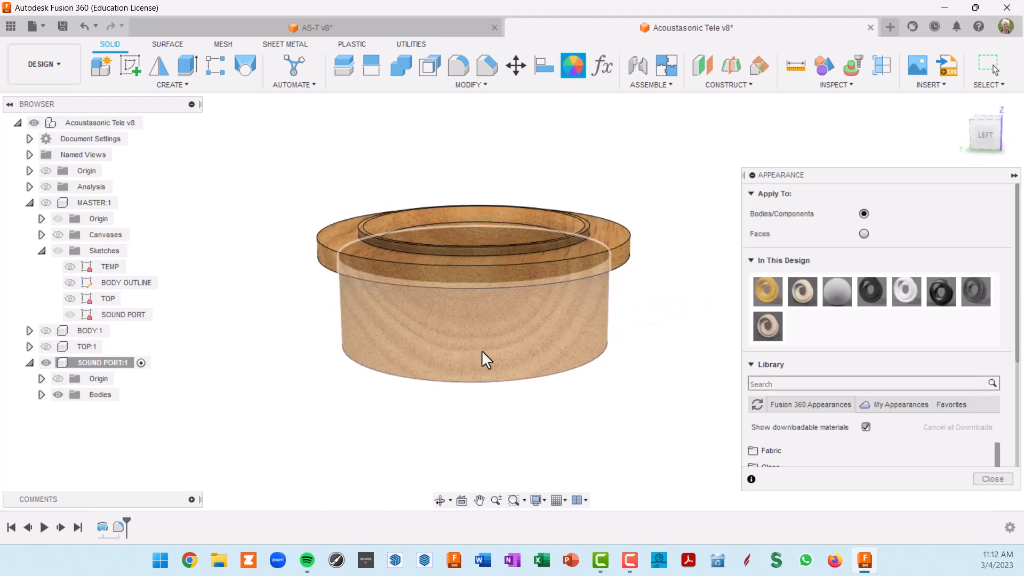
{"action": "left_click", "coordinate": [992, 479]}
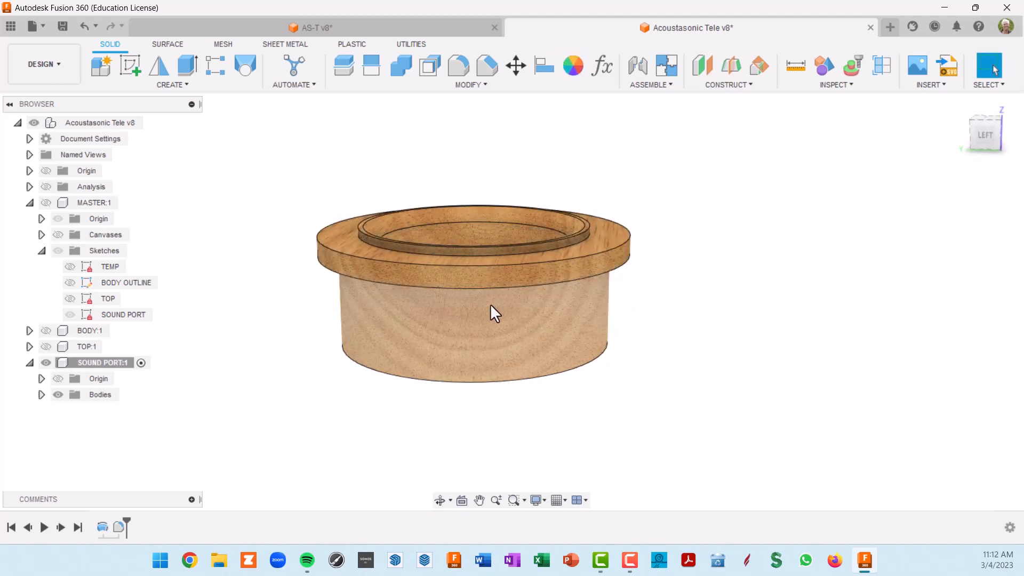
Step: Shift the sound port's 3D texture mapping by a Y distance of 1.004 in and apply it
{"action": "right_click", "coordinate": [491, 303]}
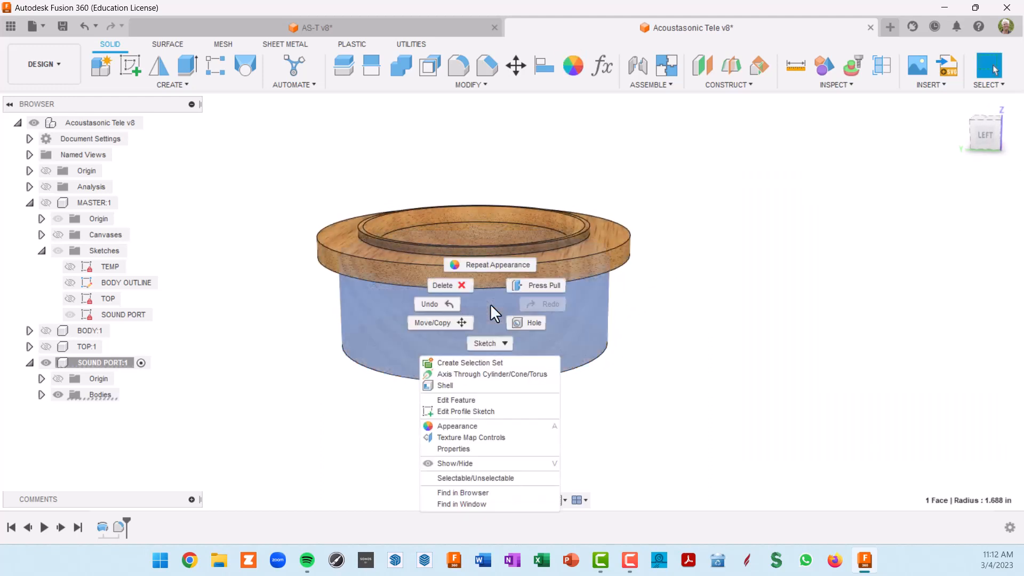
{"action": "left_click", "coordinate": [482, 438]}
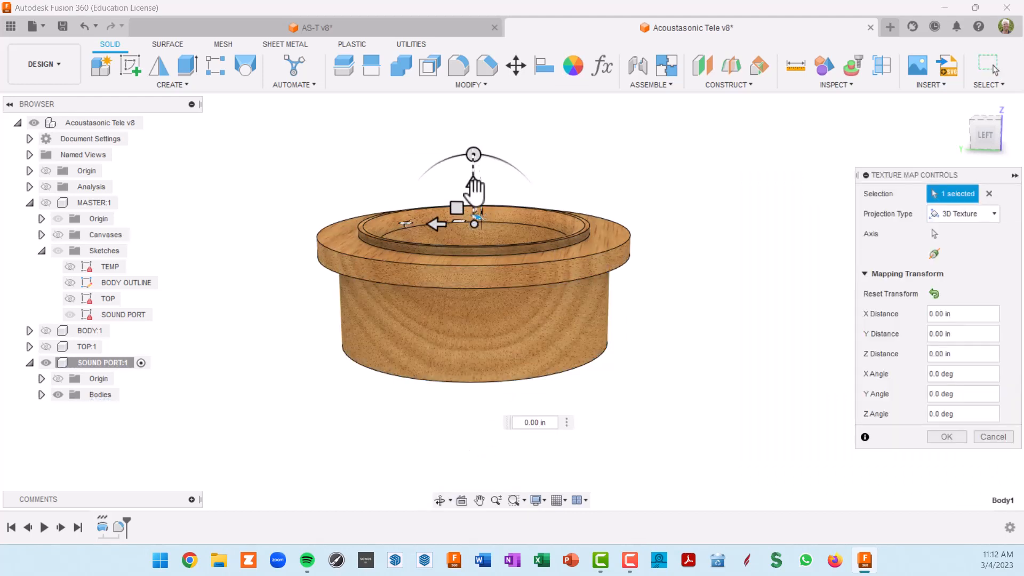
{"action": "left_click_drag", "start_coordinate": [474, 181], "coordinate": [494, 105]}
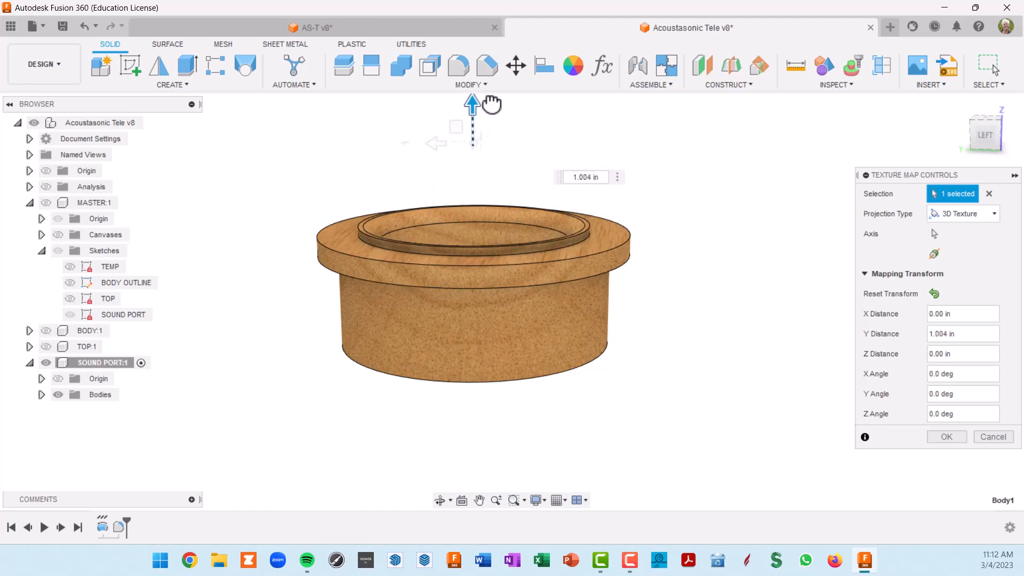
{"action": "middle_click_drag", "start_coordinate": [629, 274], "coordinate": [598, 289], "text": "shift"}
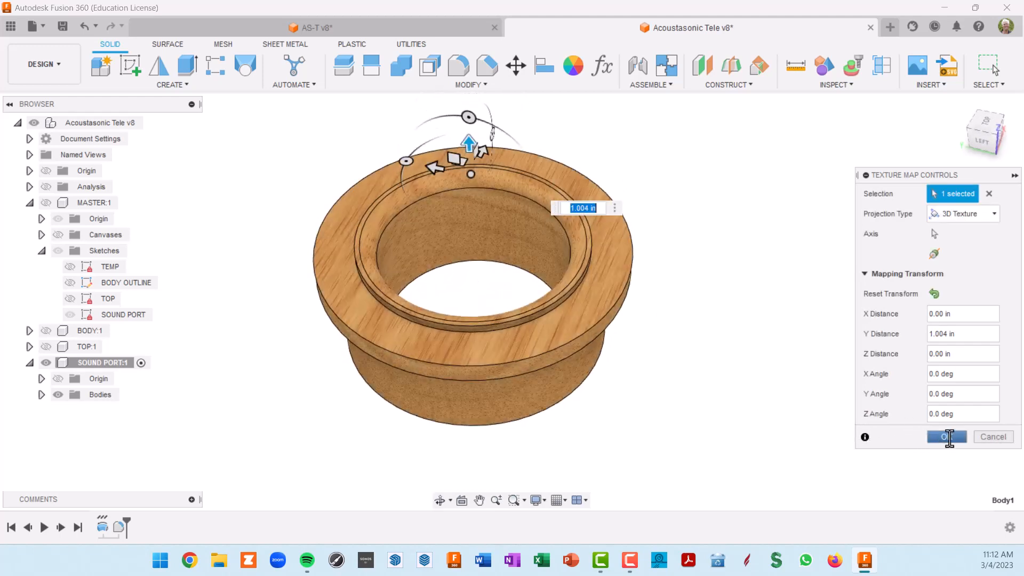
{"action": "left_click", "coordinate": [947, 437]}
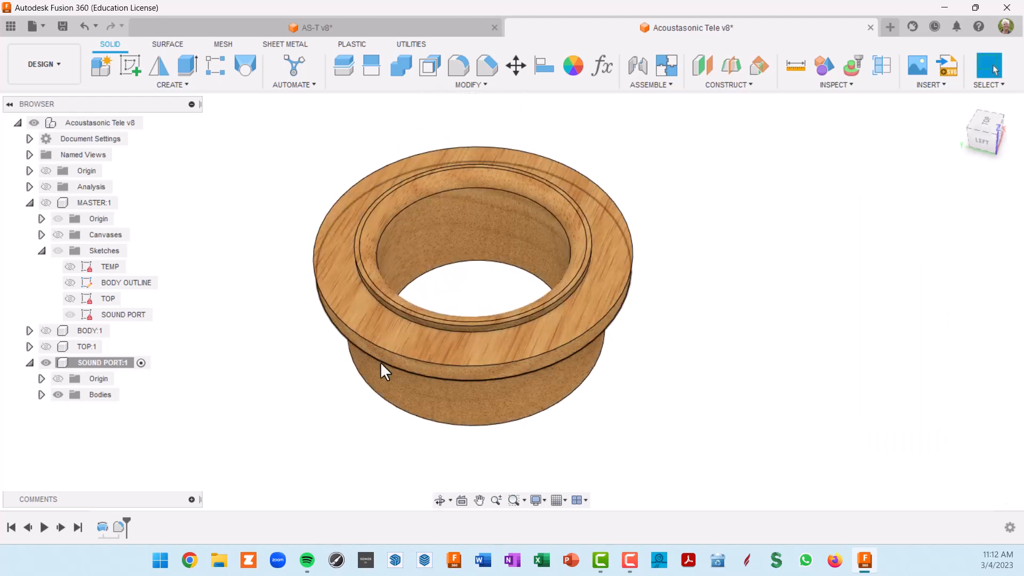
{"action": "middle_click_drag", "start_coordinate": [540, 333], "coordinate": [542, 327], "text": "shift"}
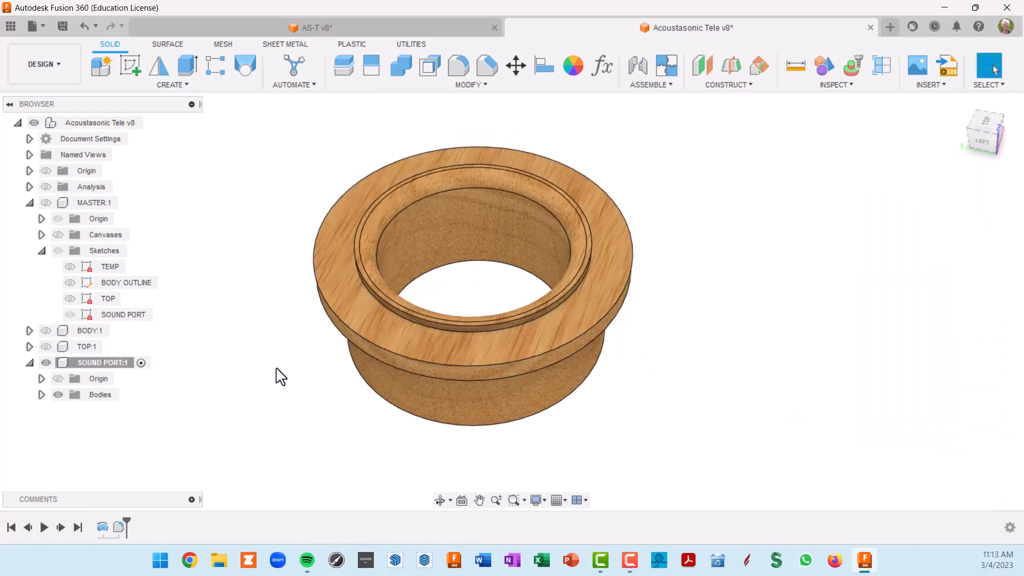
Step: View the sound port together with the TOP component, show the BODY component, and hide TOP again
{"action": "left_click", "coordinate": [46, 346]}
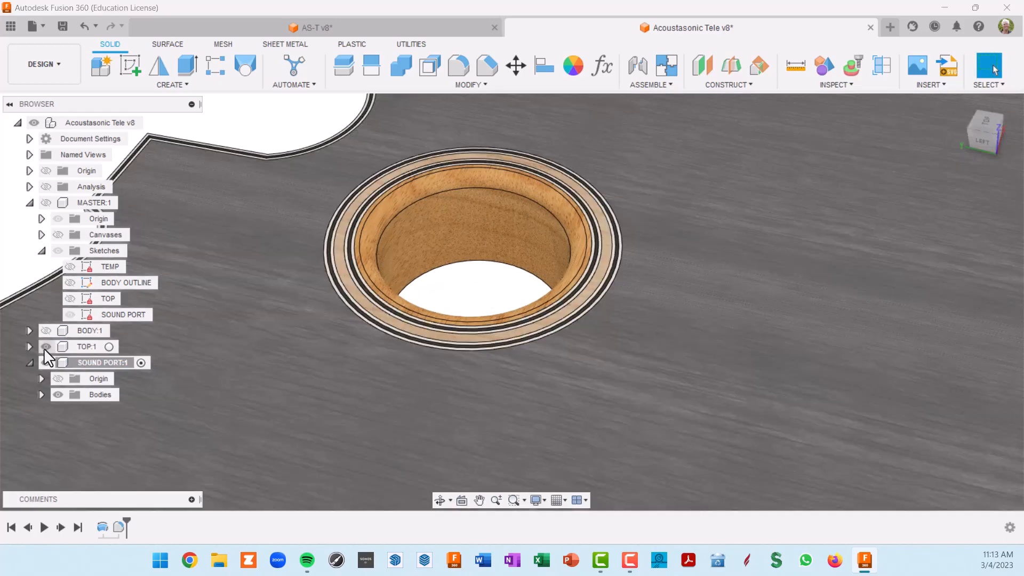
{"action": "middle_click_drag", "start_coordinate": [728, 278], "coordinate": [693, 281], "text": "shift"}
{"action": "scroll", "coordinate": [694, 280], "scroll_direction": "down", "scroll_amount": 3}
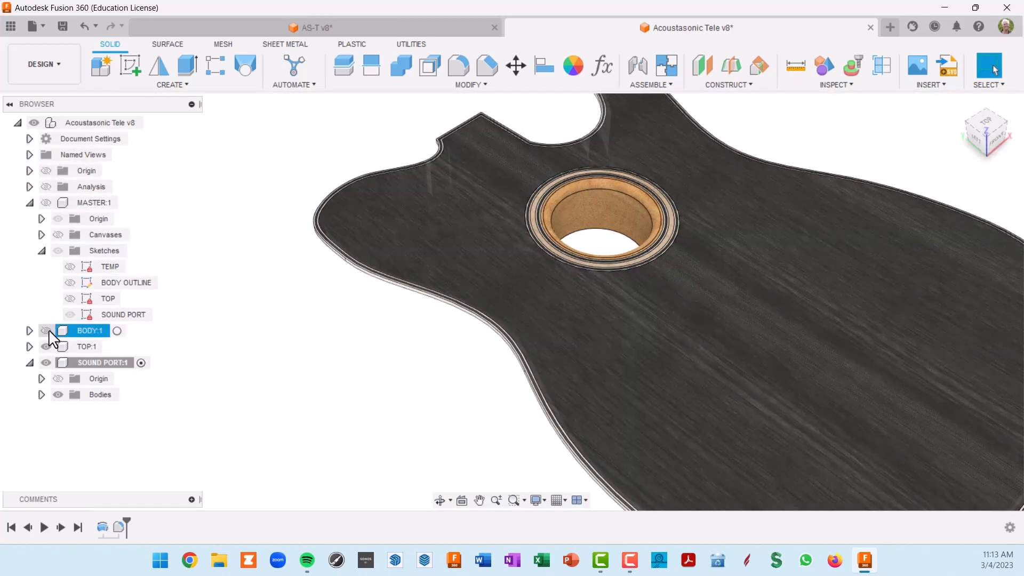
{"action": "left_click", "coordinate": [46, 331]}
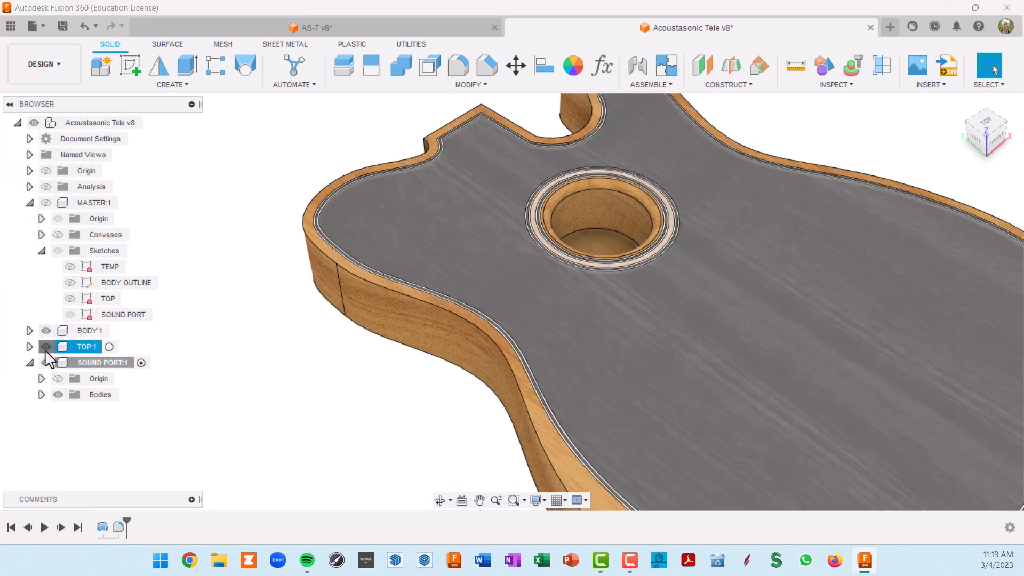
{"action": "left_click", "coordinate": [46, 347]}
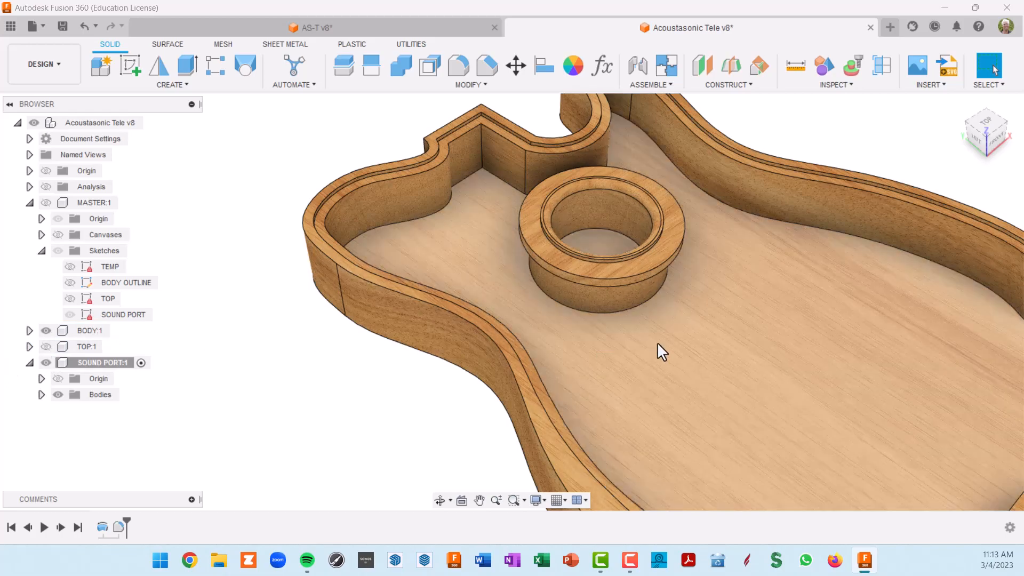
Step: Examine how the sound port sits inside the hollow guitar body, including its lower edge near the body floor
{"action": "middle_click_drag", "start_coordinate": [658, 349], "coordinate": [555, 309], "text": "shift"}
{"action": "middle_click_drag", "start_coordinate": [789, 299], "coordinate": [650, 299], "text": "shift"}
{"action": "scroll", "coordinate": [625, 343], "scroll_direction": "up", "scroll_amount": 3}
{"action": "middle_click_drag", "start_coordinate": [624, 344], "coordinate": [652, 308], "text": "shift"}
{"action": "scroll", "coordinate": [623, 334], "scroll_direction": "up", "scroll_amount": 3}
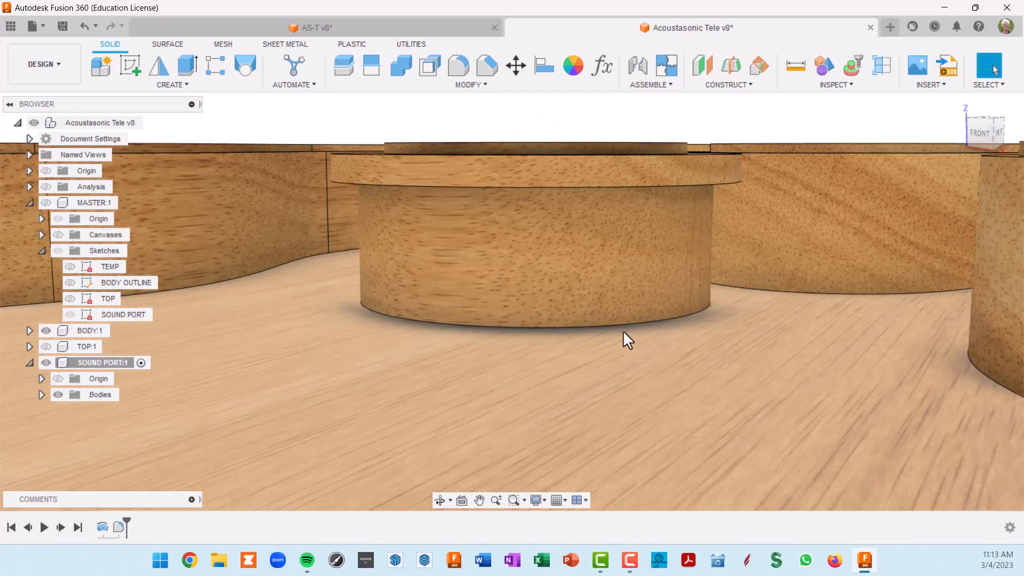
{"action": "scroll", "coordinate": [623, 331], "scroll_direction": "up", "scroll_amount": 2}
{"action": "scroll", "coordinate": [623, 331], "scroll_direction": "down", "scroll_amount": 5}
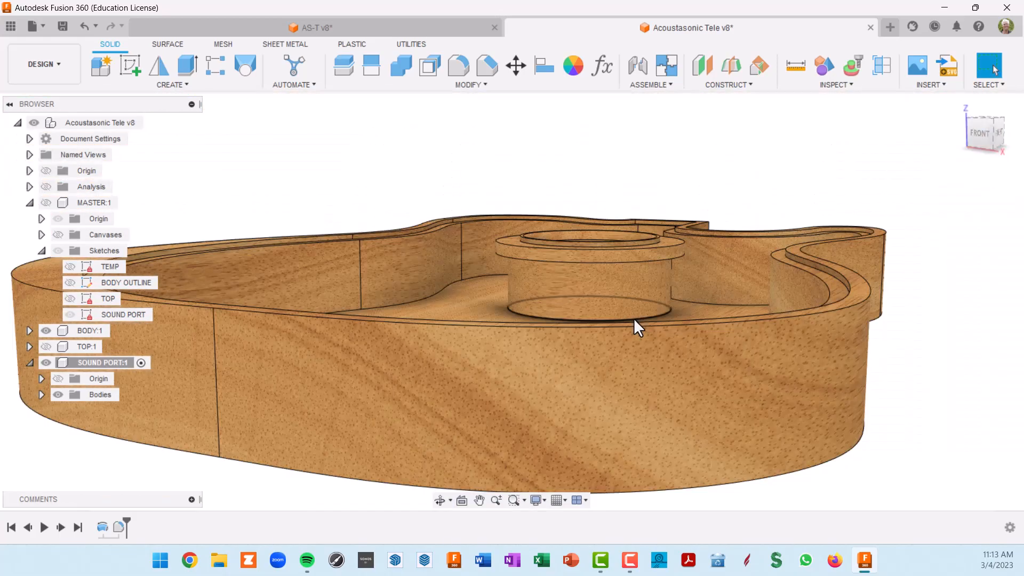
{"action": "middle_click_drag", "start_coordinate": [636, 318], "coordinate": [246, 149], "text": "shift"}
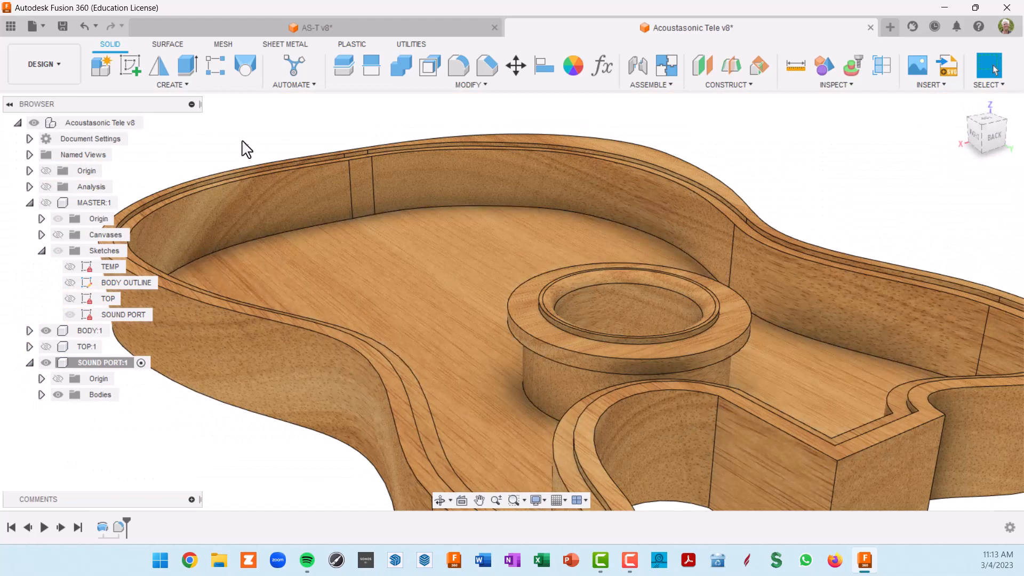
Step: Turn on the section analysis and examine the clearance between the sound port's lower end and the body floor
{"action": "left_click", "coordinate": [47, 186]}
{"action": "middle_click_drag", "start_coordinate": [654, 367], "coordinate": [615, 341], "text": "shift"}
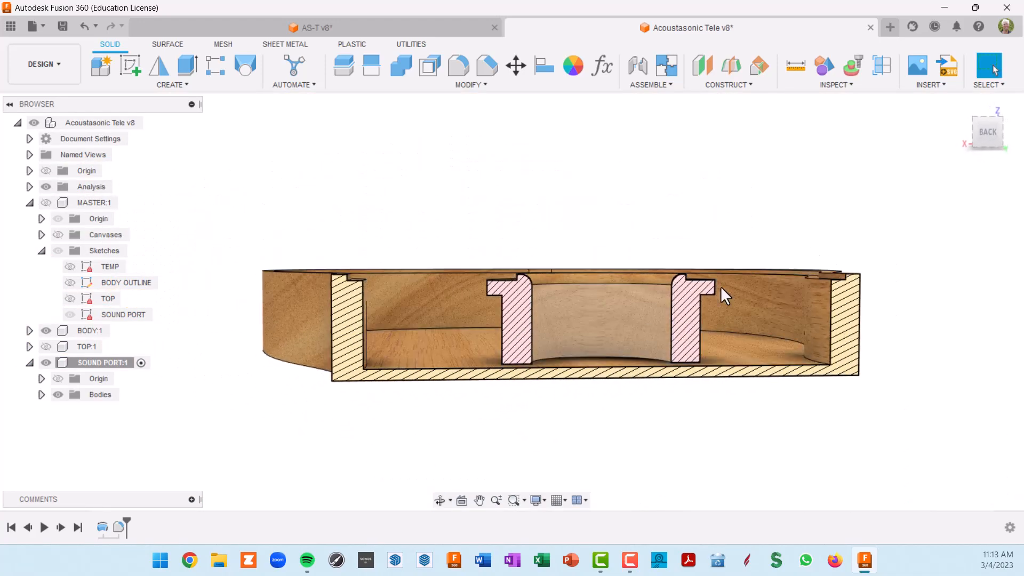
{"action": "left_click", "coordinate": [994, 138]}
{"action": "scroll", "coordinate": [709, 393], "scroll_direction": "up", "scroll_amount": 5}
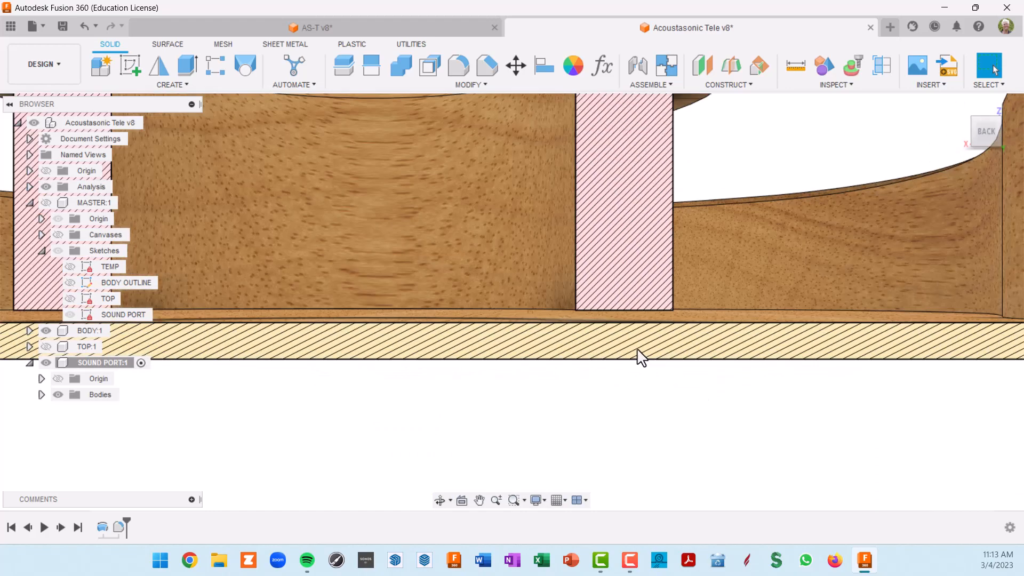
{"action": "scroll", "coordinate": [641, 356], "scroll_direction": "up", "scroll_amount": 3}
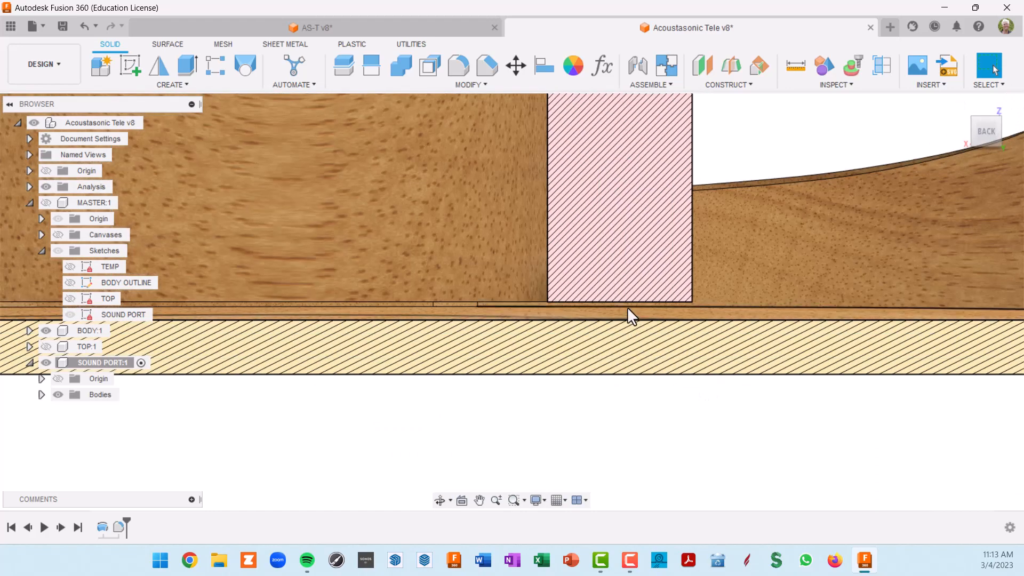
{"action": "scroll", "coordinate": [629, 308], "scroll_direction": "down", "scroll_amount": 5}
{"action": "scroll", "coordinate": [411, 302], "scroll_direction": "up", "scroll_amount": 6}
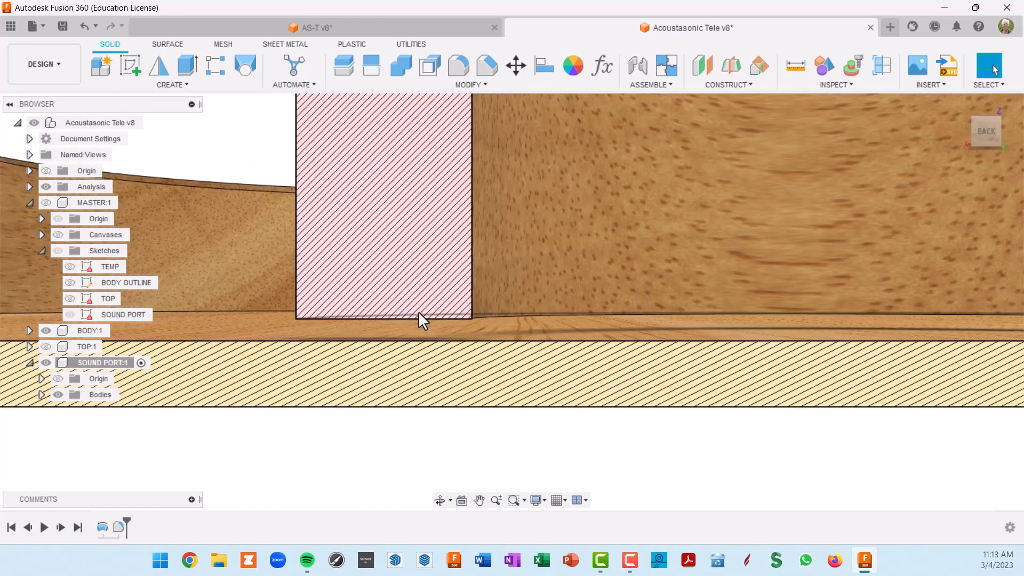
{"action": "scroll", "coordinate": [419, 312], "scroll_direction": "down", "scroll_amount": 5}
{"action": "middle_click_drag", "start_coordinate": [460, 290], "coordinate": [481, 293], "text": "shift"}
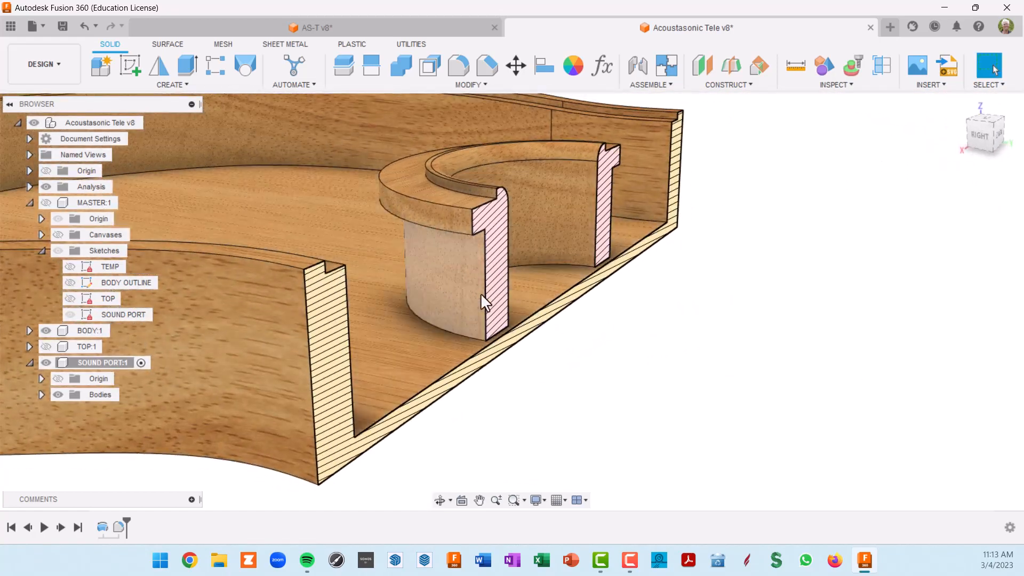
Step: Show the TOP component and examine in section how the sound port's flange sits beneath the guitar top
{"action": "left_click", "coordinate": [48, 347]}
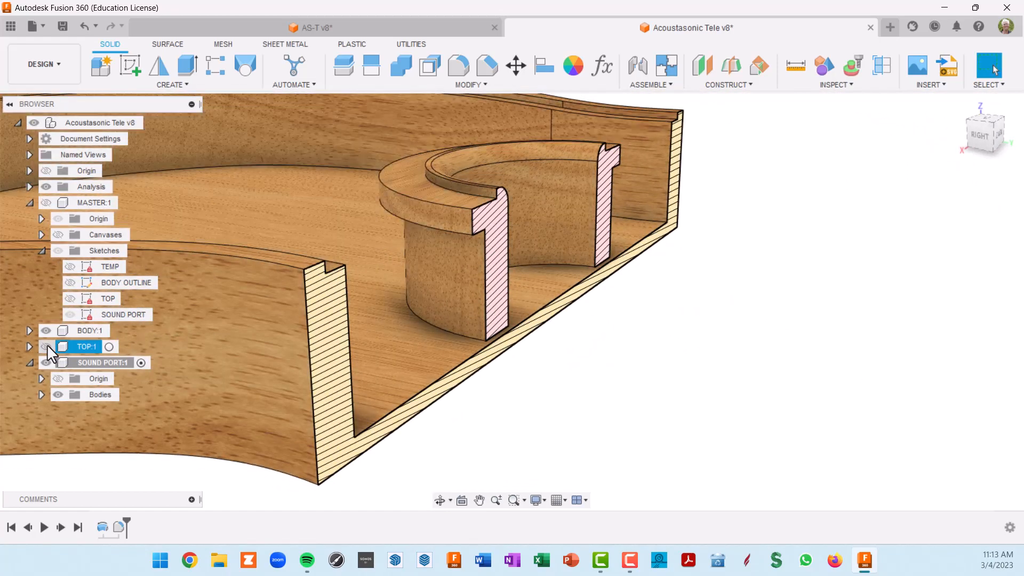
{"action": "left_click", "coordinate": [47, 345]}
{"action": "mouse_move", "coordinate": [438, 286]}
{"action": "middle_mouse_down", "text": "shift"}
{"action": "mouse_move", "coordinate": [450, 277]}
{"action": "mouse_move", "coordinate": [437, 267]}
{"action": "middle_mouse_up", "text": "shift"}
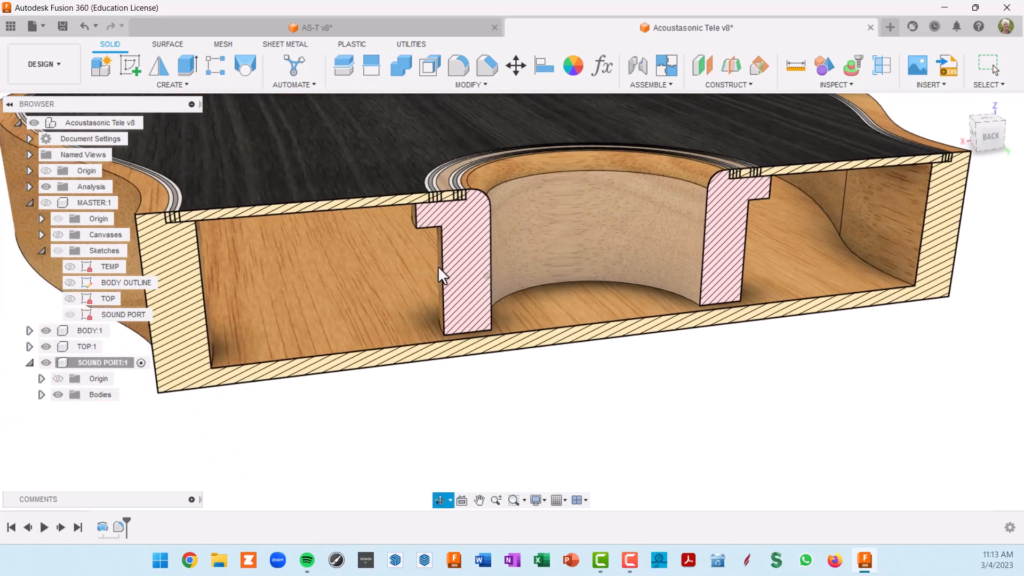
{"action": "scroll", "coordinate": [438, 266], "scroll_direction": "up", "scroll_amount": 5}
{"action": "scroll", "coordinate": [421, 230], "scroll_direction": "down", "scroll_amount": 2}
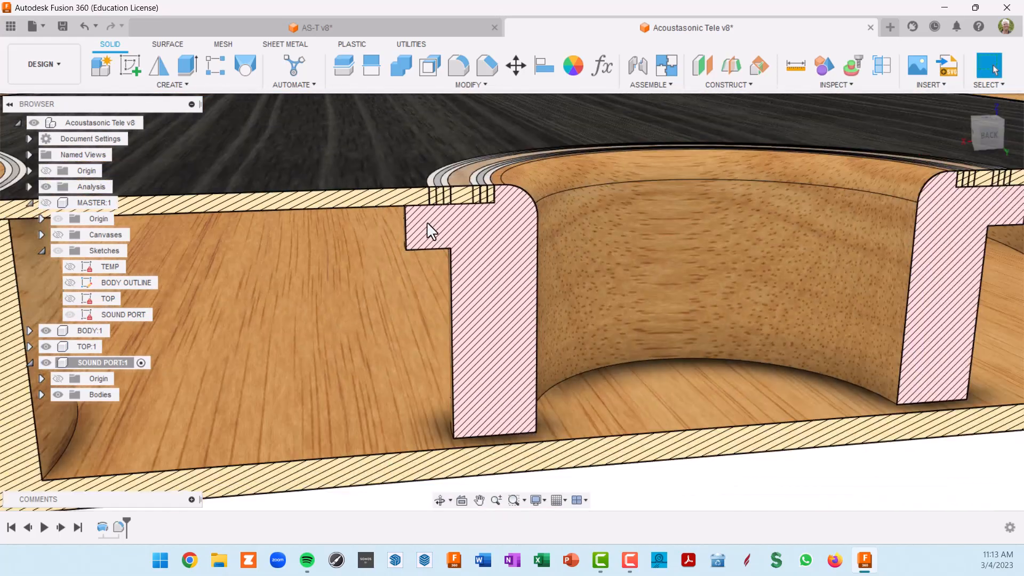
{"action": "middle_click_drag", "start_coordinate": [431, 231], "coordinate": [614, 219]}
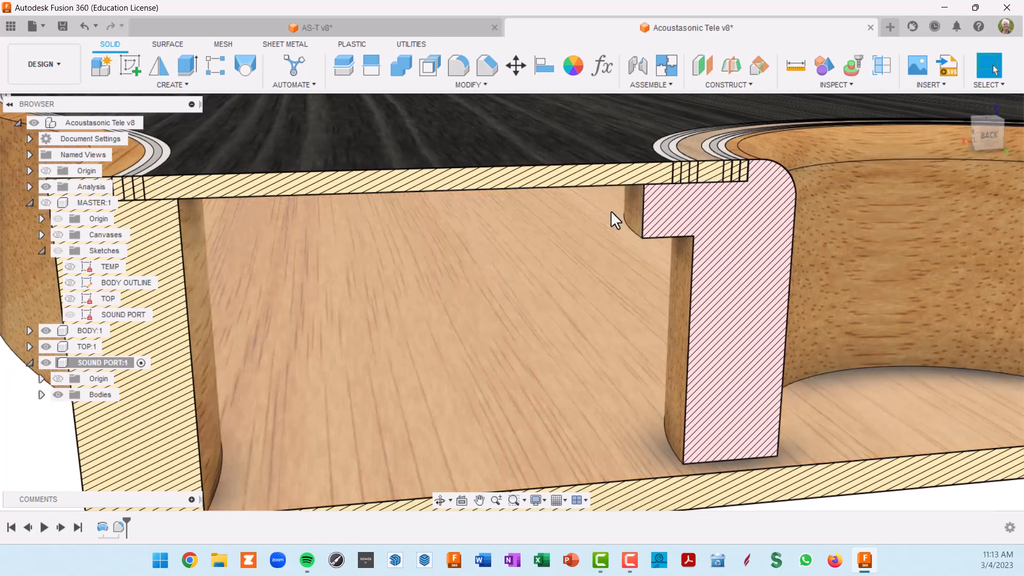
Step: Examine the section through the edge binding on the body rim and the sound hole rings above the port's flange
{"action": "scroll", "coordinate": [409, 222], "scroll_direction": "down", "scroll_amount": 4}
{"action": "scroll", "coordinate": [408, 217], "scroll_direction": "up", "scroll_amount": 4}
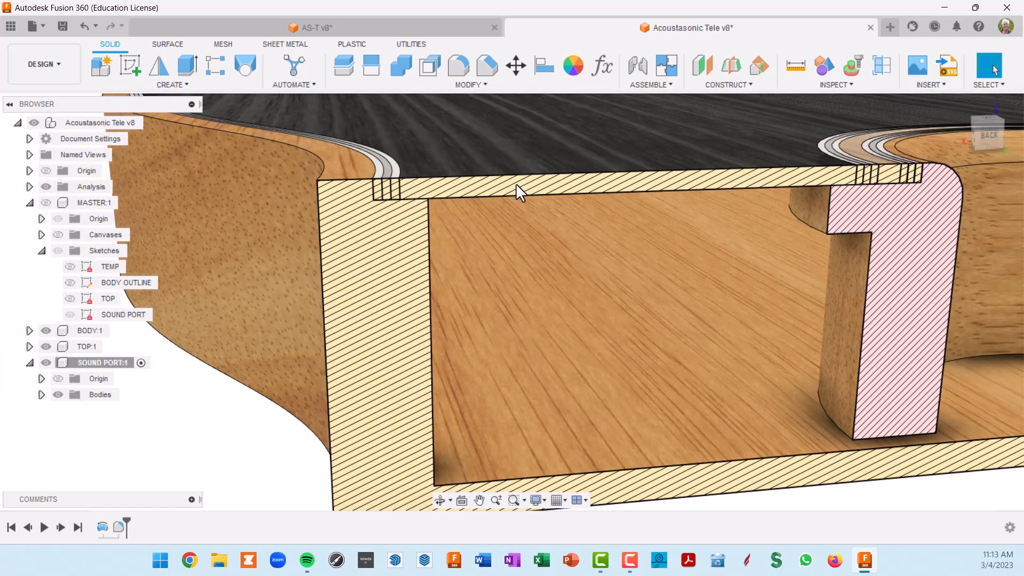
{"action": "scroll", "coordinate": [380, 200], "scroll_direction": "up", "scroll_amount": 3}
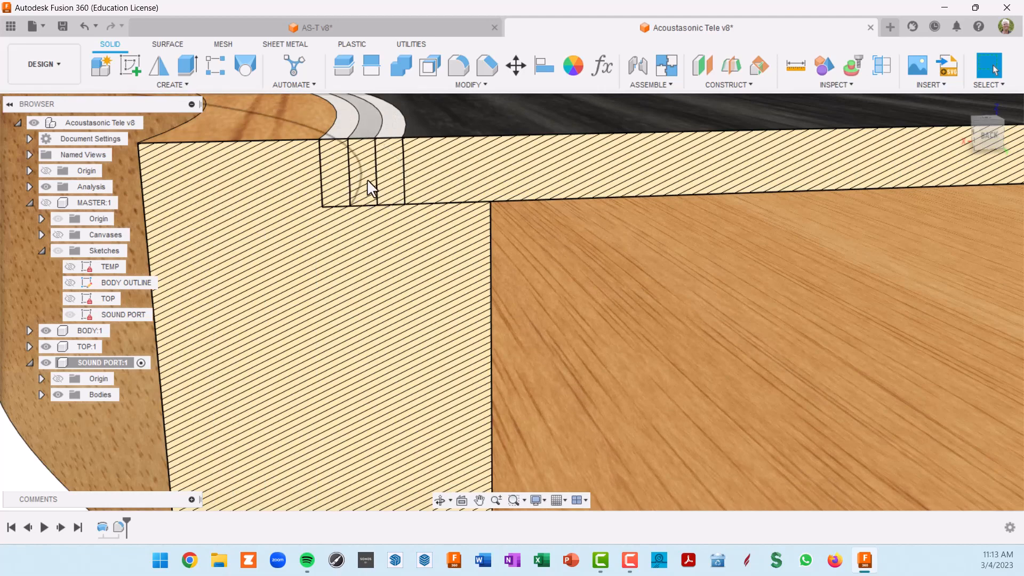
{"action": "scroll", "coordinate": [379, 175], "scroll_direction": "down", "scroll_amount": 3}
{"action": "middle_click_drag", "start_coordinate": [587, 198], "coordinate": [470, 232]}
{"action": "scroll", "coordinate": [473, 235], "scroll_direction": "up", "scroll_amount": 5}
{"action": "scroll", "coordinate": [472, 231], "scroll_direction": "down", "scroll_amount": 3}
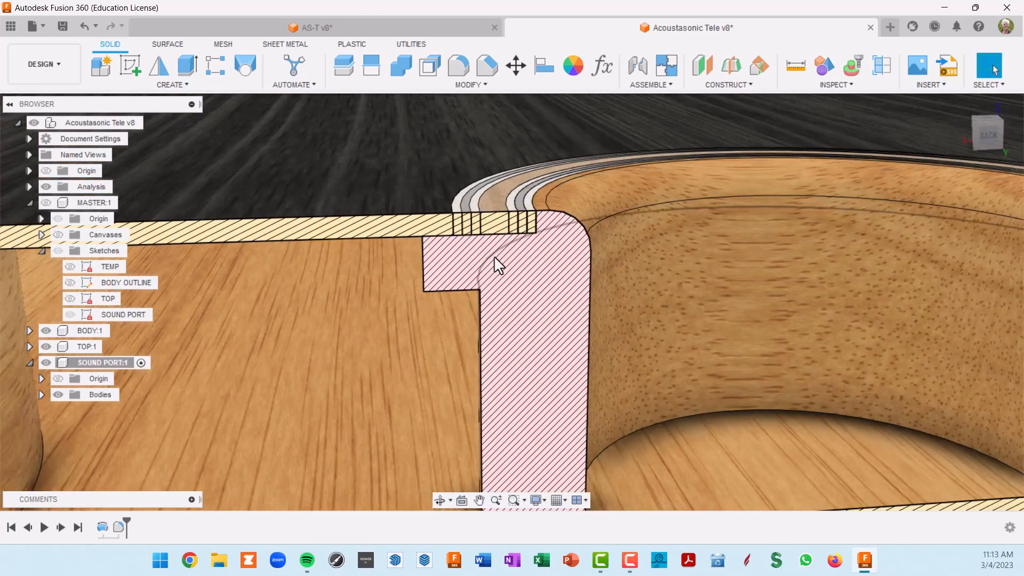
{"action": "scroll", "coordinate": [495, 260], "scroll_direction": "down", "scroll_amount": 3}
{"action": "scroll", "coordinate": [498, 250], "scroll_direction": "up", "scroll_amount": 3}
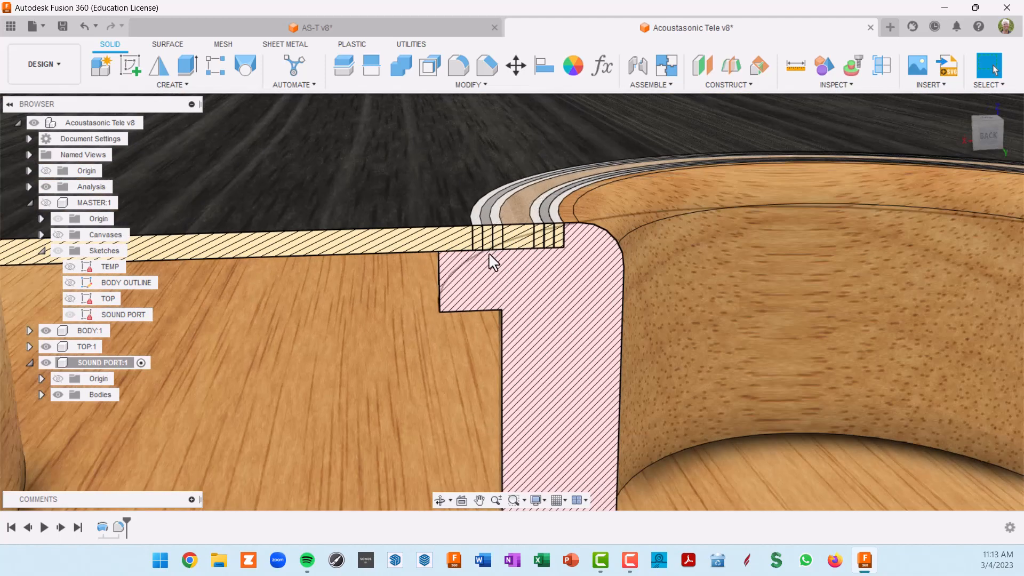
{"action": "scroll", "coordinate": [480, 257], "scroll_direction": "up", "scroll_amount": 4}
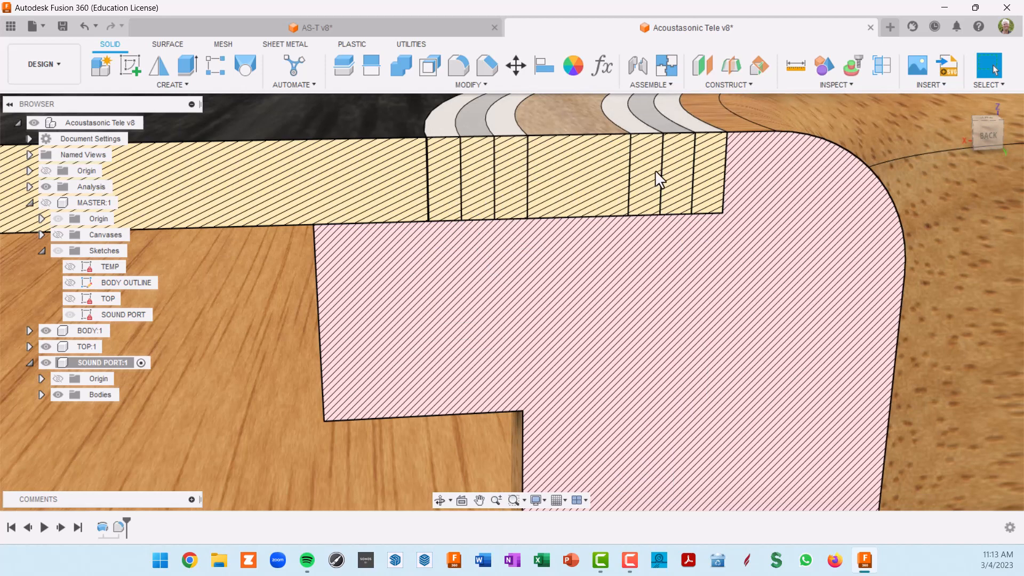
Step: Examine the full cross-section of the sound port, top and hollow body from both sides of the sound hole
{"action": "scroll", "coordinate": [659, 171], "scroll_direction": "down", "scroll_amount": 5}
{"action": "middle_click_drag", "start_coordinate": [658, 170], "coordinate": [674, 221], "text": "shift"}
{"action": "scroll", "coordinate": [673, 220], "scroll_direction": "up", "scroll_amount": 1}
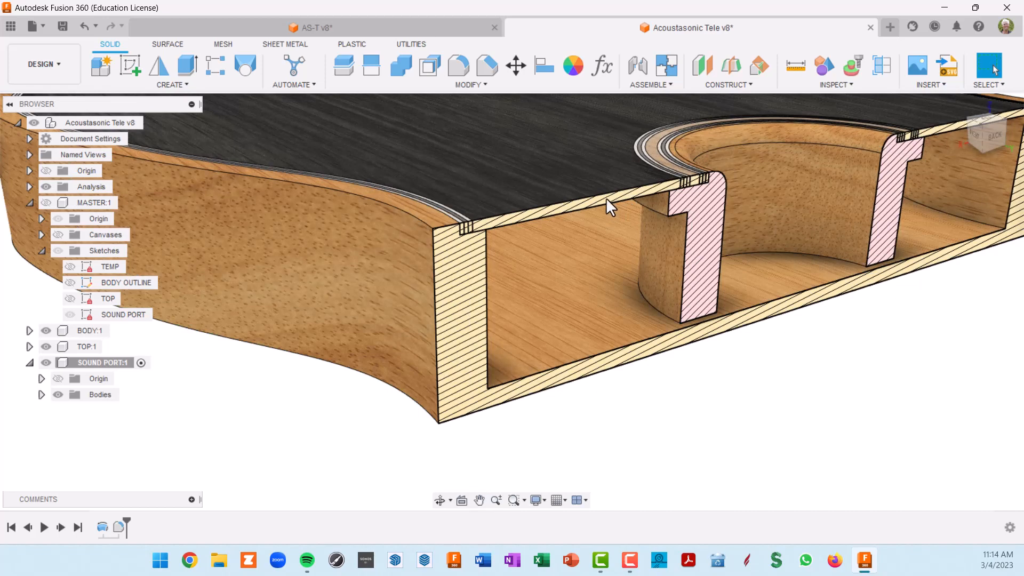
{"action": "middle_click_drag", "start_coordinate": [694, 198], "coordinate": [645, 177]}
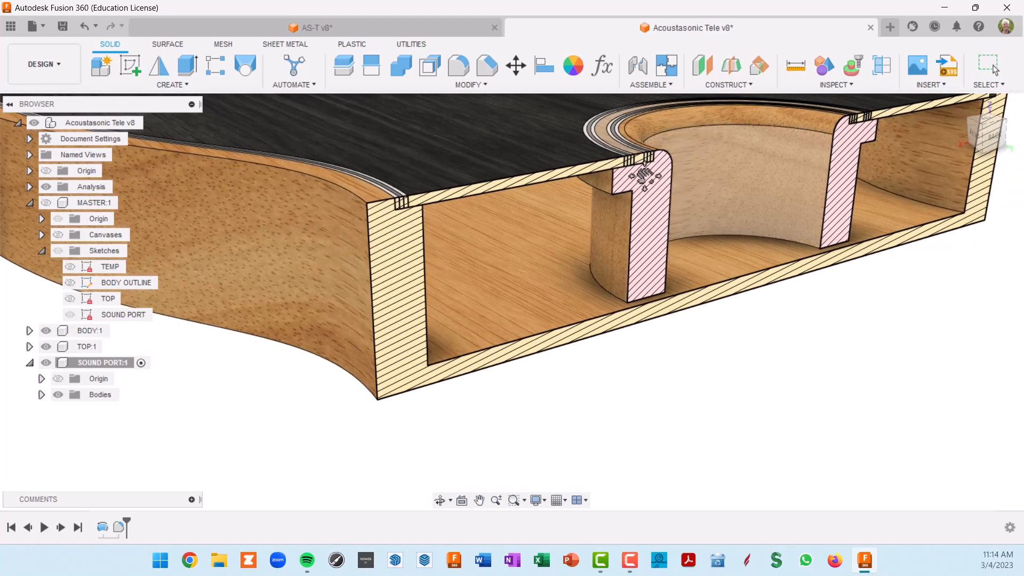
{"action": "scroll", "coordinate": [622, 171], "scroll_direction": "up", "scroll_amount": 3}
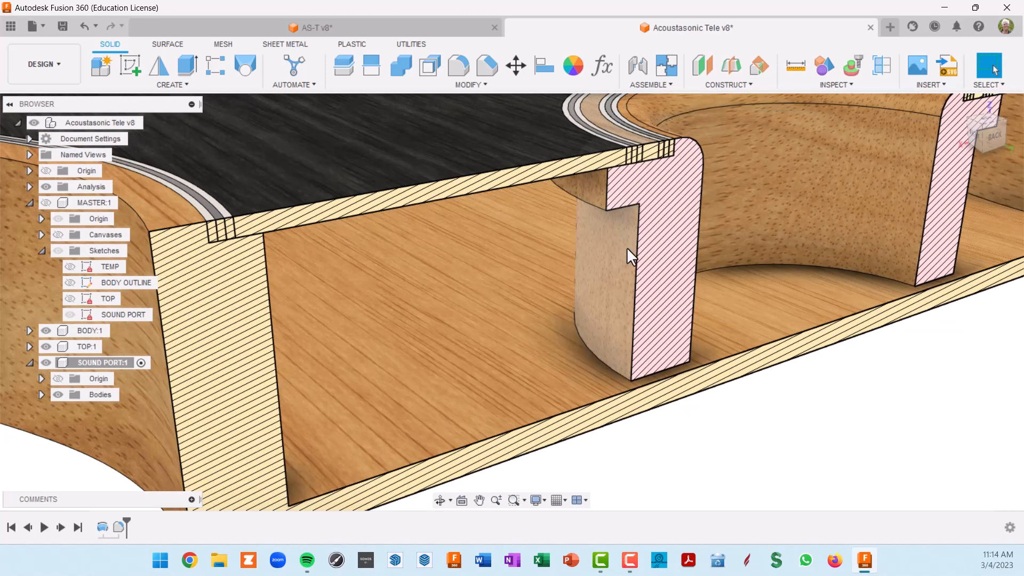
{"action": "scroll", "coordinate": [631, 243], "scroll_direction": "down", "scroll_amount": 3}
{"action": "middle_click_drag", "start_coordinate": [771, 227], "coordinate": [686, 214]}
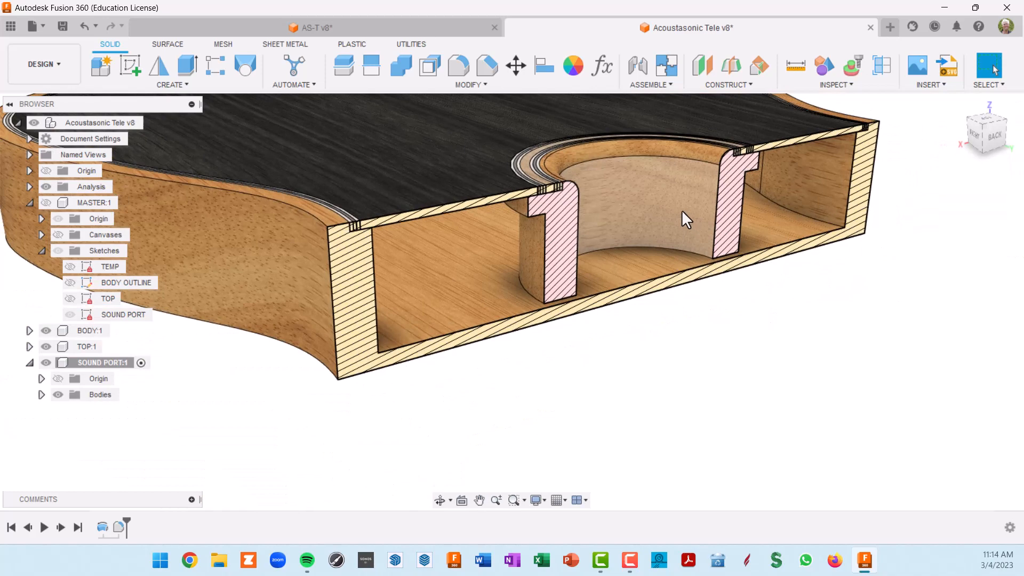
{"action": "middle_click_drag", "start_coordinate": [718, 255], "coordinate": [597, 277], "text": "shift"}
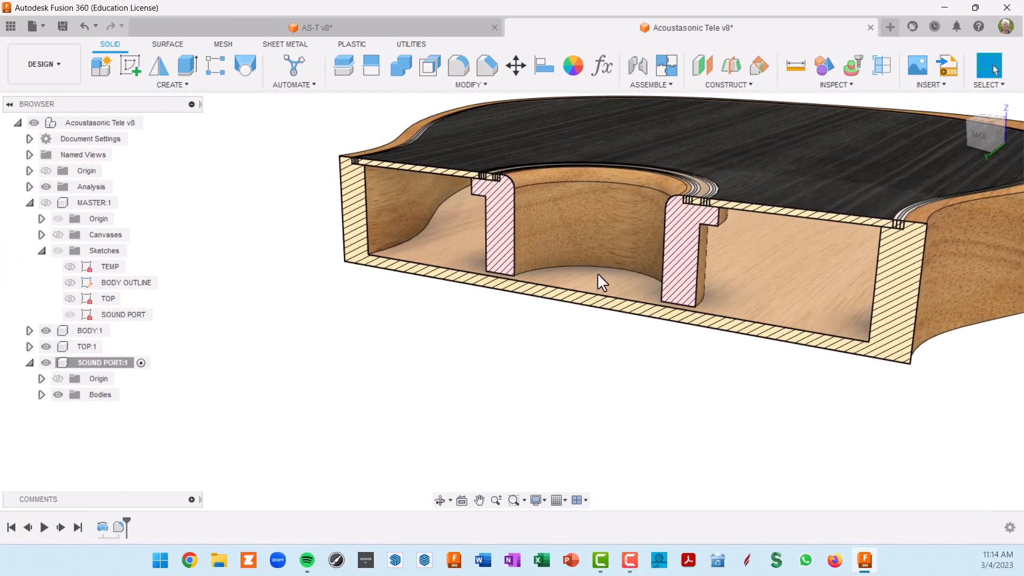
{"action": "mouse_move", "coordinate": [262, 276]}
{"action": "middle_mouse_down", "text": "shift"}
{"action": "mouse_move", "coordinate": [290, 270]}
{"action": "mouse_move", "coordinate": [262, 277]}
{"action": "middle_mouse_up", "text": "shift"}
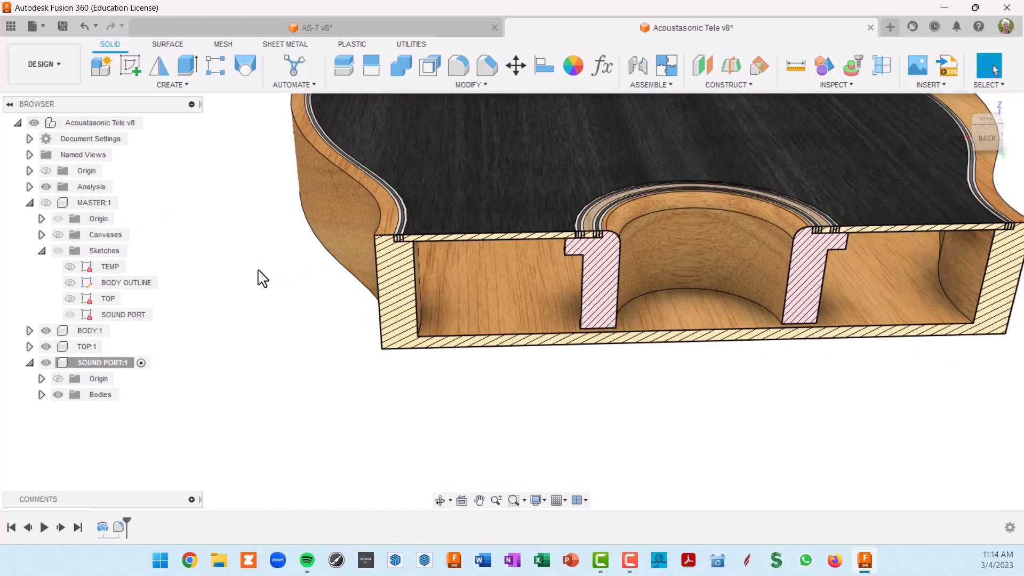
Step: Turn off the section analysis and show the complete guitar body at an angle from above
{"action": "left_click", "coordinate": [46, 186]}
{"action": "middle_click_drag", "start_coordinate": [320, 320], "coordinate": [552, 320], "text": "shift"}
{"action": "scroll", "coordinate": [594, 309], "scroll_direction": "down", "scroll_amount": 3}
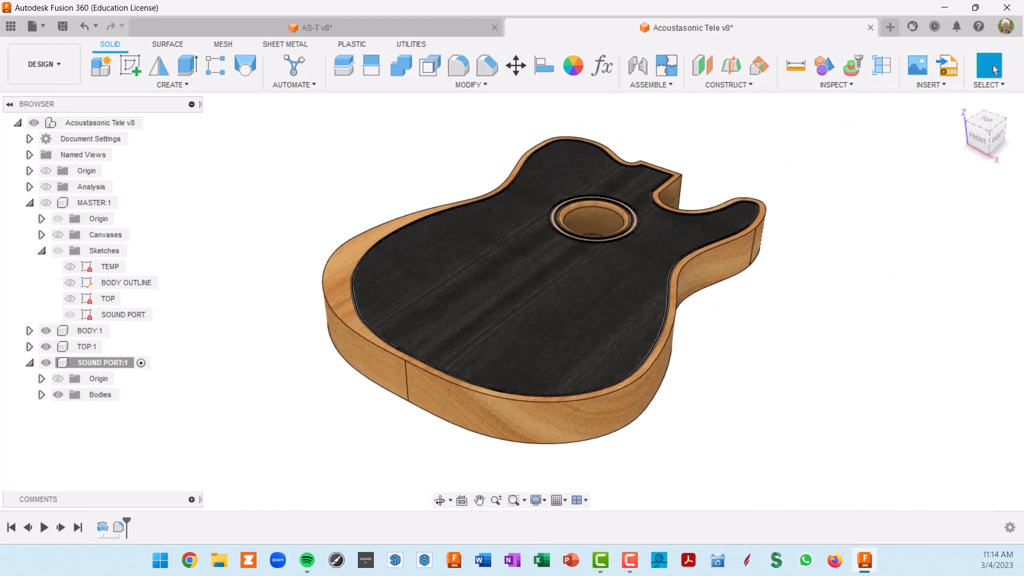